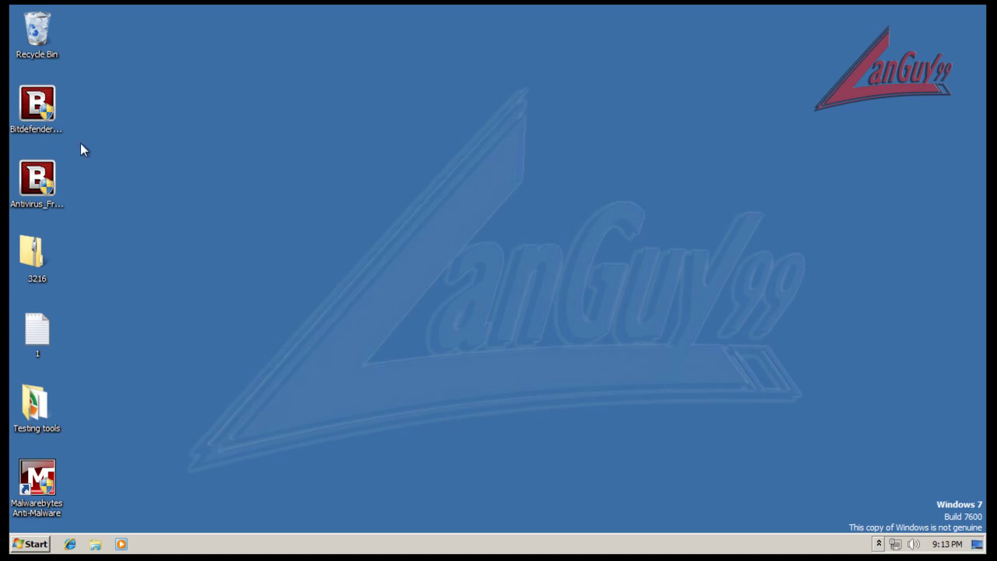
Select and deselect the Bitdefender installer files on the desktop, then peek at the hidden tray icons.
click(50, 182)
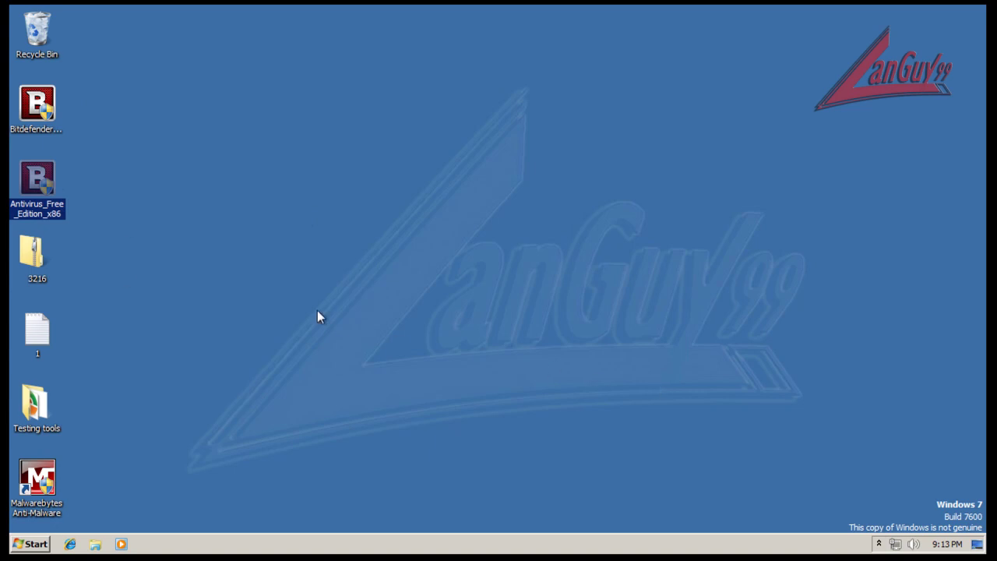
click(39, 95)
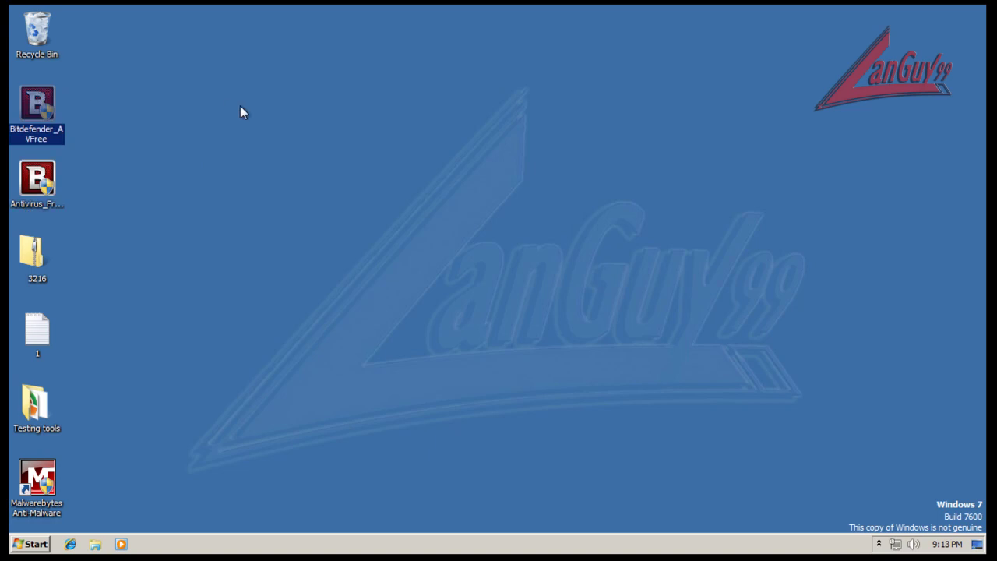
click(240, 107)
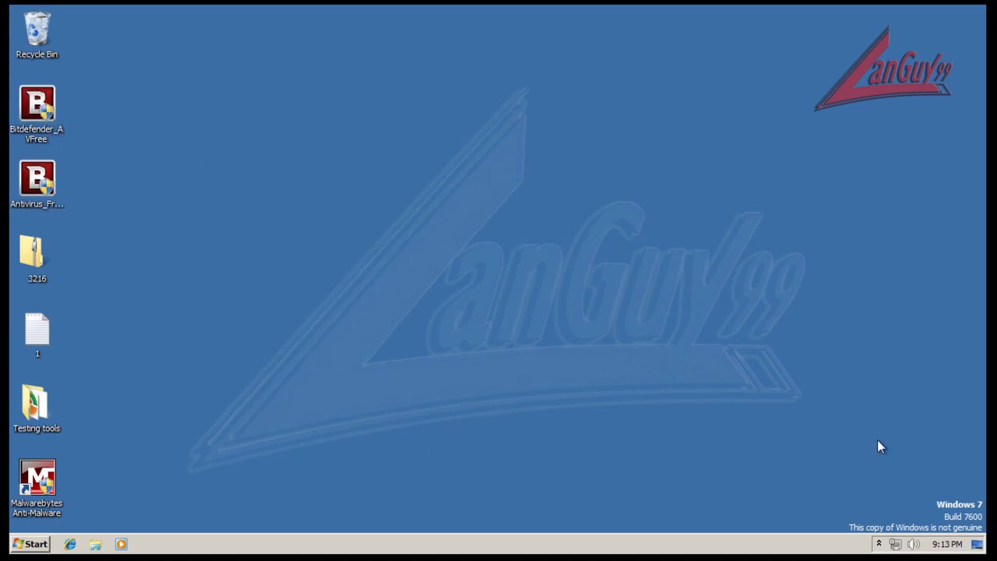
click(879, 543)
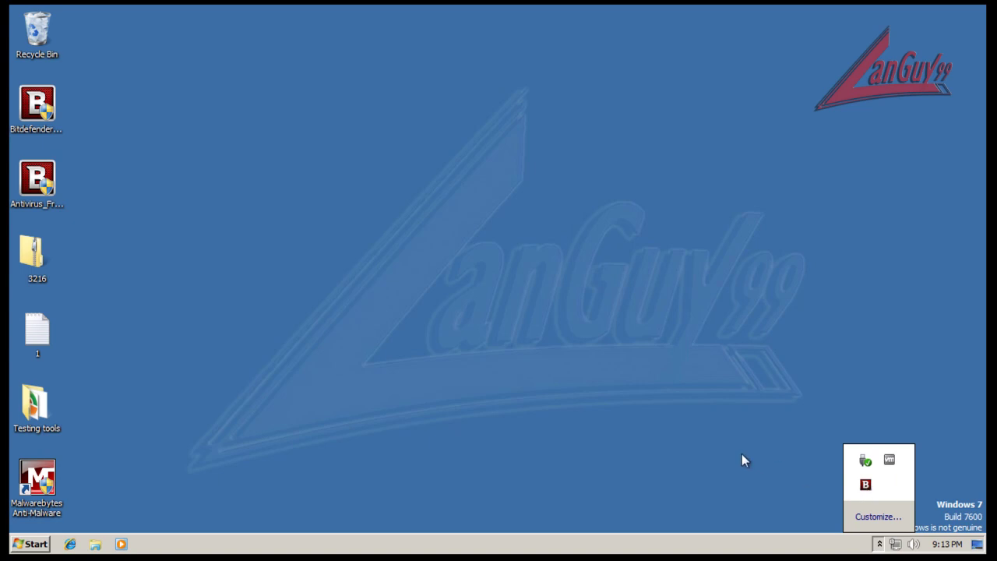
click(573, 448)
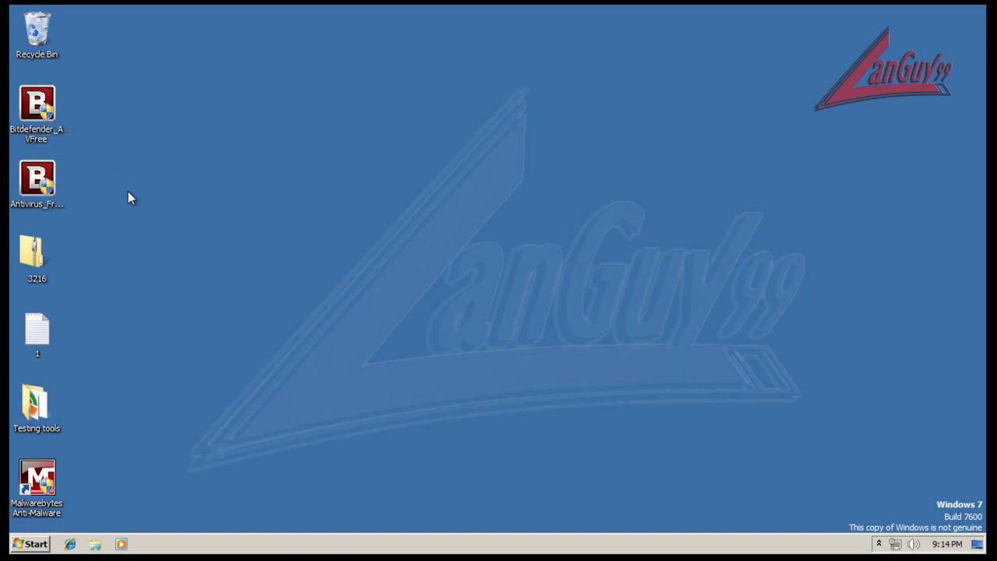
Confirm Bitdefender's shield and automatic scan are ON, close the panel, and glance at its tray menu.
click(879, 544)
click(866, 483)
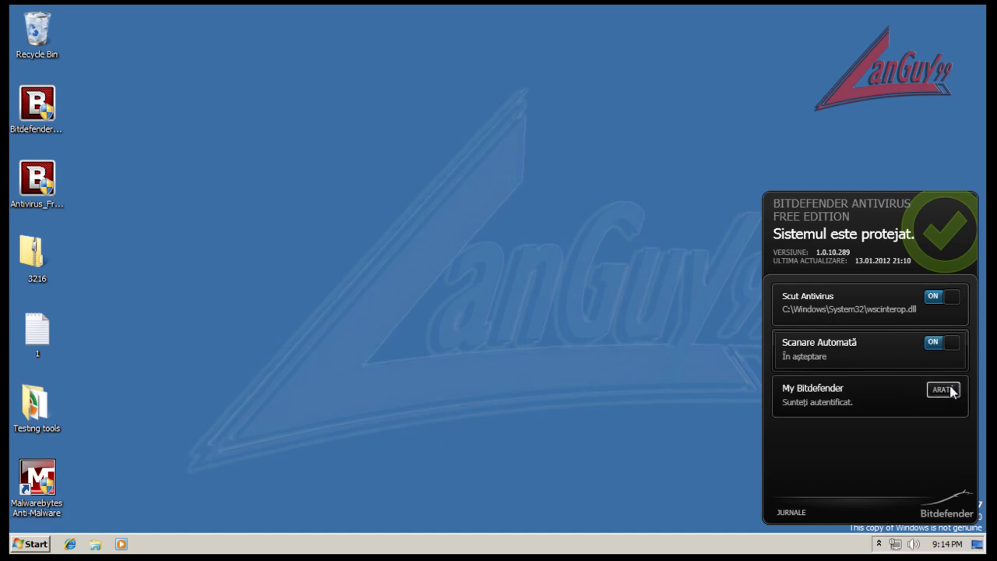
click(879, 544)
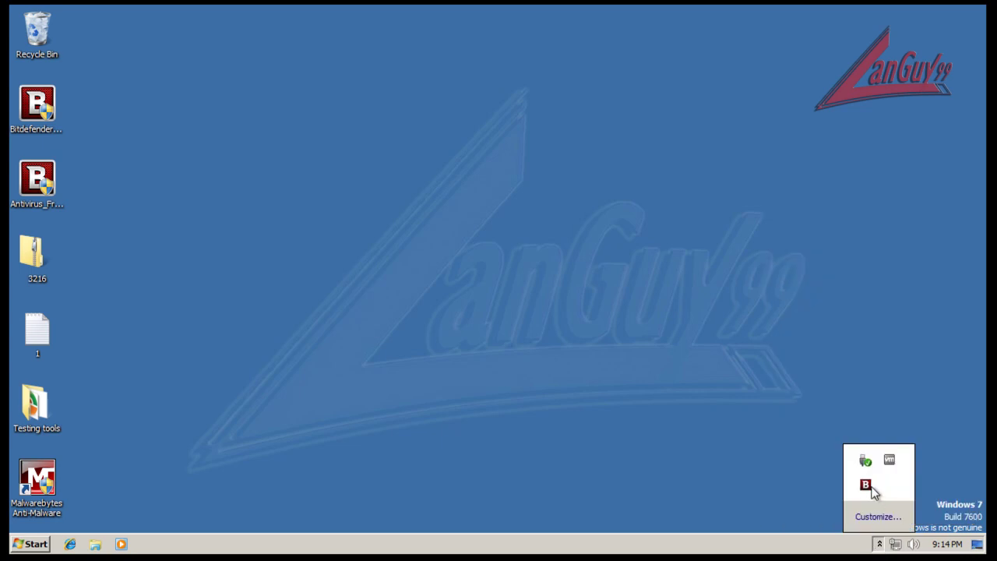
right_click(867, 486)
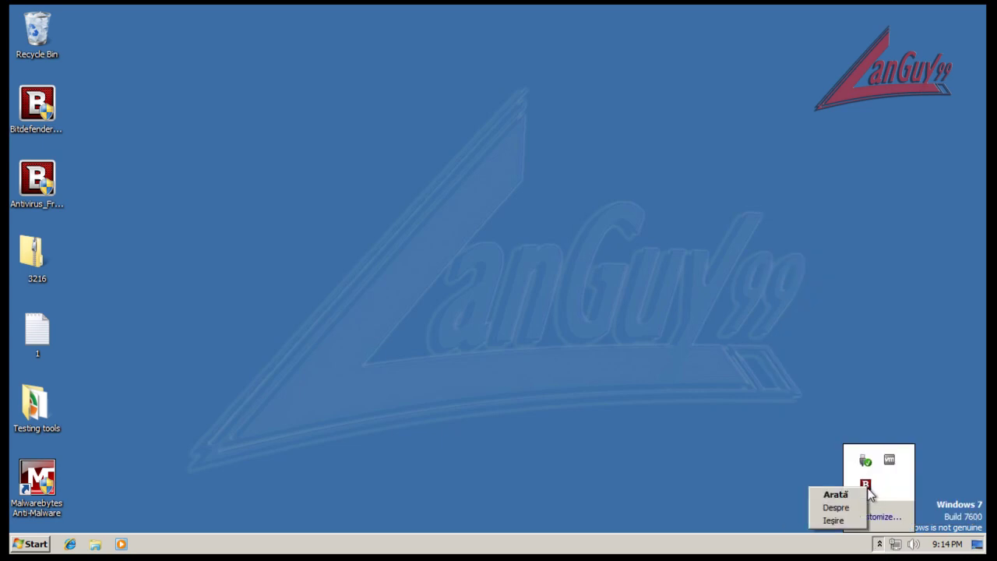
click(740, 427)
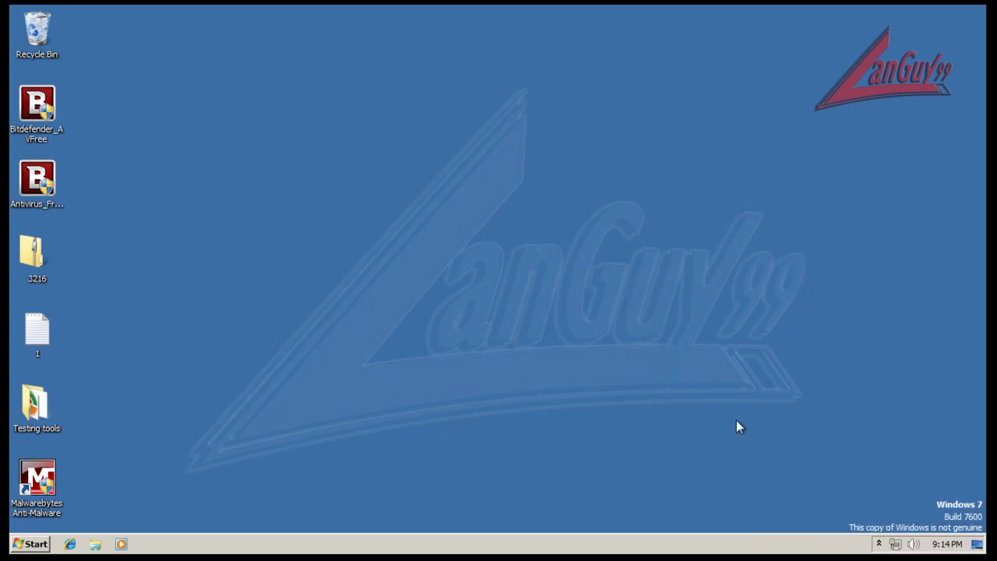
click(879, 544)
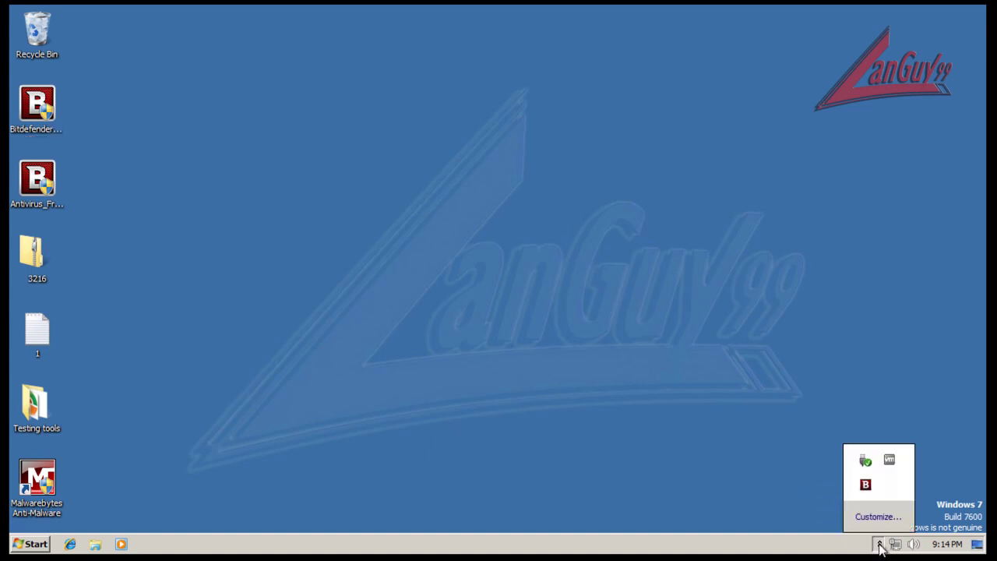
click(570, 358)
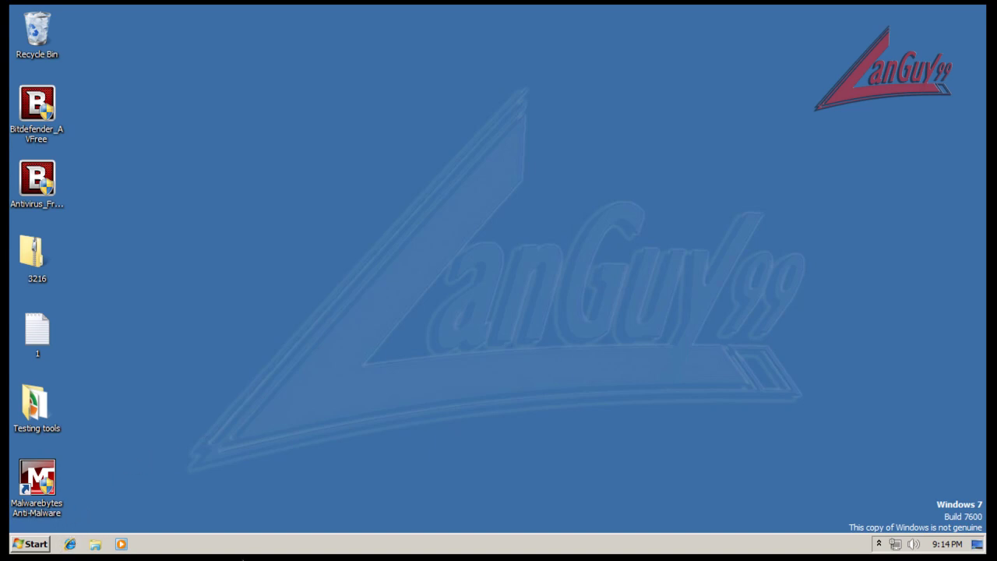
Open Task Manager showing all users' processes, sorted by Description with widened columns.
right_click(252, 550)
click(287, 503)
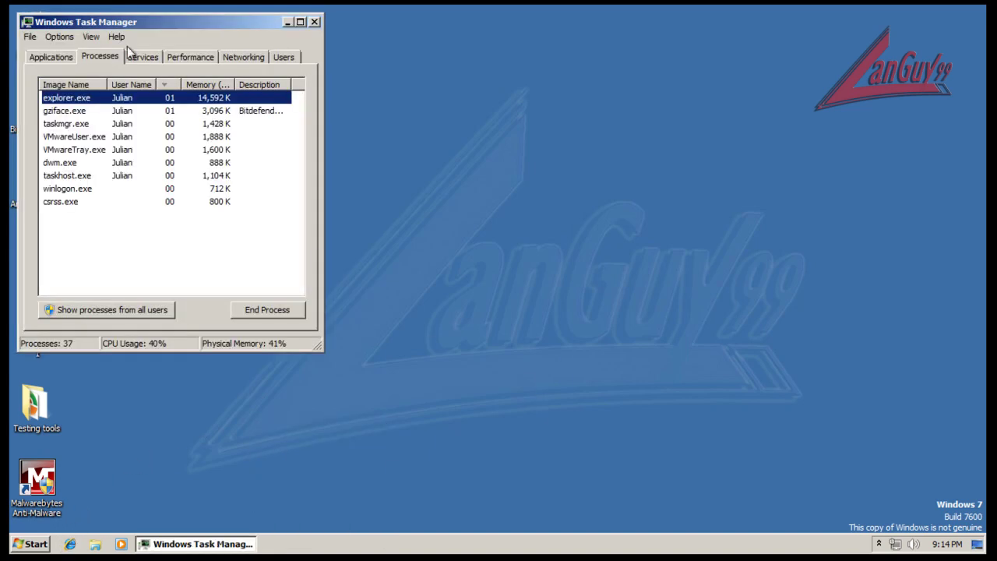
click(132, 310)
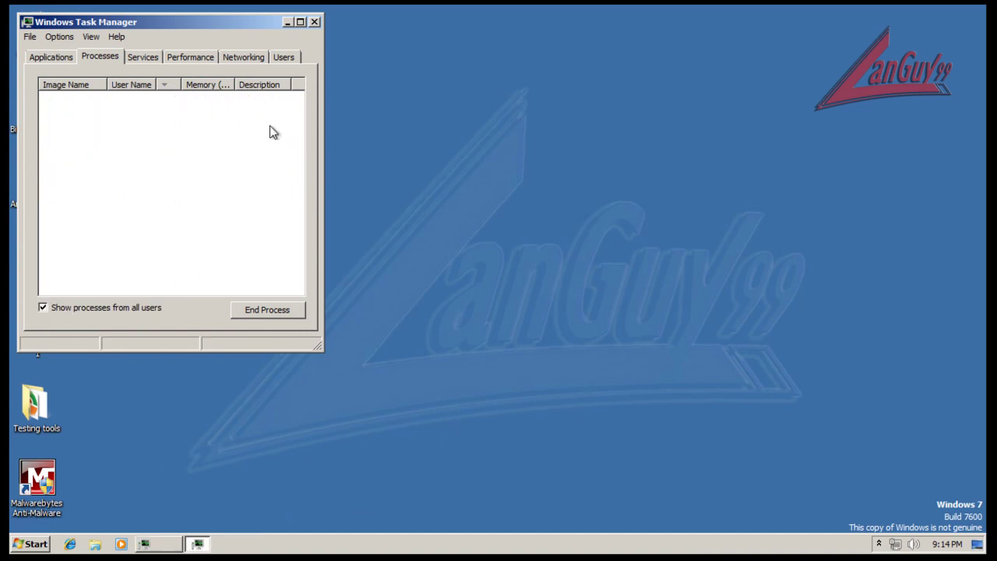
click(259, 85)
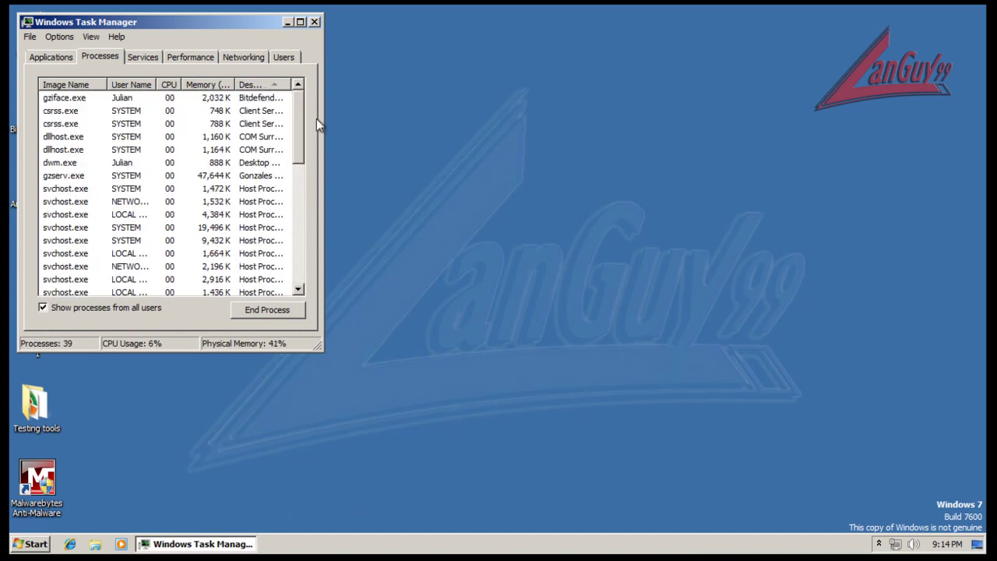
drag(322, 114, 456, 128)
drag(289, 85, 353, 104)
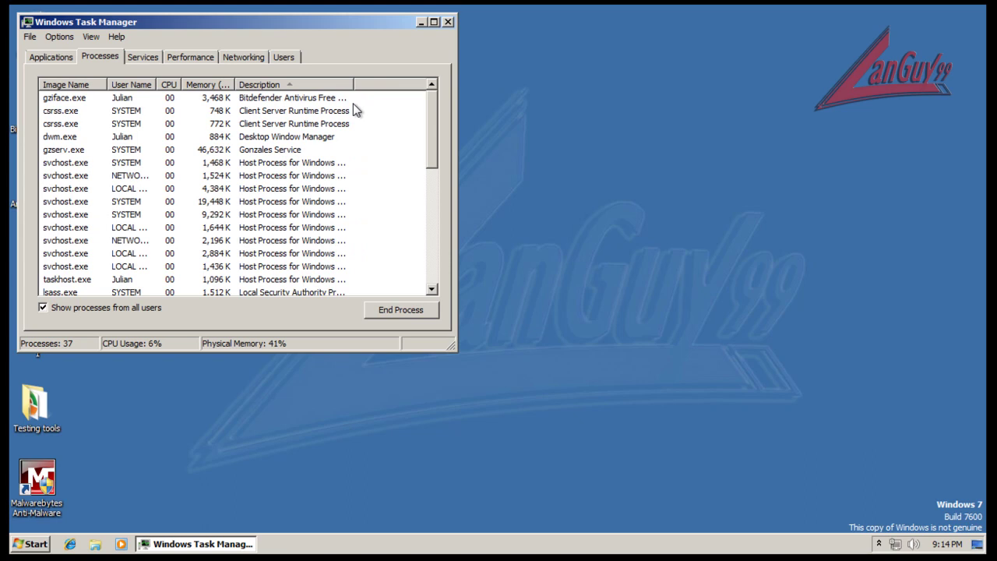
Inspect Bitdefender's gziface.exe and gzserv.exe processes, then close Task Manager.
click(303, 102)
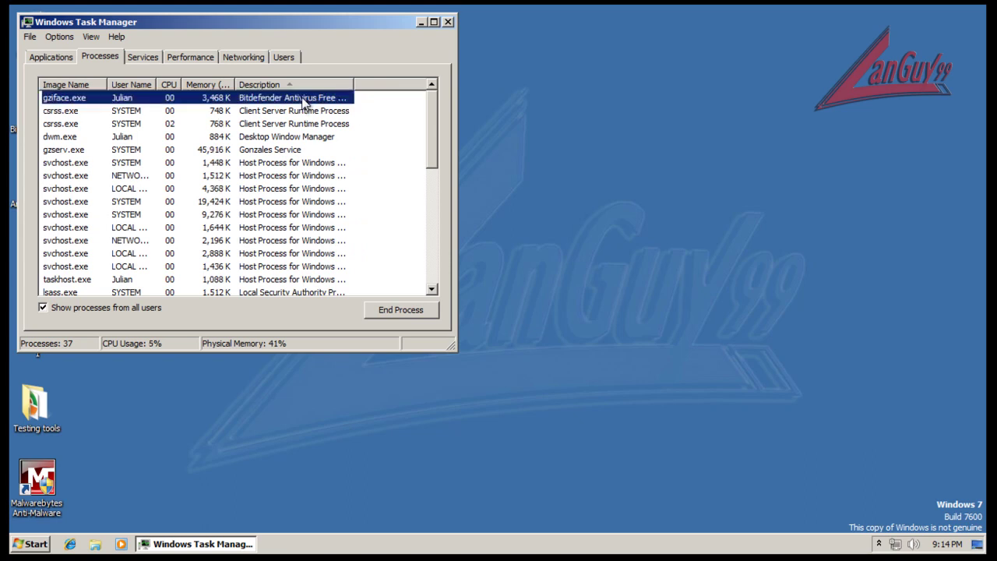
click(275, 153)
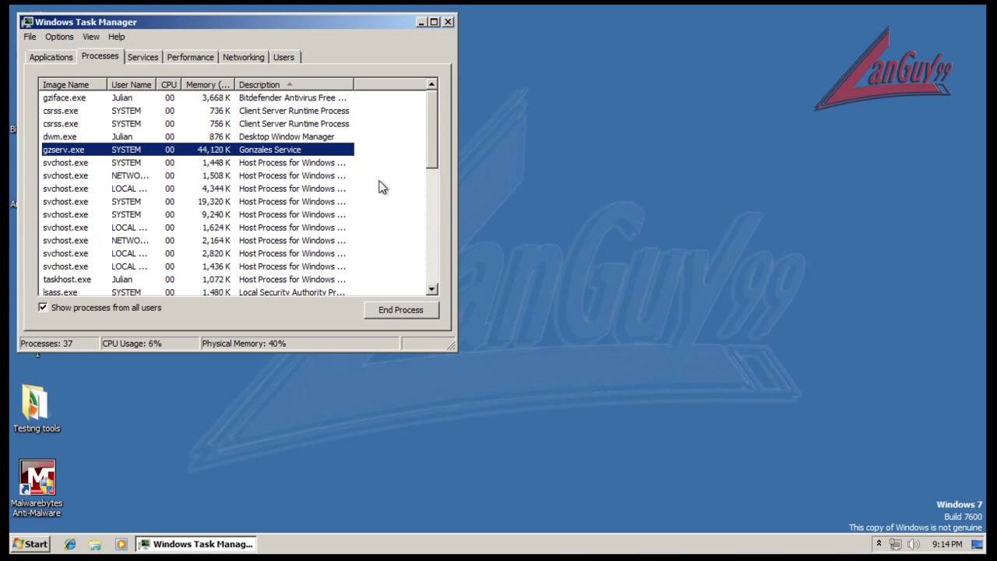
drag(433, 129, 418, 294)
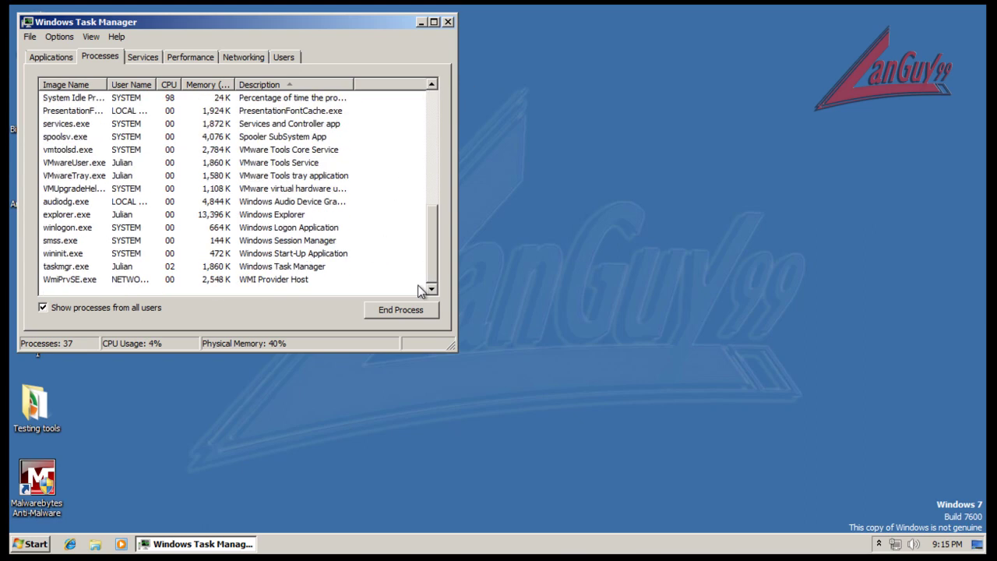
drag(433, 243, 440, 80)
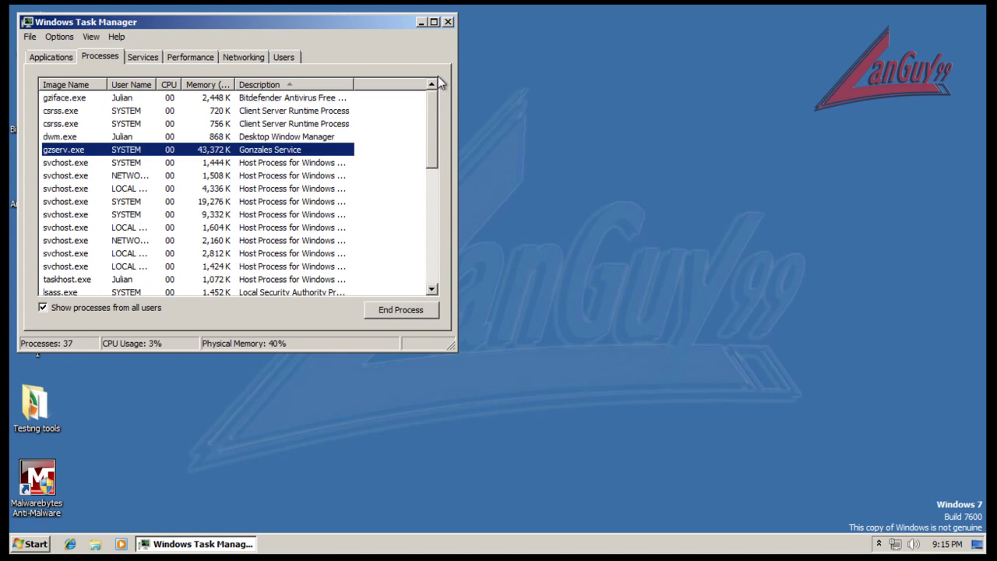
click(448, 21)
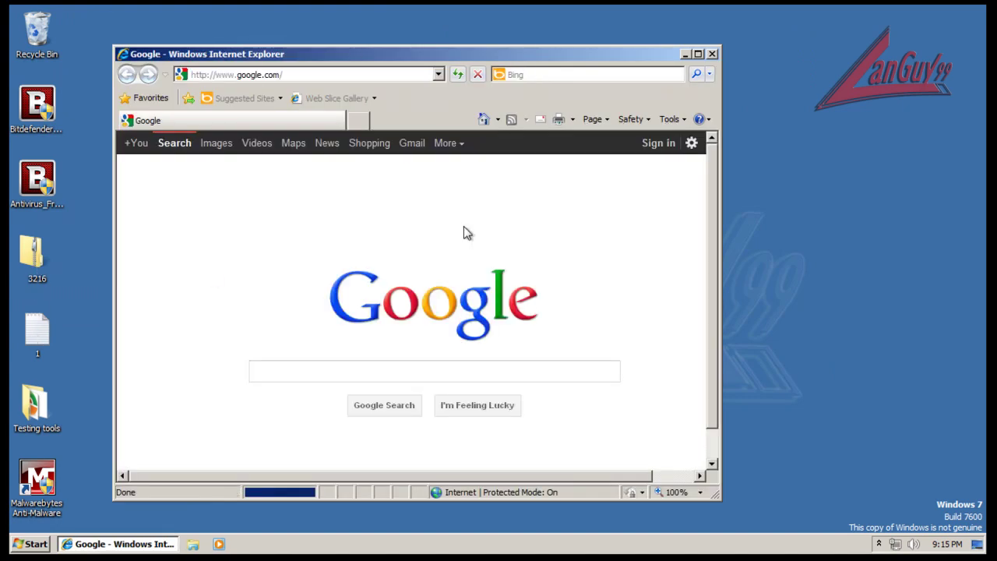
Load the first URL from text file 1, bltmockup.com/realitatea.gif.exe, in Internet Explorer.
drag(642, 56, 807, 45)
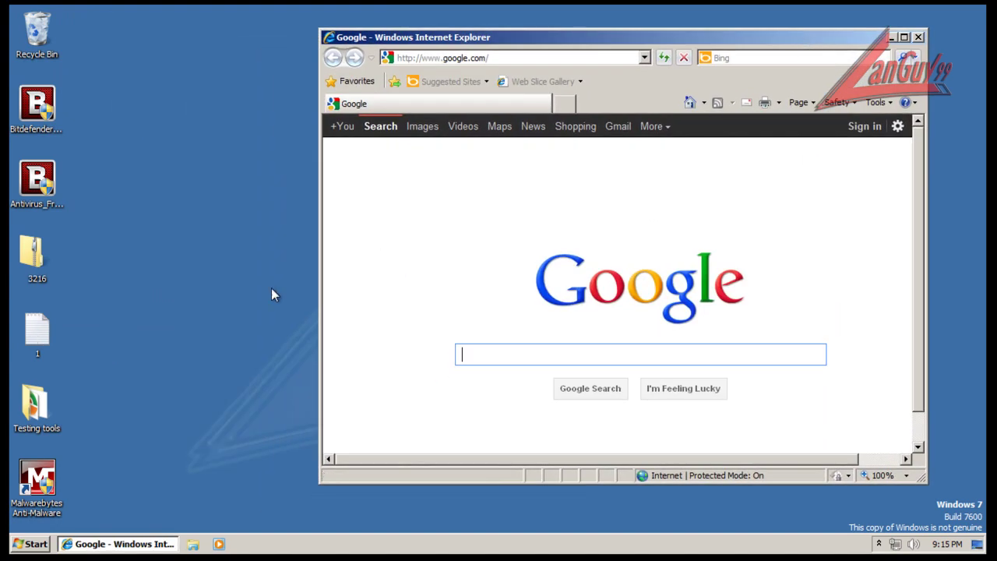
double_click(37, 330)
drag(272, 60, 11, 48)
key(ctrl+c)
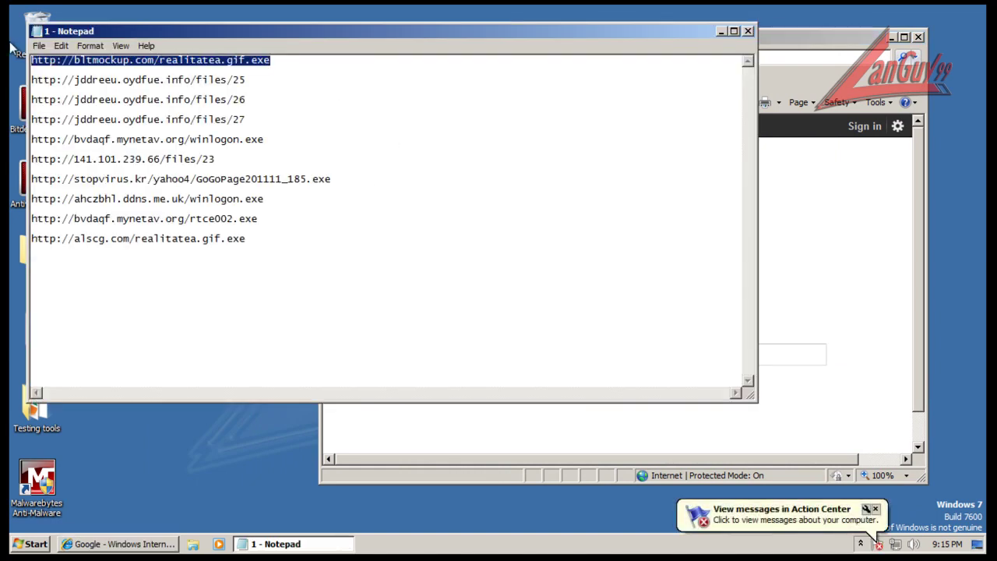
click(787, 33)
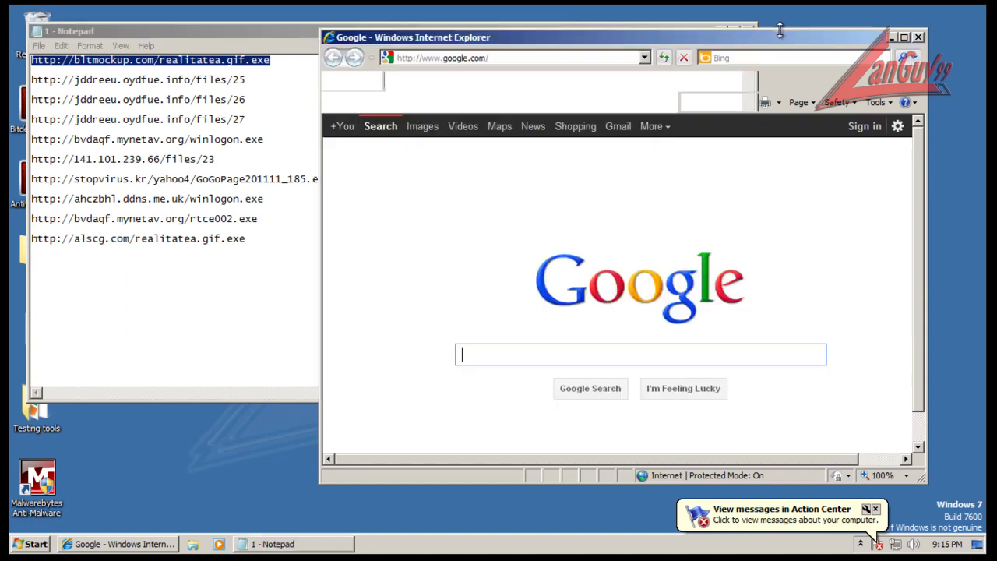
click(584, 60)
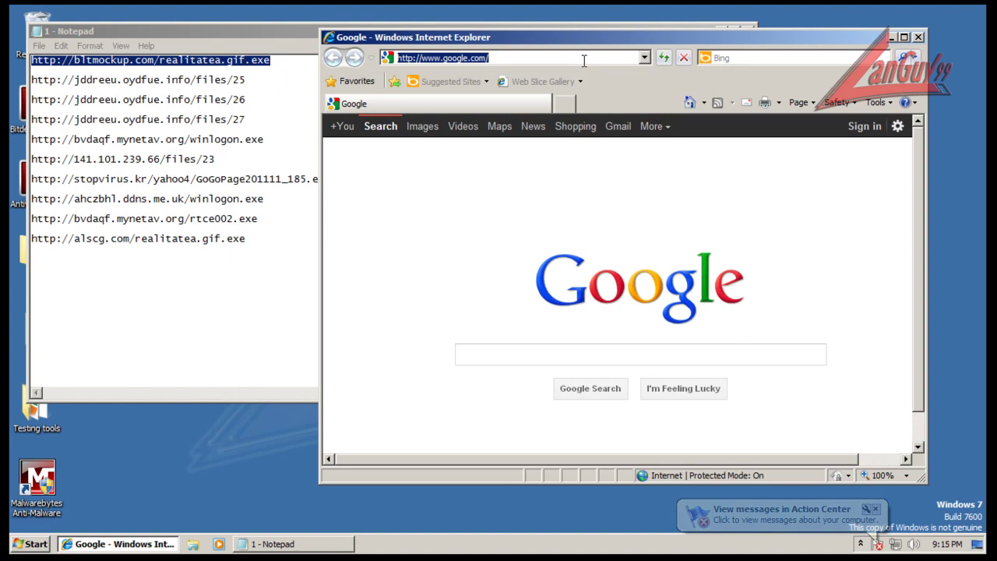
key(ctrl+v)
key(Return)
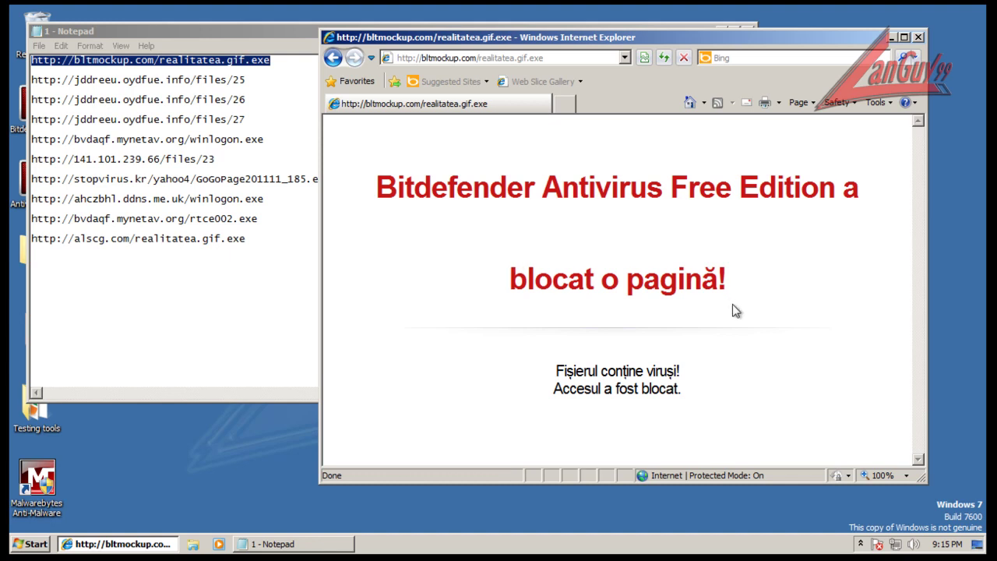
Load the second listed URL, jddreeu.oydfue.info/files/25, which Bitdefender blocks.
drag(248, 80, 21, 92)
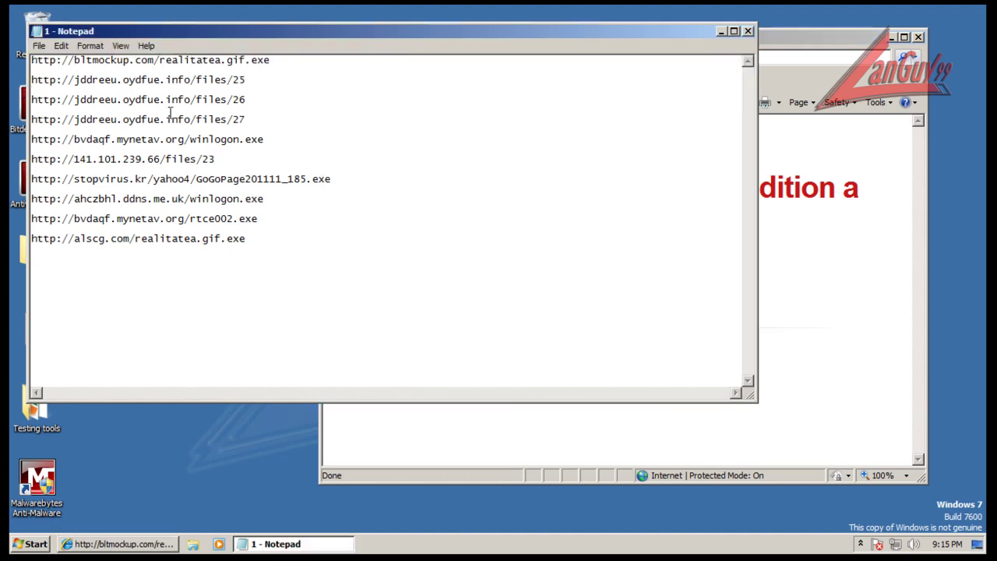
click(848, 39)
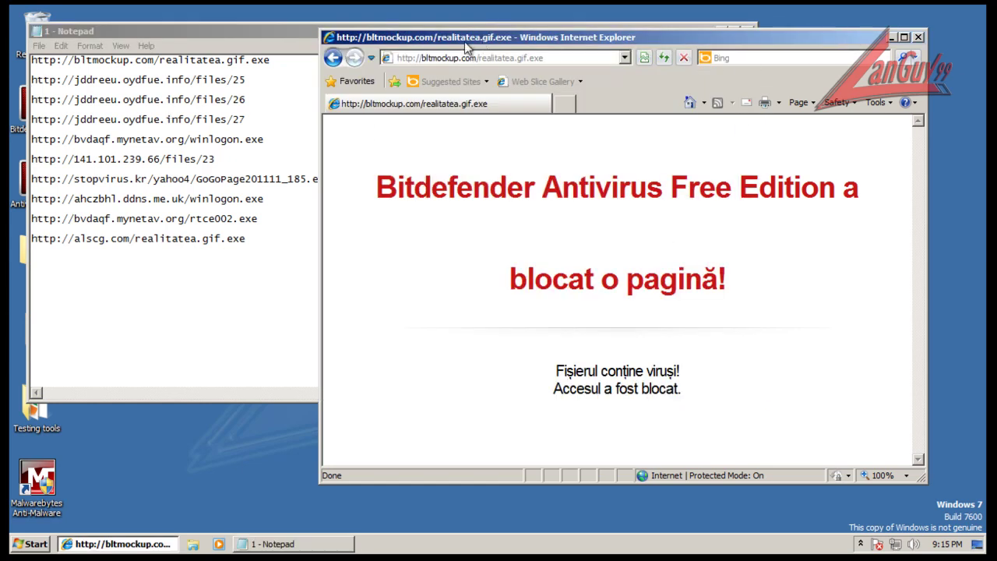
click(483, 57)
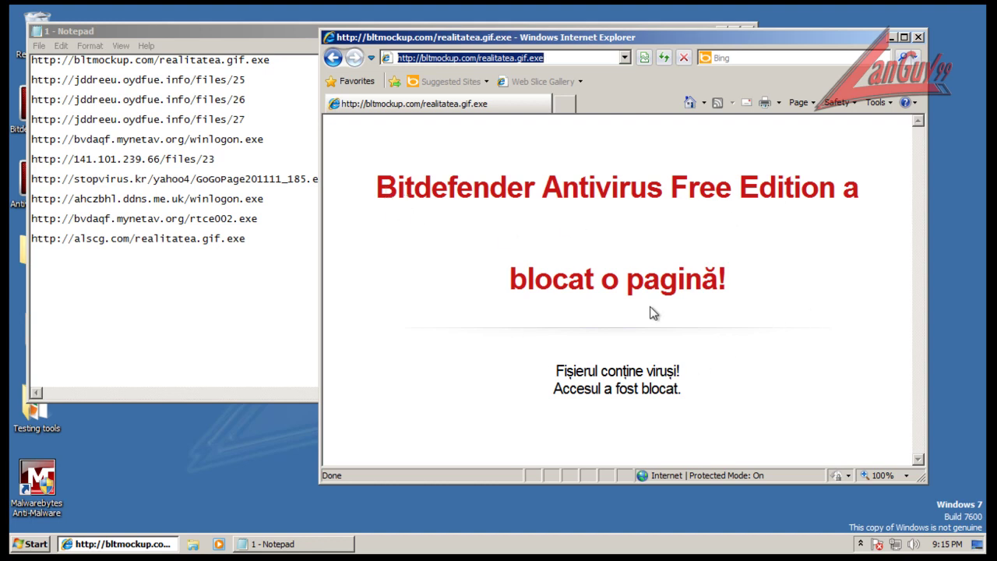
key(Down)
key(Return)
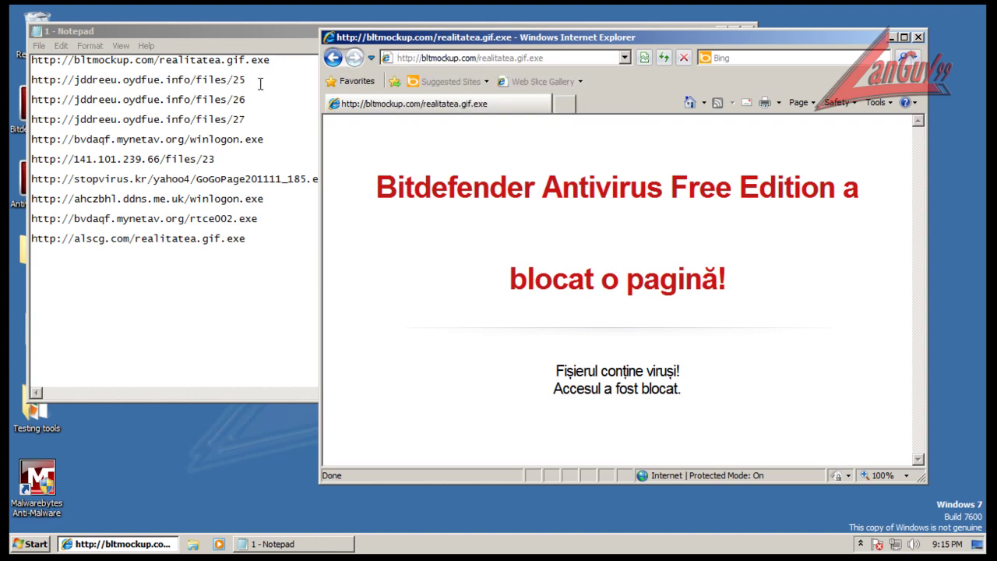
drag(277, 81, 9, 77)
key(ctrl+c)
key(alt+Tab)
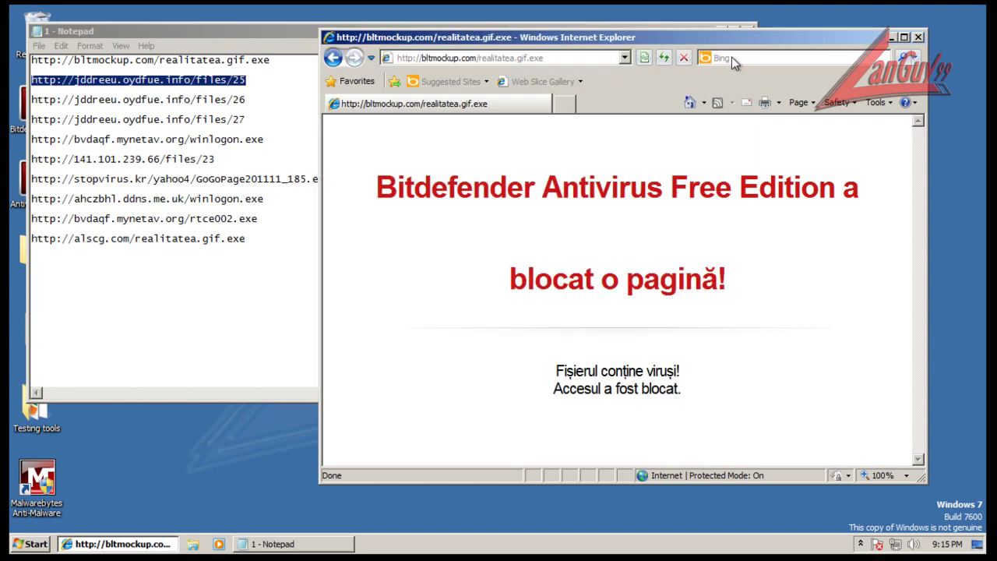
click(561, 58)
key(ctrl+v)
key(Return)
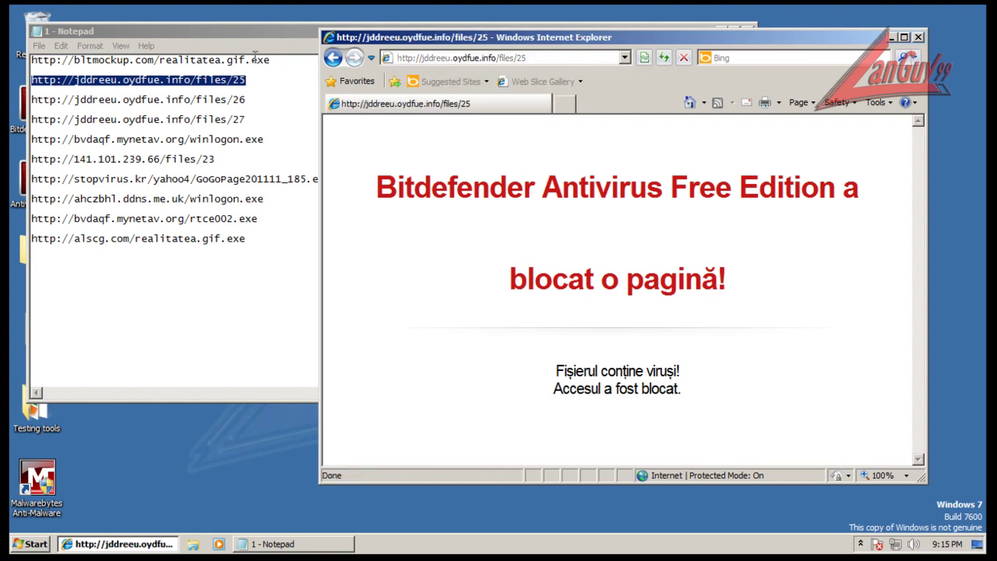
Load jddreeu.oydfue.info/files/26, which opens unblocked as raw executable code.
click(258, 100)
key(shift+Home)
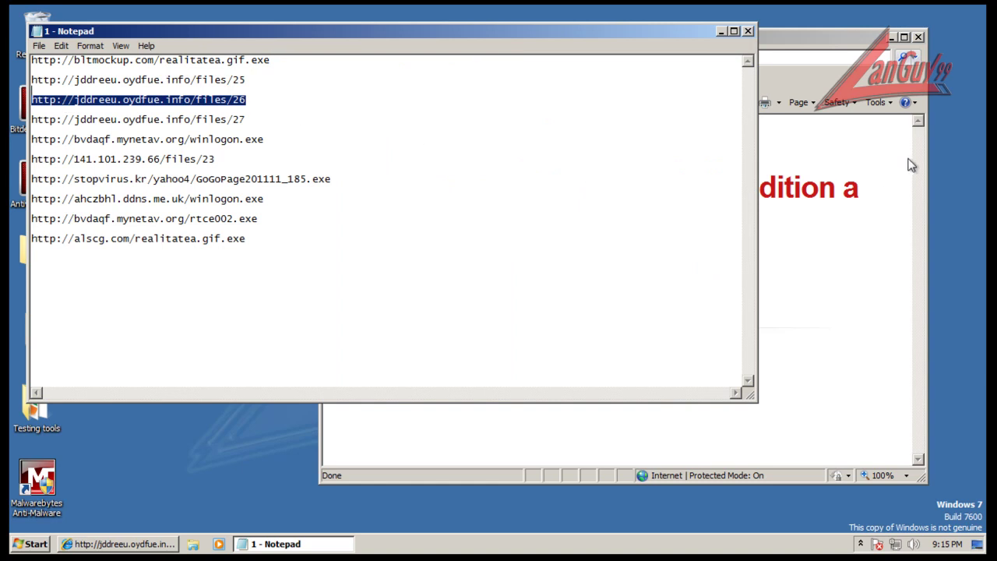
click(867, 50)
click(514, 58)
key(ctrl+v)
key(Return)
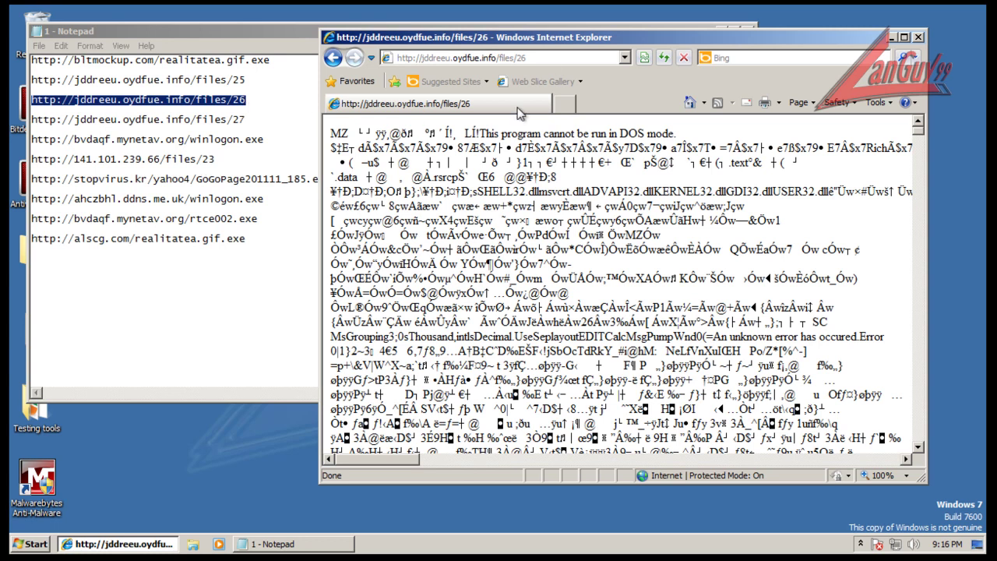
Undo a stray 'c' in the list and load the files/27 URL in Internet Explorer.
drag(248, 120, 11, 121)
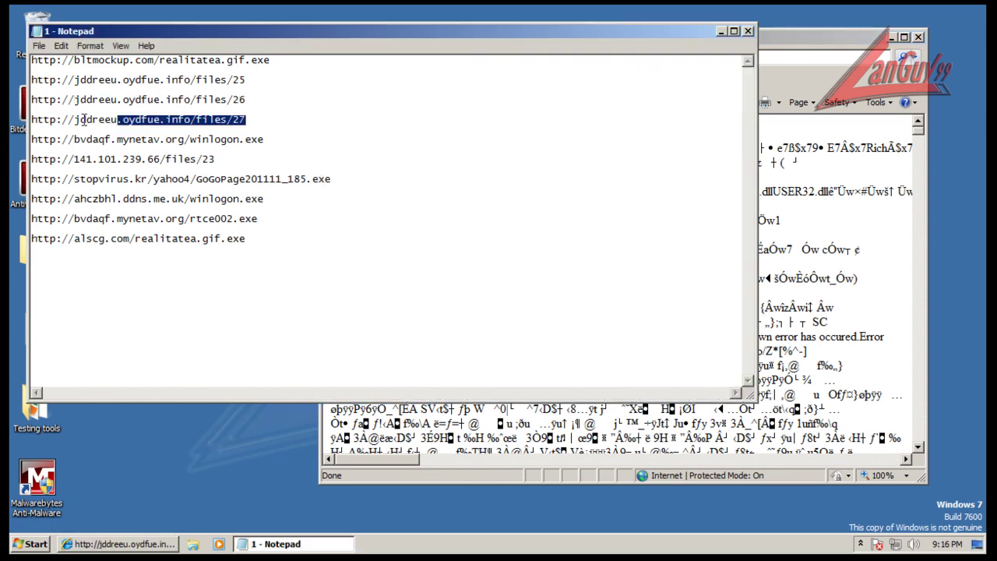
text(c)
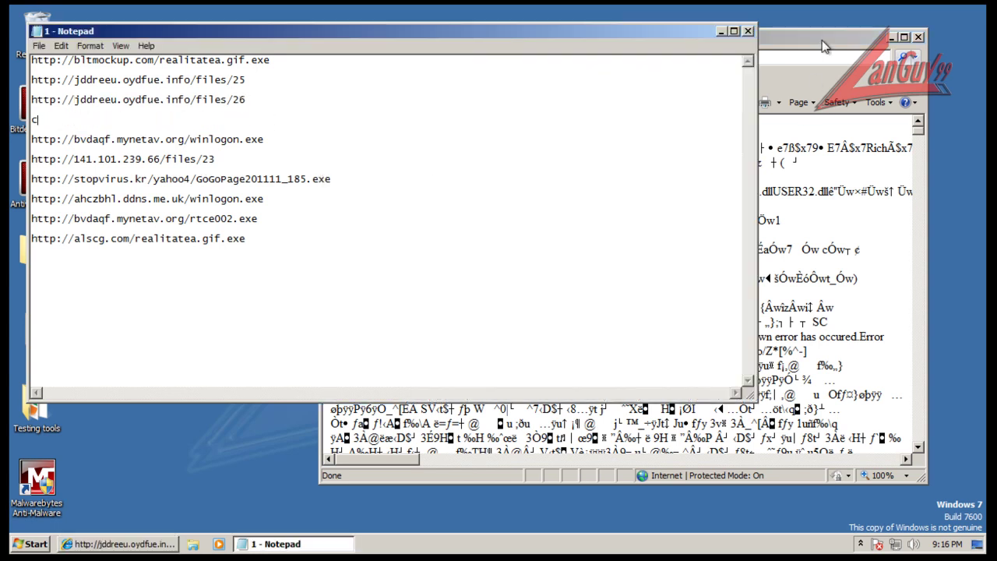
click(62, 45)
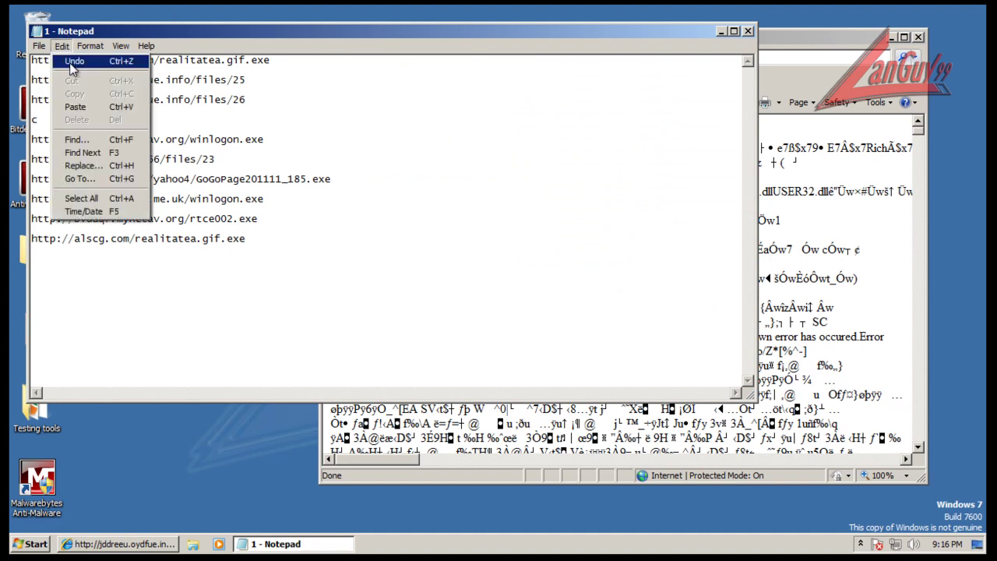
click(99, 62)
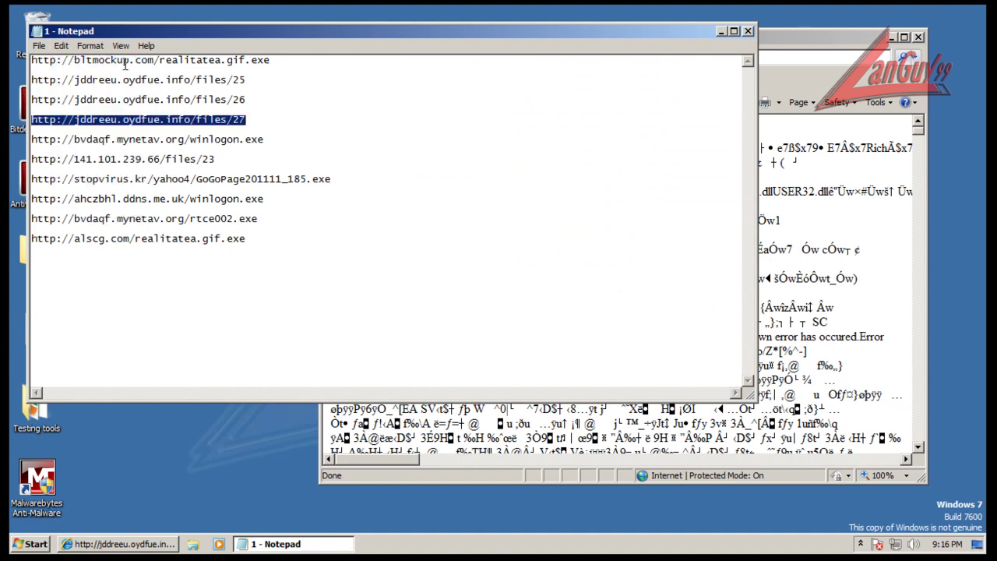
click(794, 51)
click(549, 60)
key(ctrl+v)
key(Return)
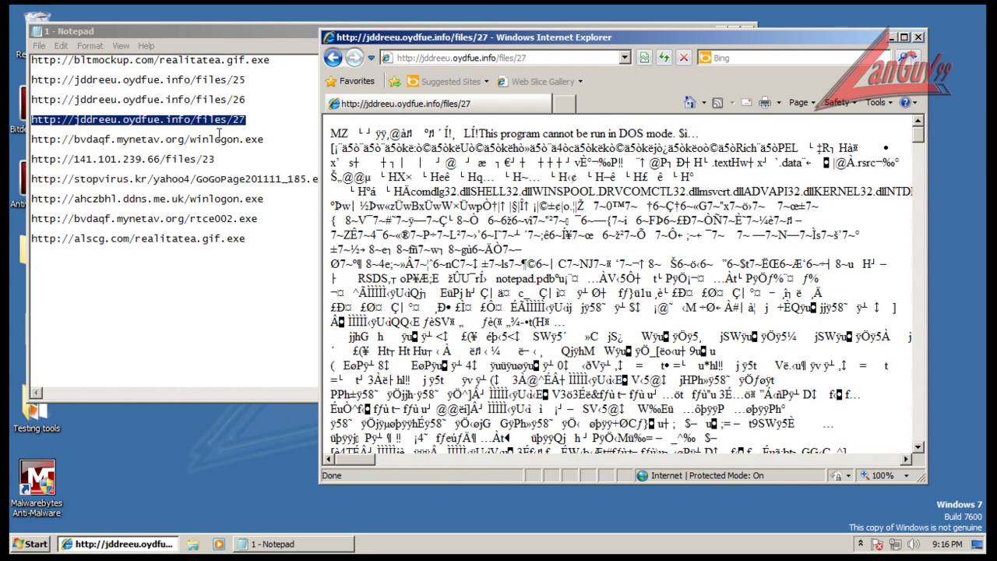
Load the bvdaqf winlogon.exe URL in Internet Explorer.
click(275, 138)
key(shift+Home)
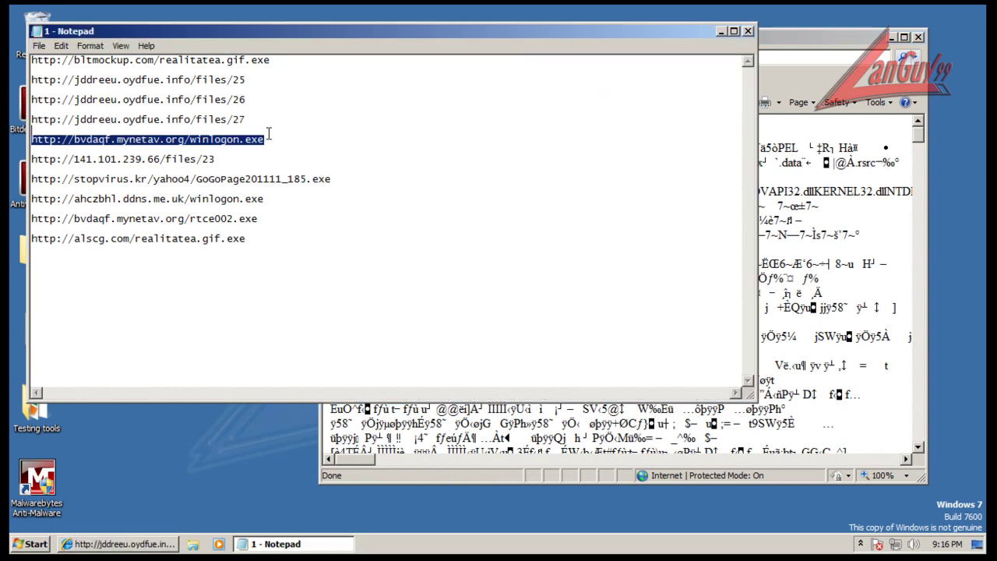
click(798, 50)
click(564, 60)
key(ctrl+v)
key(Return)
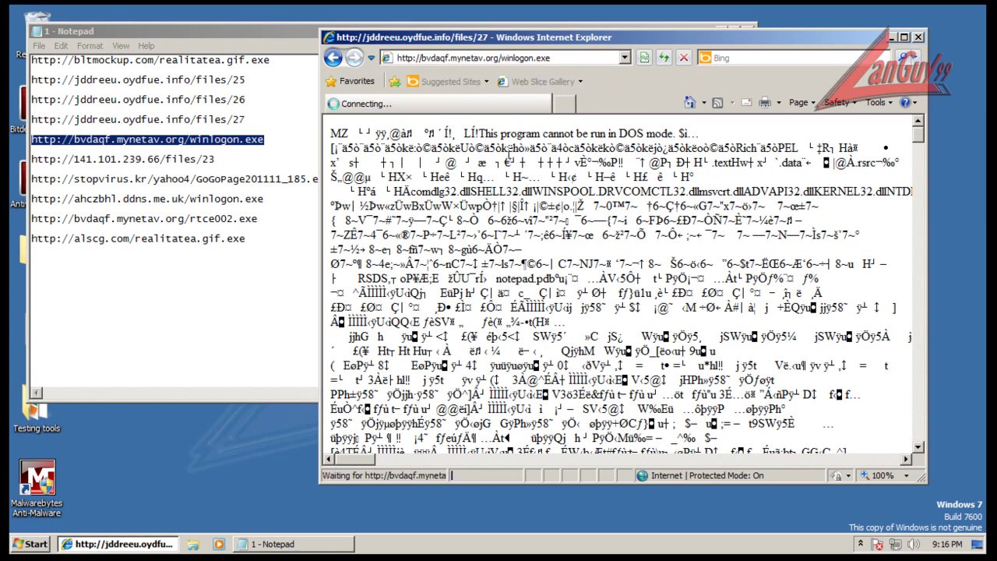
Load the 141.101.239.66/files/23 URL in Internet Explorer.
click(219, 159)
key(shift+Home)
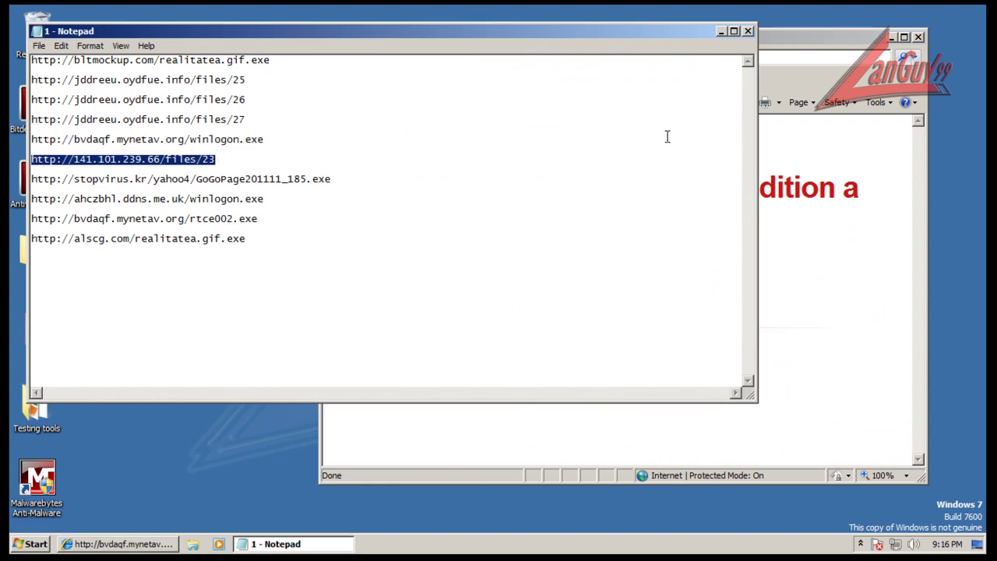
click(809, 45)
click(551, 59)
key(ctrl+v)
key(Return)
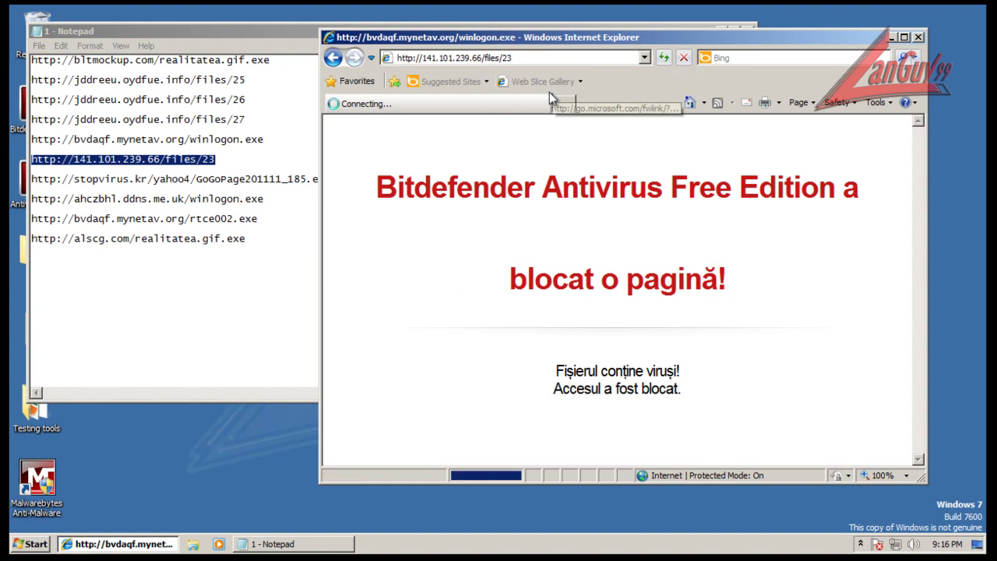
Load the stopvirus.kr URL in Internet Explorer.
click(282, 171)
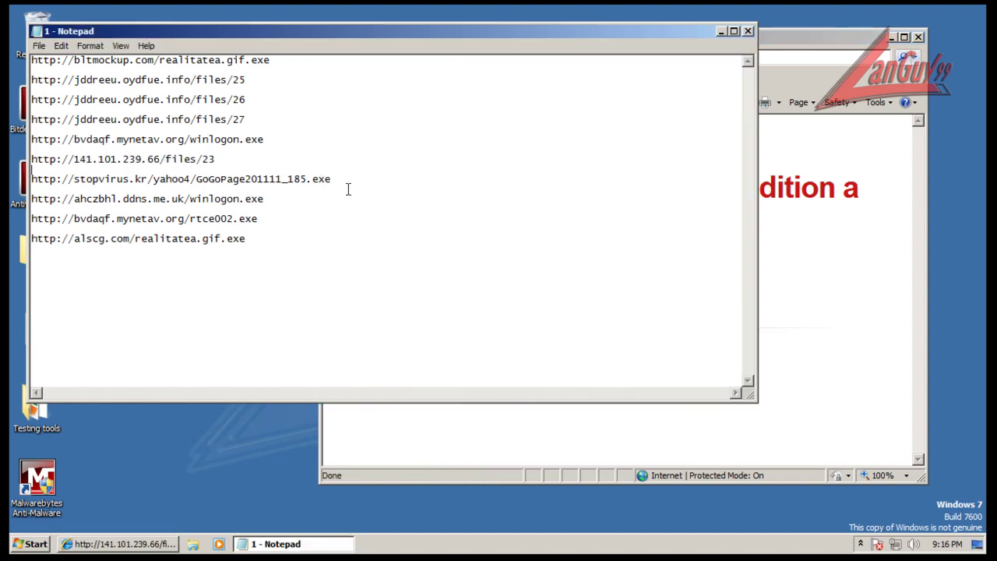
key(shift+Home)
click(801, 35)
click(589, 58)
key(ctrl+v)
key(Return)
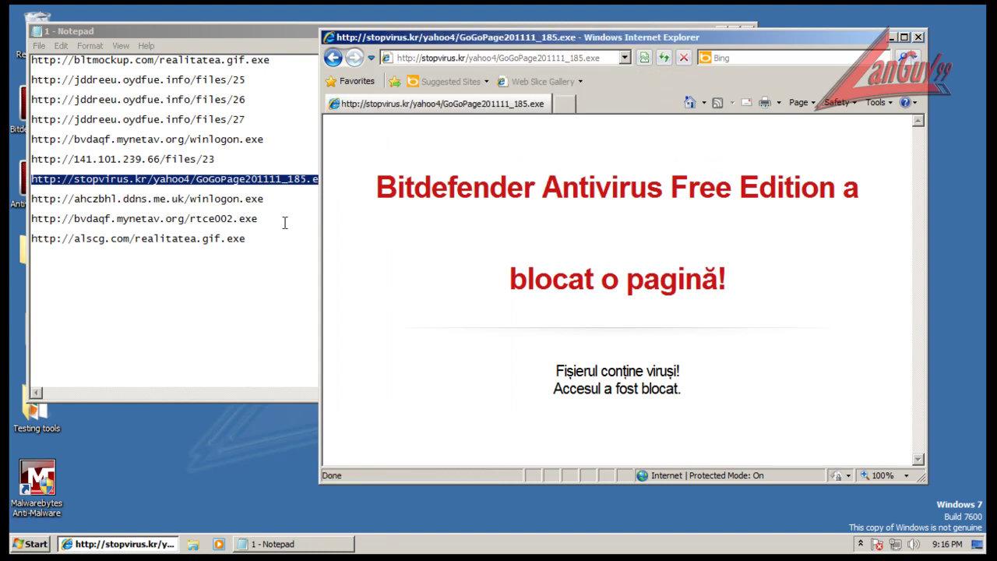
Load the ahczbhl winlogon.exe URL in Internet Explorer.
click(273, 194)
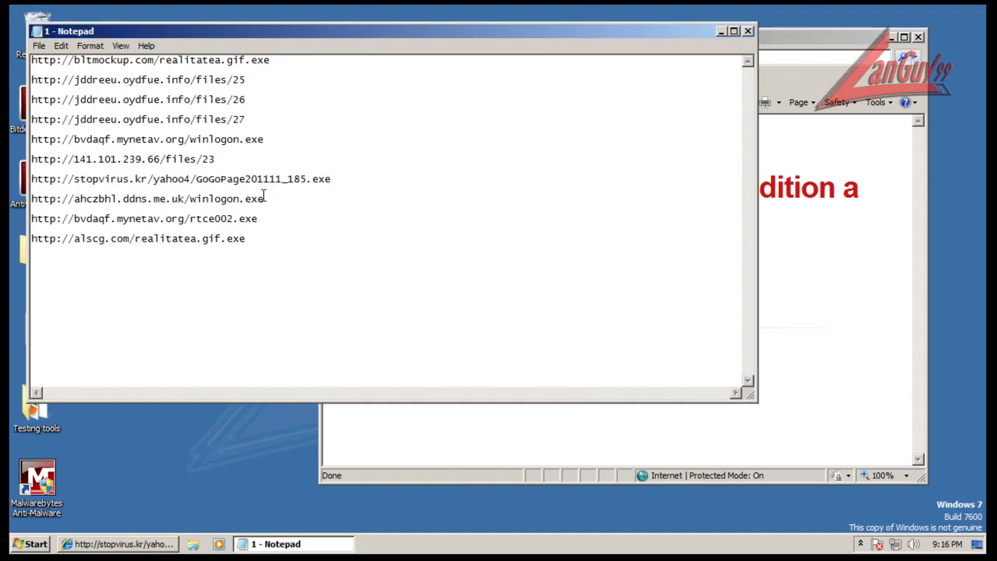
key(shift+Home)
click(827, 35)
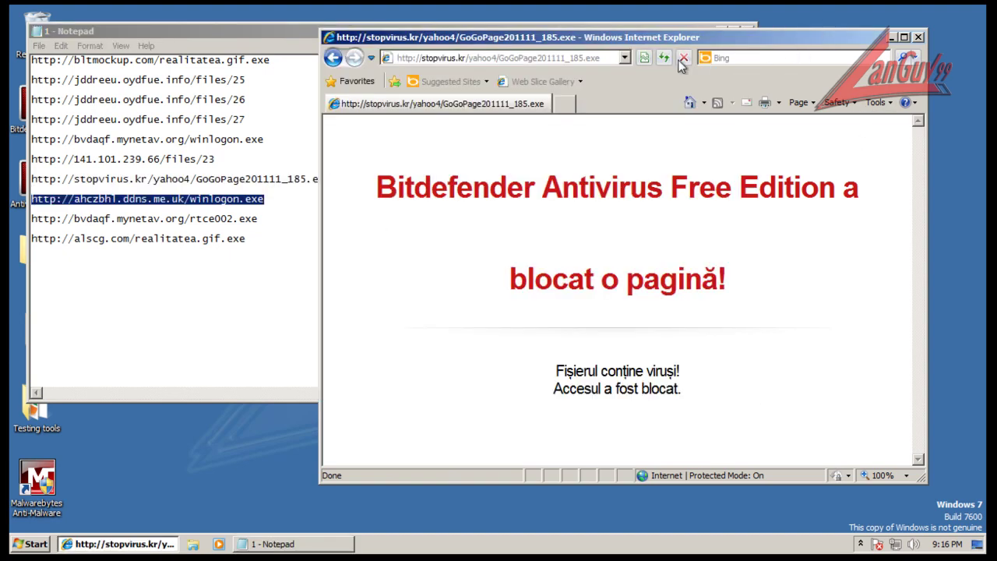
click(690, 103)
click(576, 59)
key(ctrl+v)
key(Return)
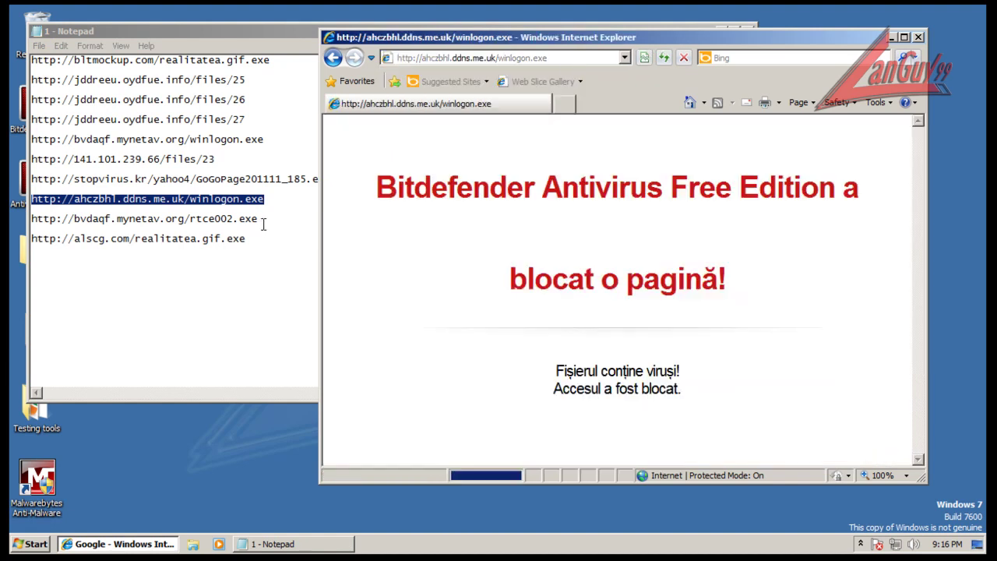
Load bvdaqf.mynetav.org/rtce002.exe, which Bitdefender blocks.
click(263, 224)
key(shift+Home)
key(ctrl+c)
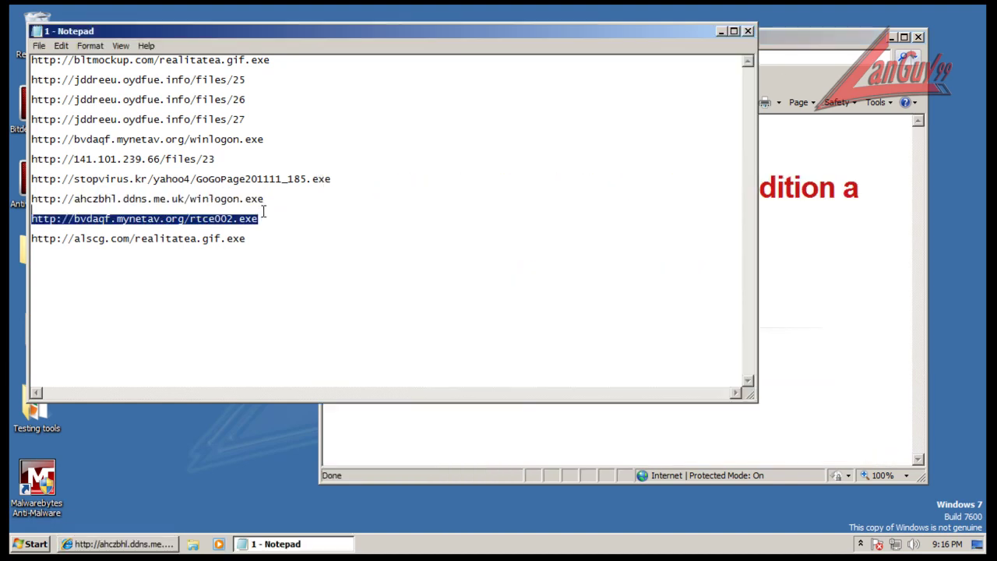
click(806, 44)
click(686, 104)
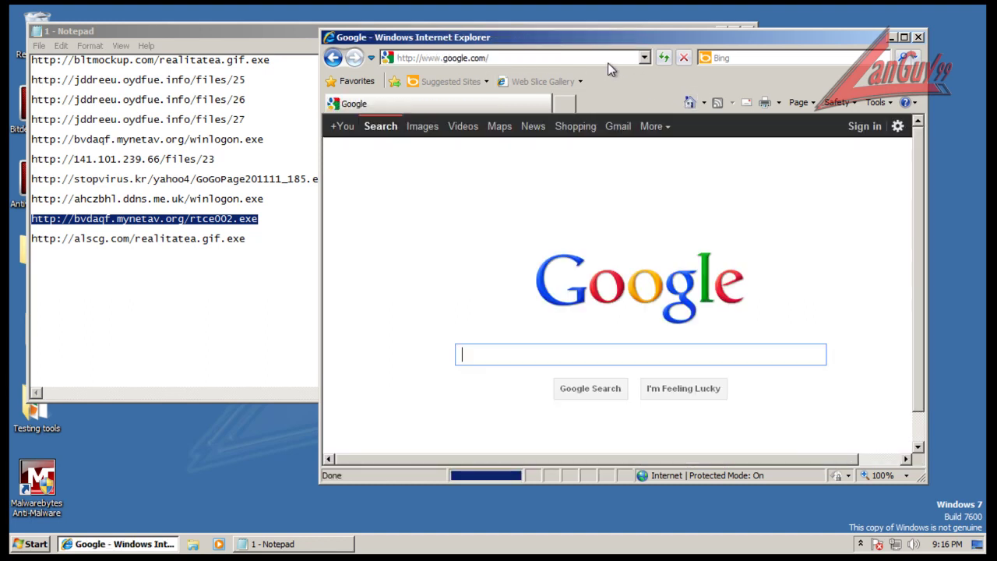
click(546, 57)
key(BackSpace)
key(ctrl+v)
key(Return)
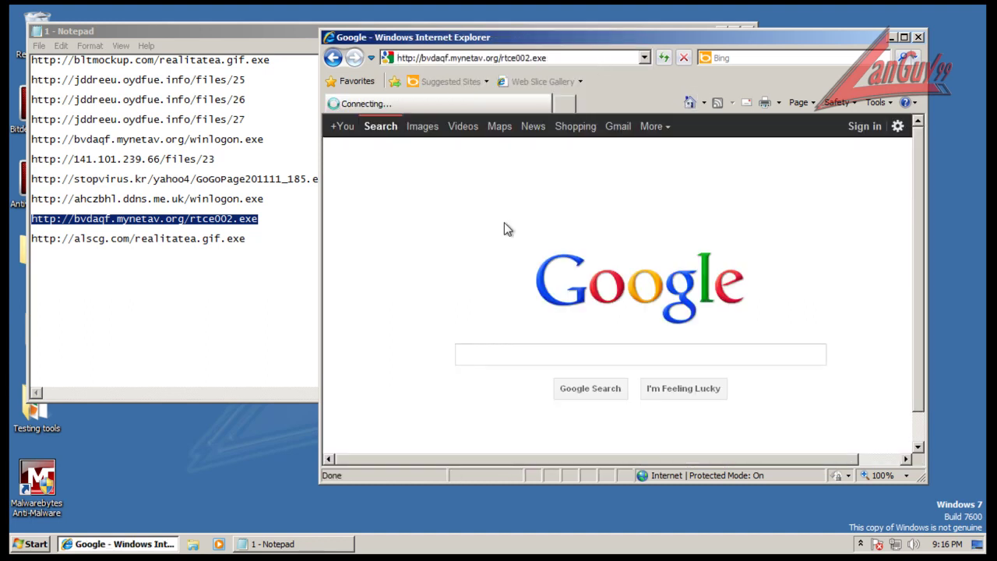
Close the URL list without saving and load alscg.com/realitatea.gif.exe, which Bitdefender blocks.
double_click(252, 239)
key(ctrl+c)
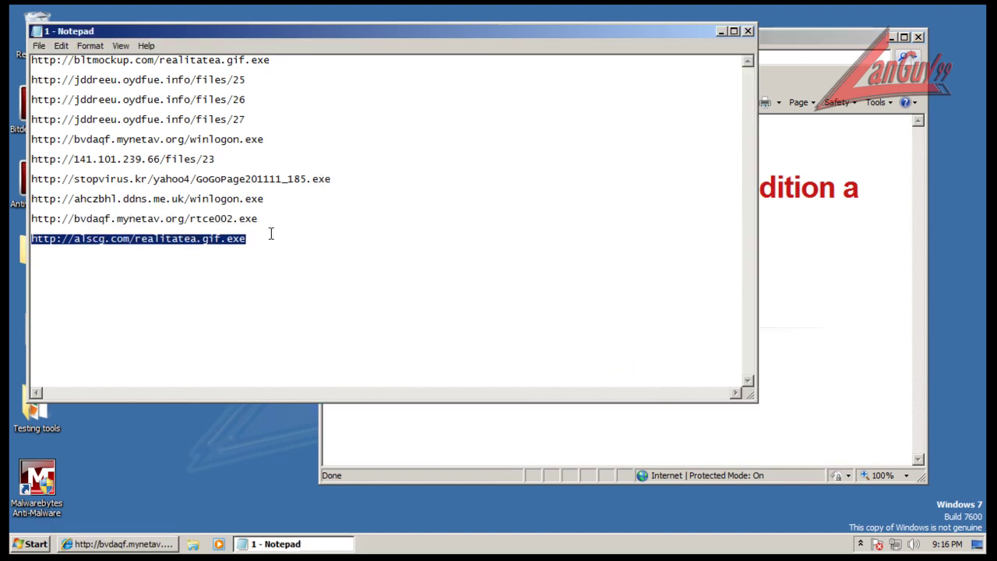
click(748, 31)
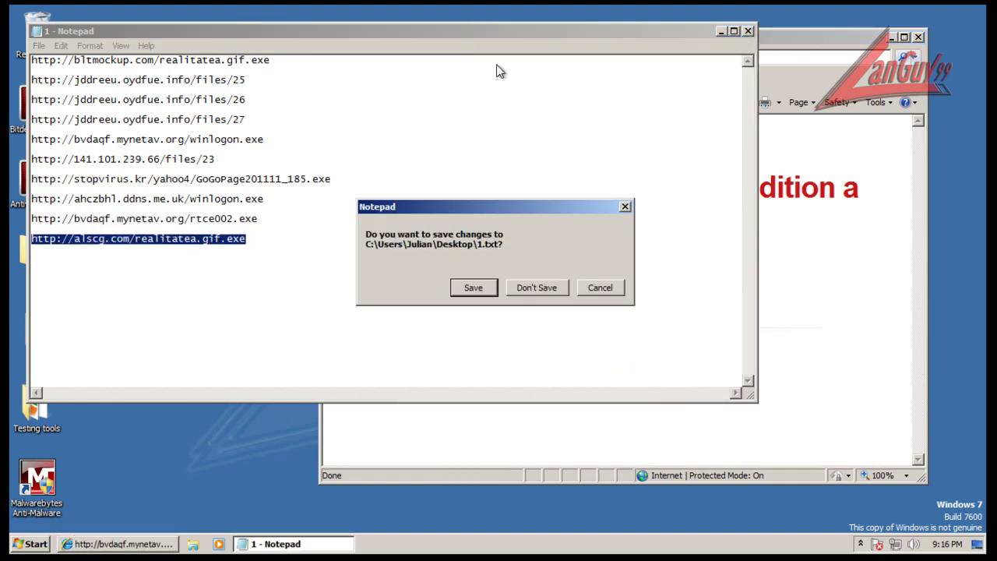
click(539, 288)
click(565, 59)
key(ctrl+v)
key(Return)
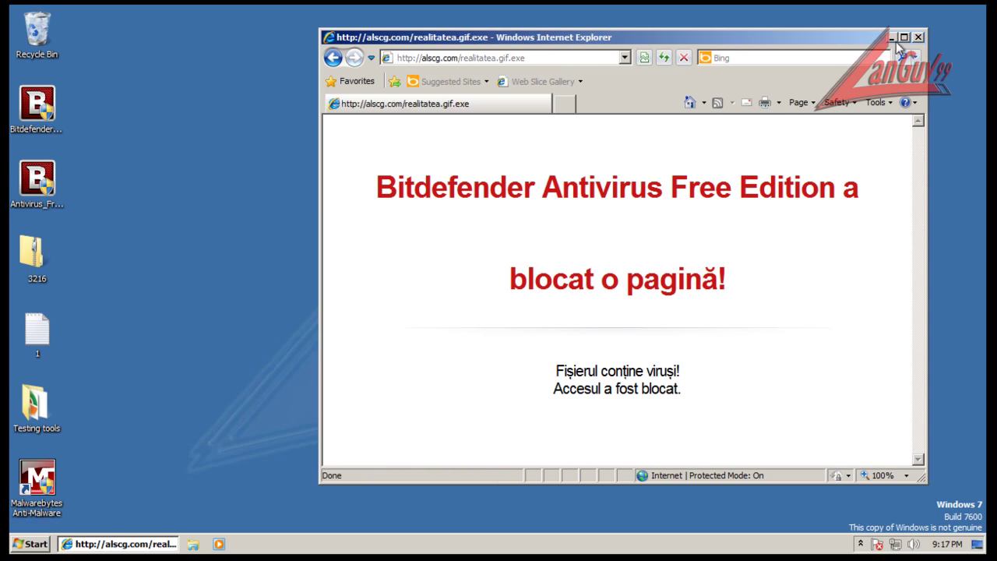
Close Internet Explorer, open the 3216 archive, and check Bitdefender's tray menu.
click(918, 36)
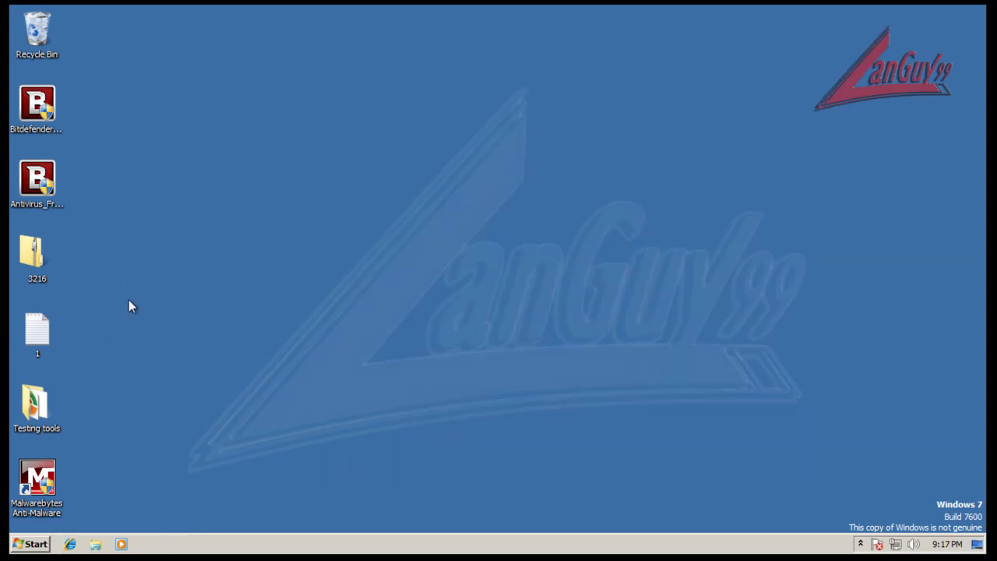
double_click(32, 254)
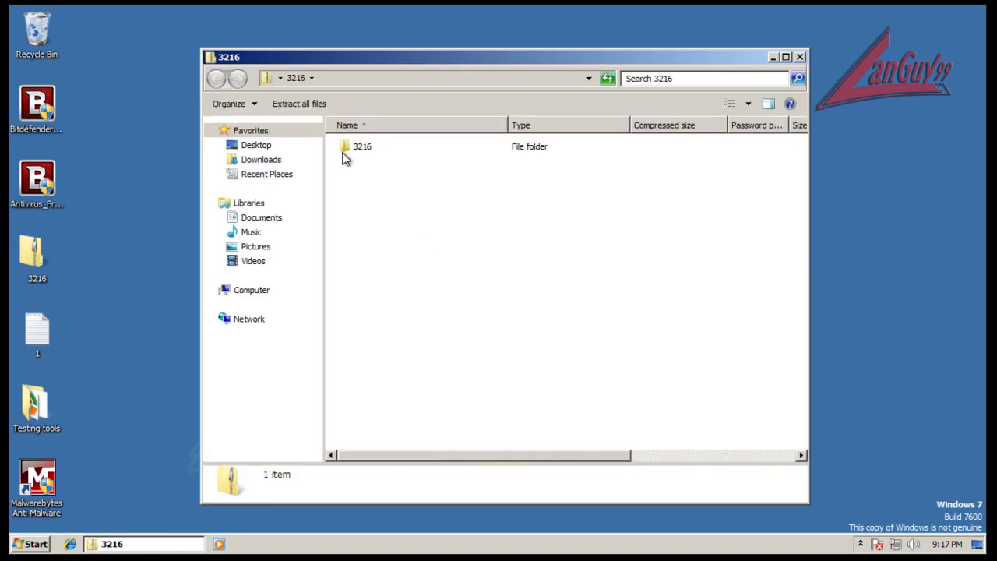
click(861, 544)
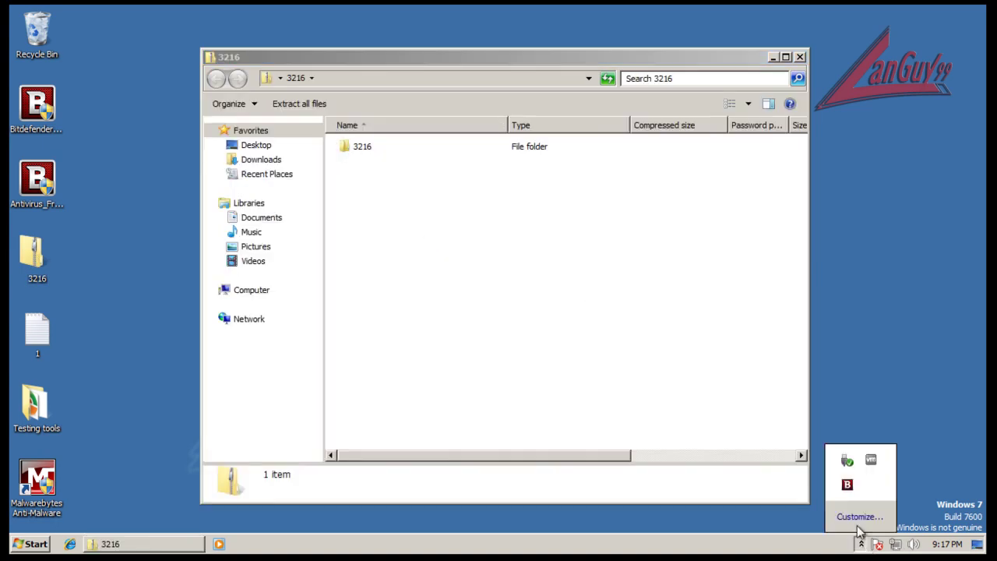
right_click(848, 486)
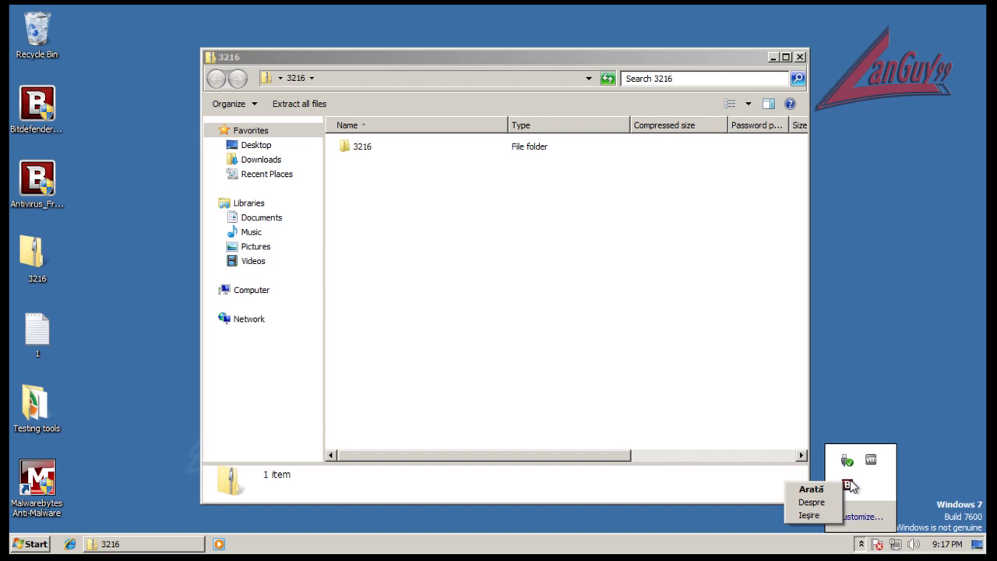
click(550, 290)
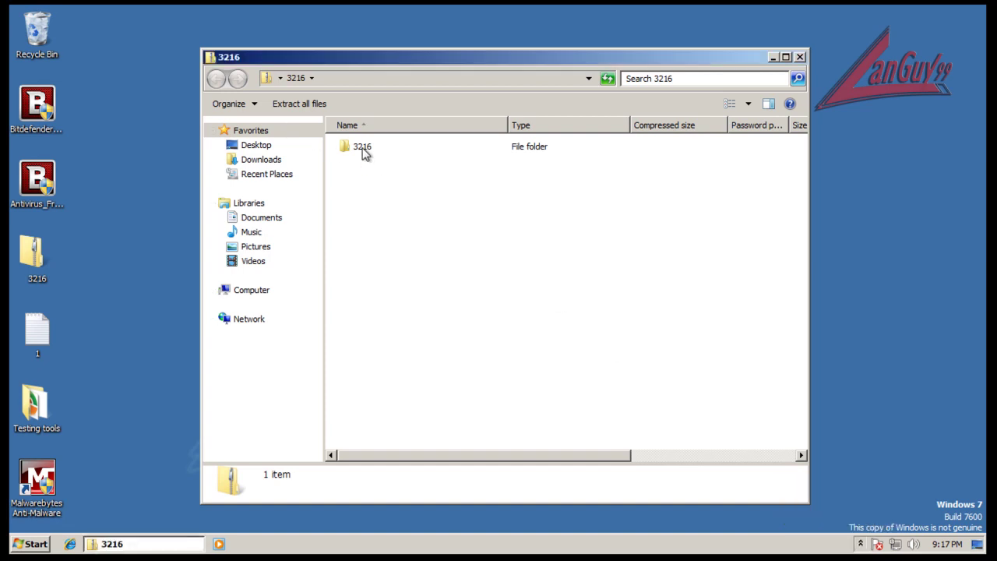
Switch off Bitdefender's antivirus protection, approving the permission prompt, and close the panel.
click(861, 544)
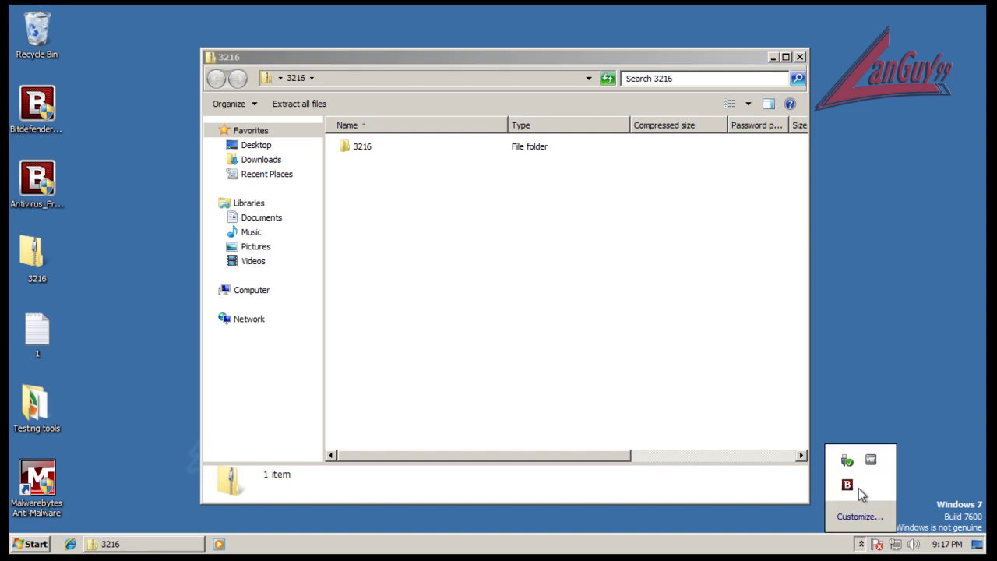
click(849, 486)
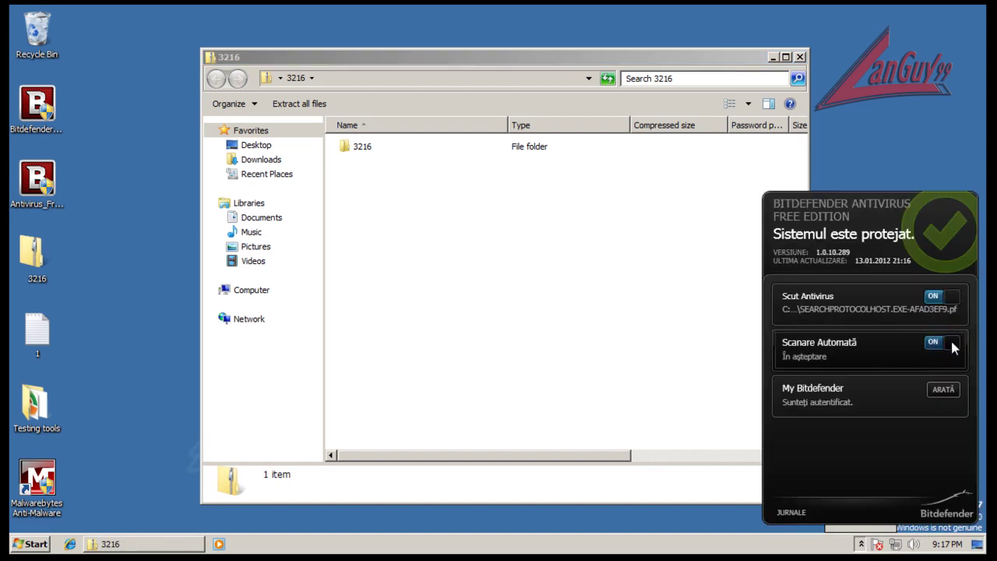
click(958, 297)
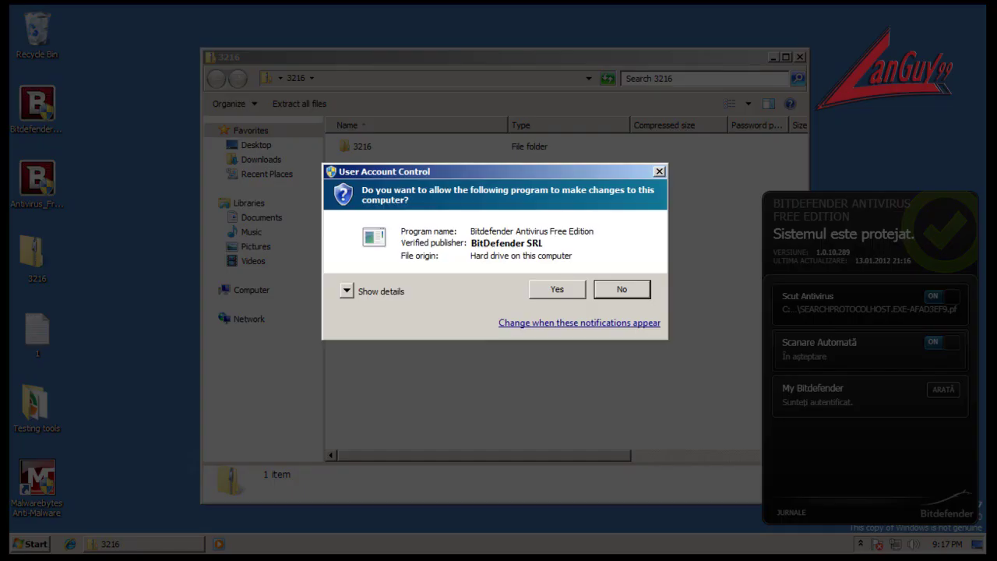
click(554, 290)
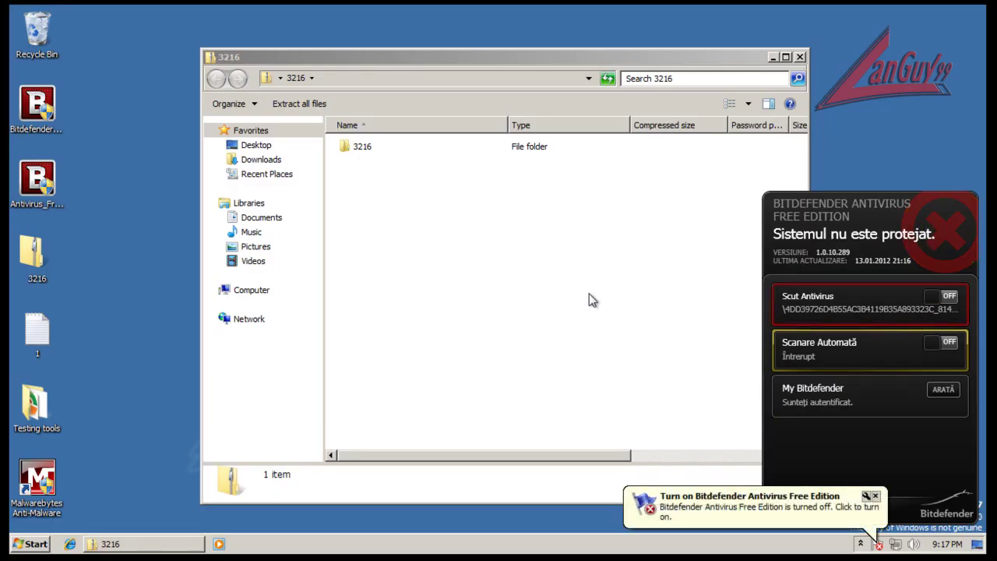
click(498, 198)
Copy the 3216 folder from 3216.zip to the desktop and dismiss the antispyware notification.
click(366, 154)
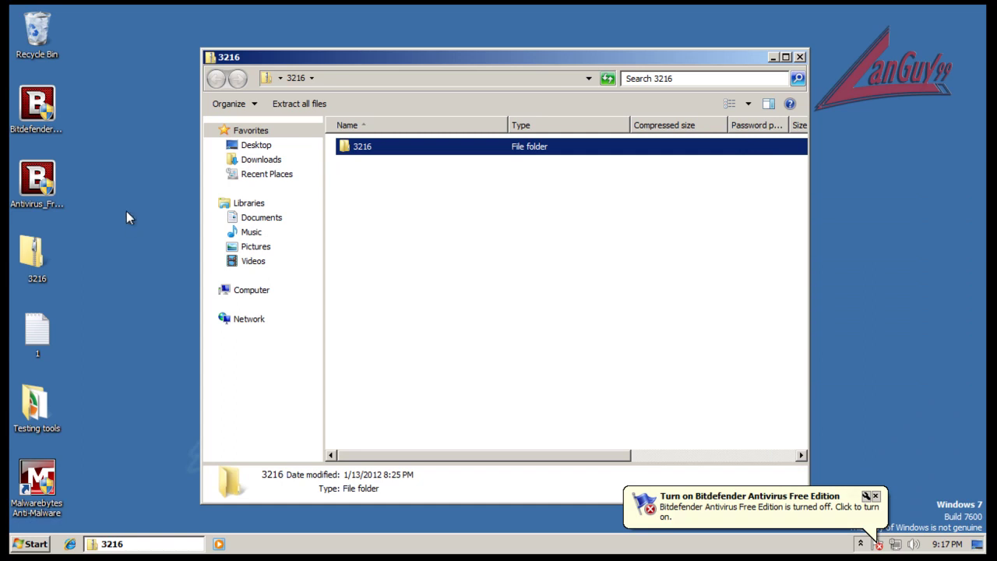
click(126, 212)
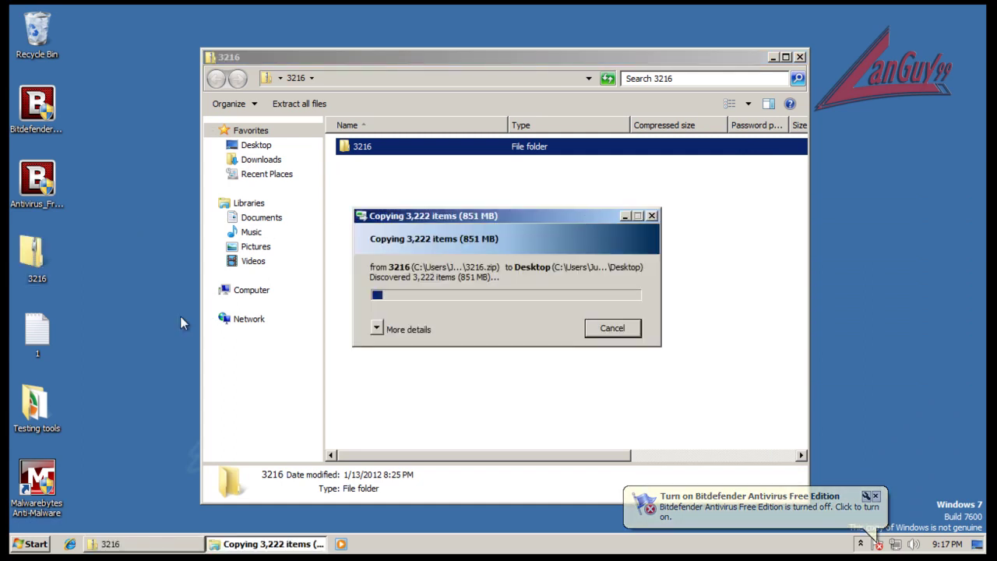
click(376, 329)
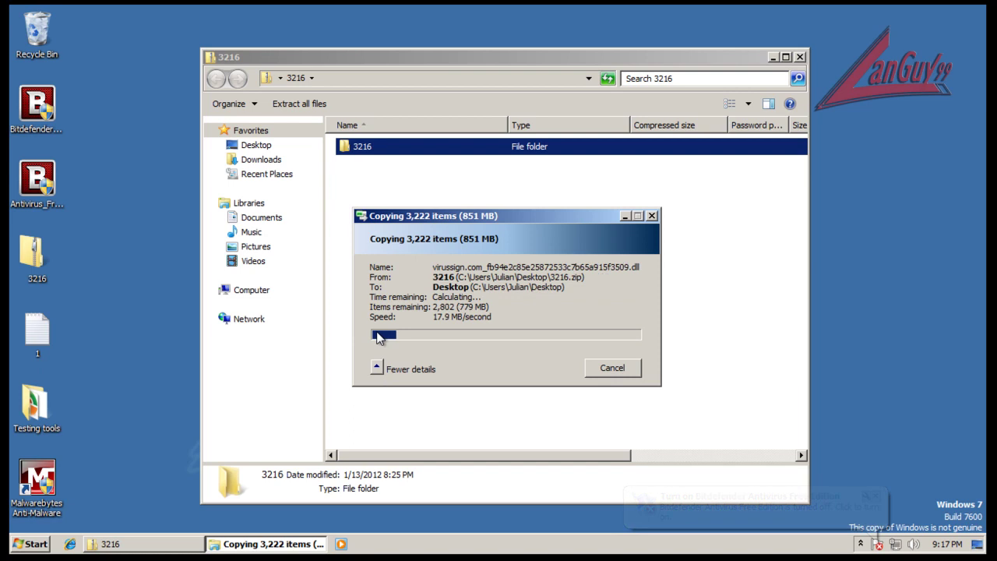
click(377, 371)
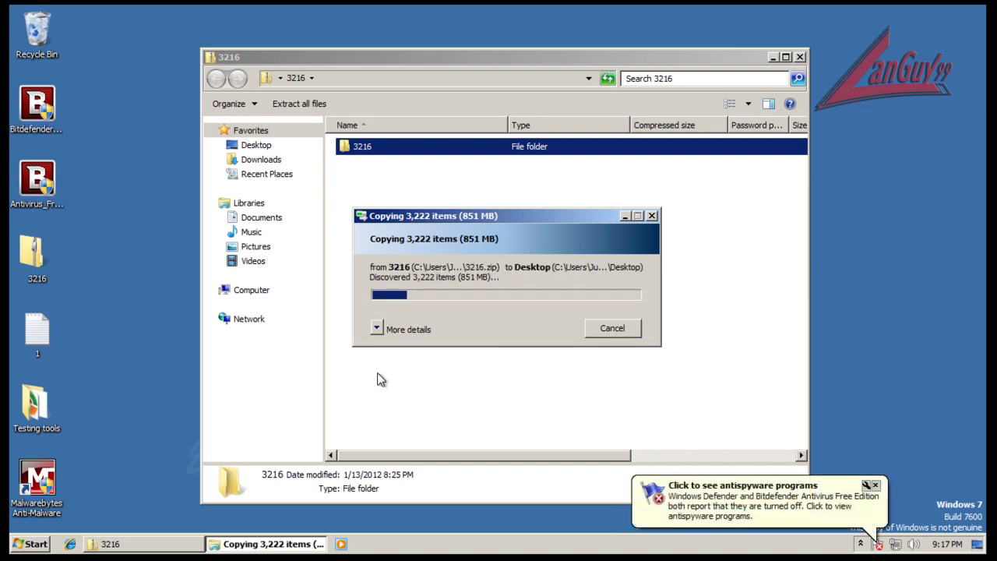
click(876, 485)
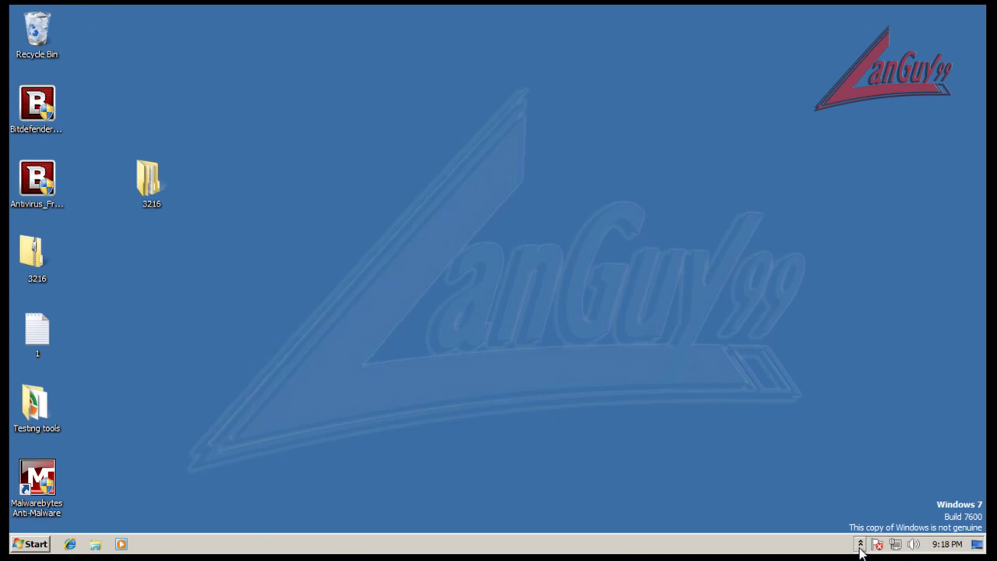
Turn Bitdefender's antivirus shield and automatic scanning back ON.
click(861, 544)
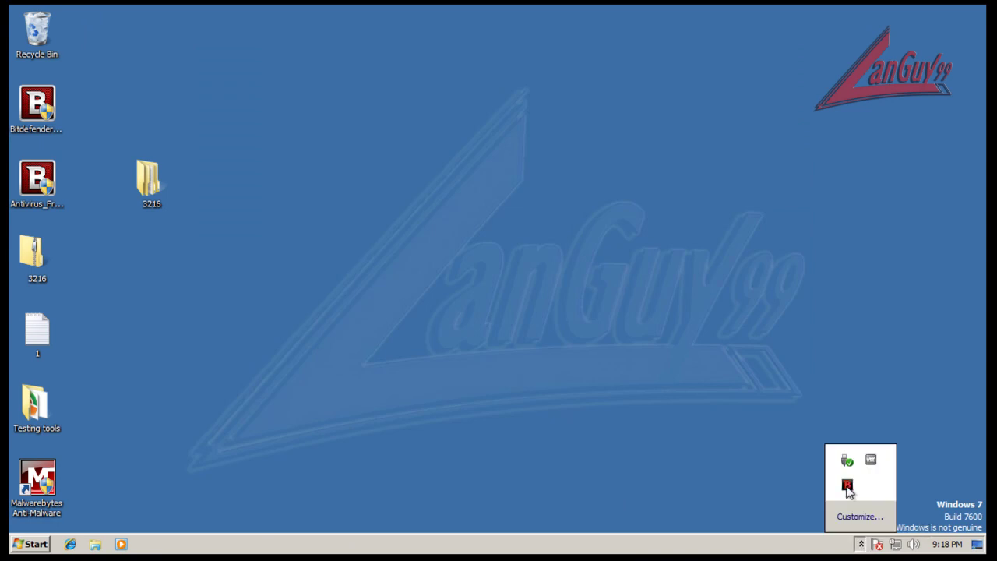
right_click(848, 489)
click(781, 459)
click(861, 540)
click(848, 486)
click(948, 297)
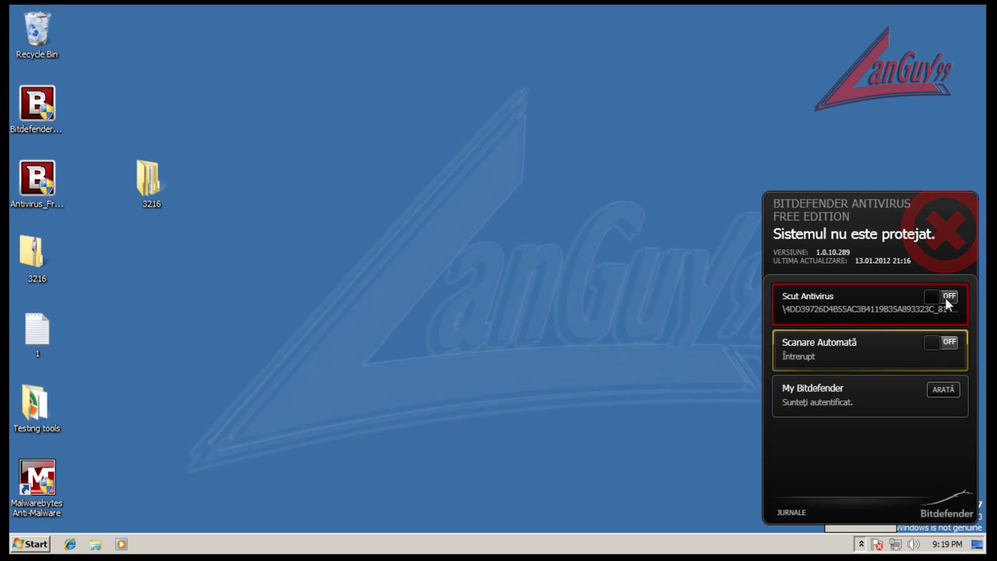
click(957, 346)
click(659, 301)
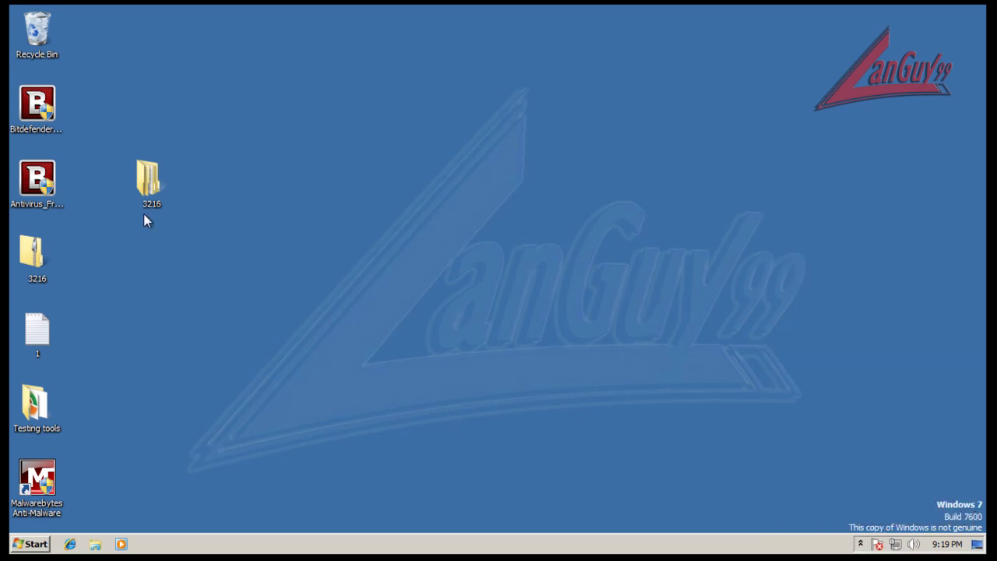
View the 3216 folder's properties for size and file count, then cancel.
right_click(140, 183)
click(237, 396)
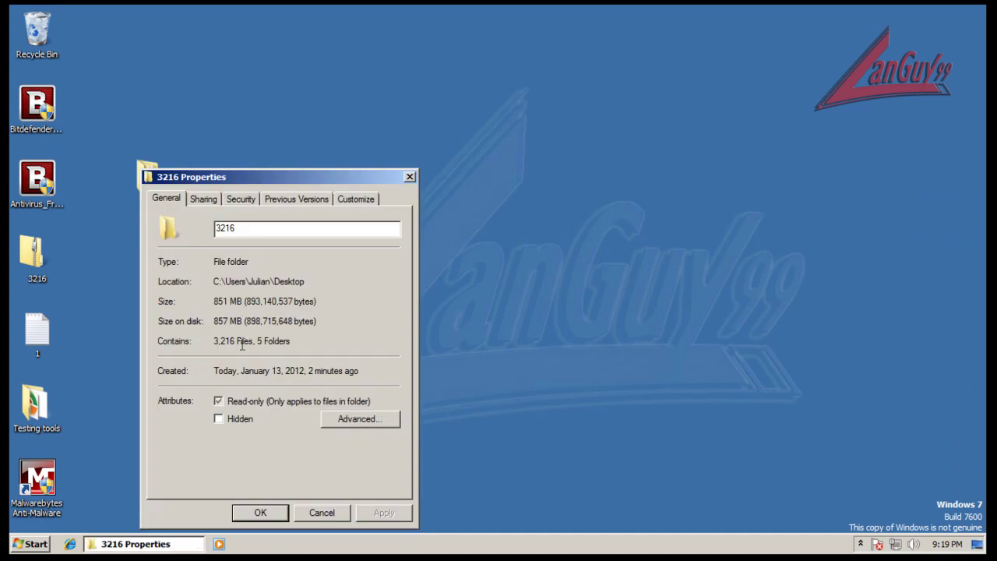
click(322, 513)
right_click(155, 185)
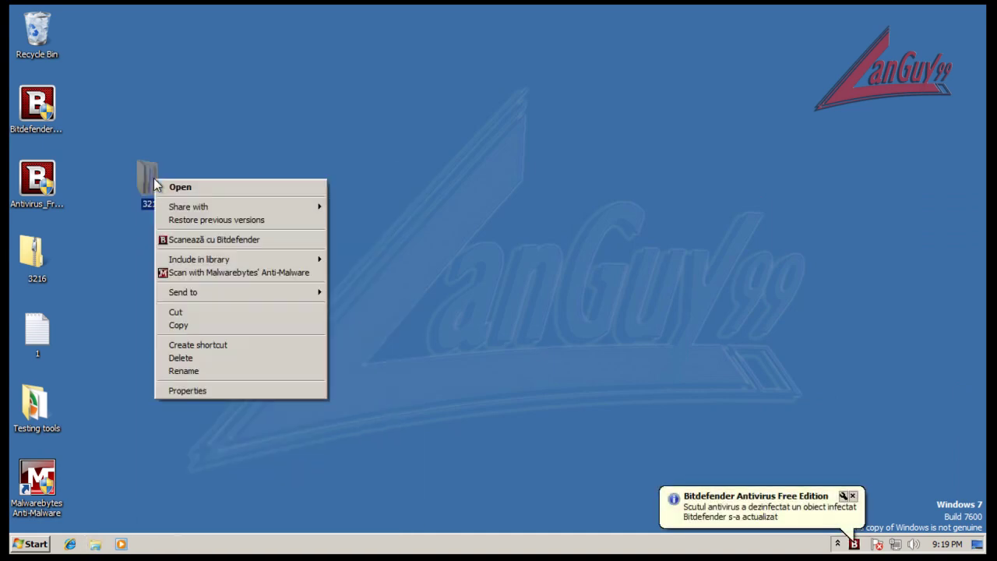
Scan the 3216 folder with Bitdefender and review the on-demand scan task details.
click(235, 243)
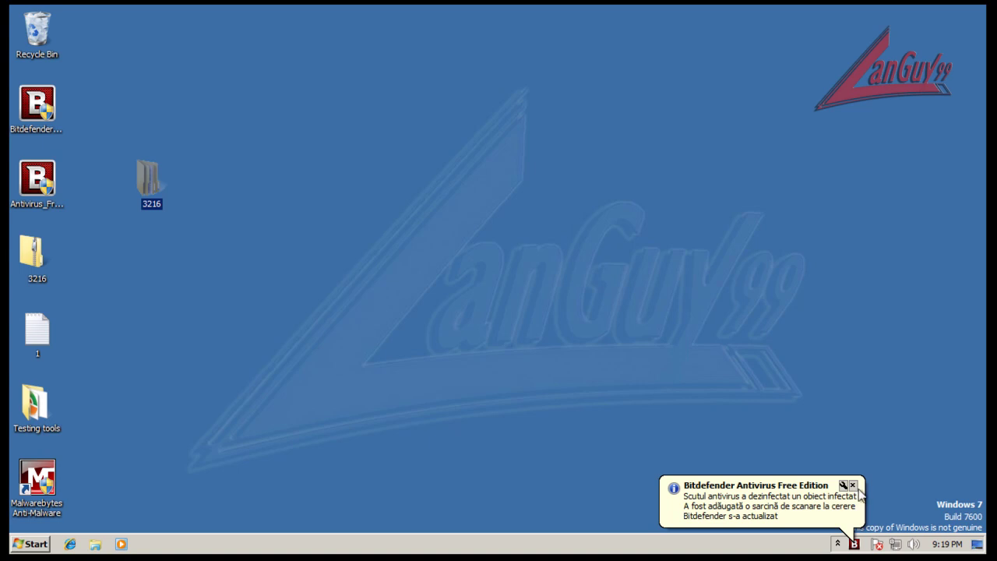
click(854, 544)
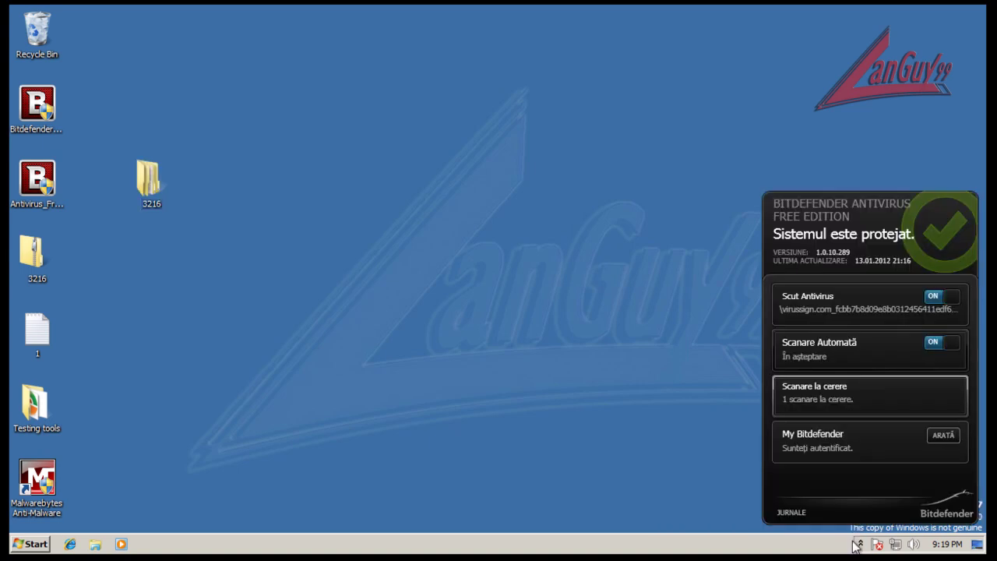
click(820, 396)
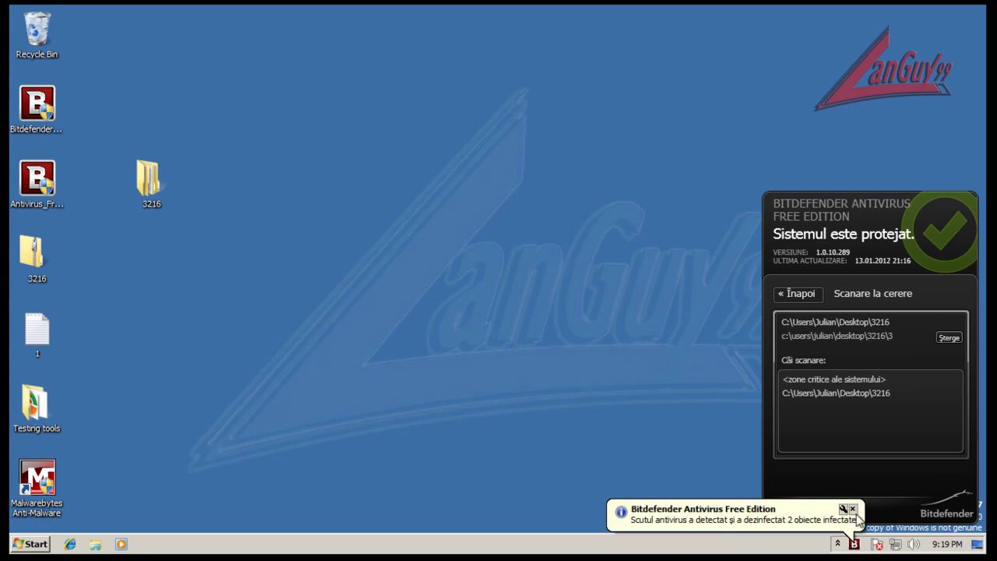
click(810, 296)
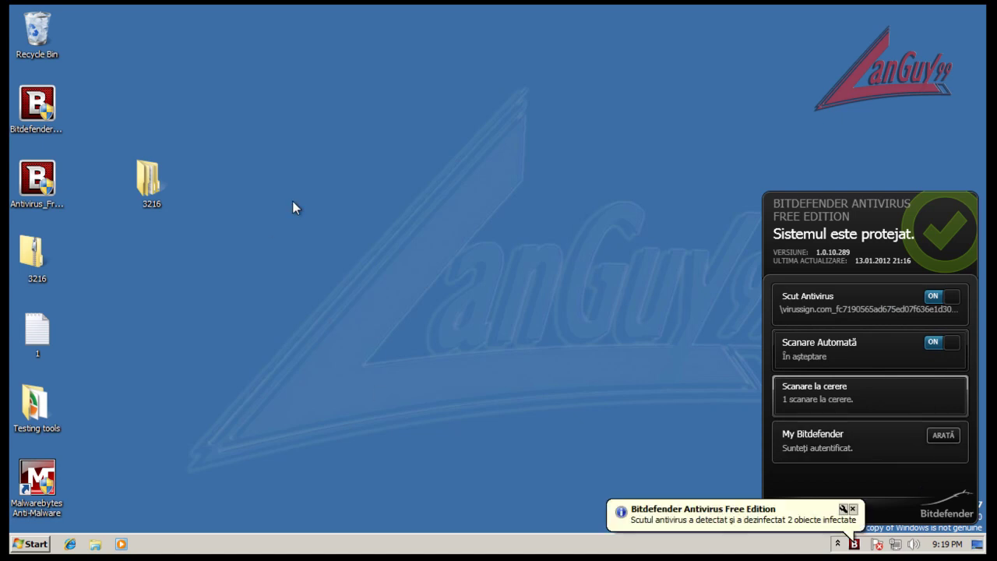
Scan the 3216 folder again and open Bitdefender's event log.
right_click(149, 172)
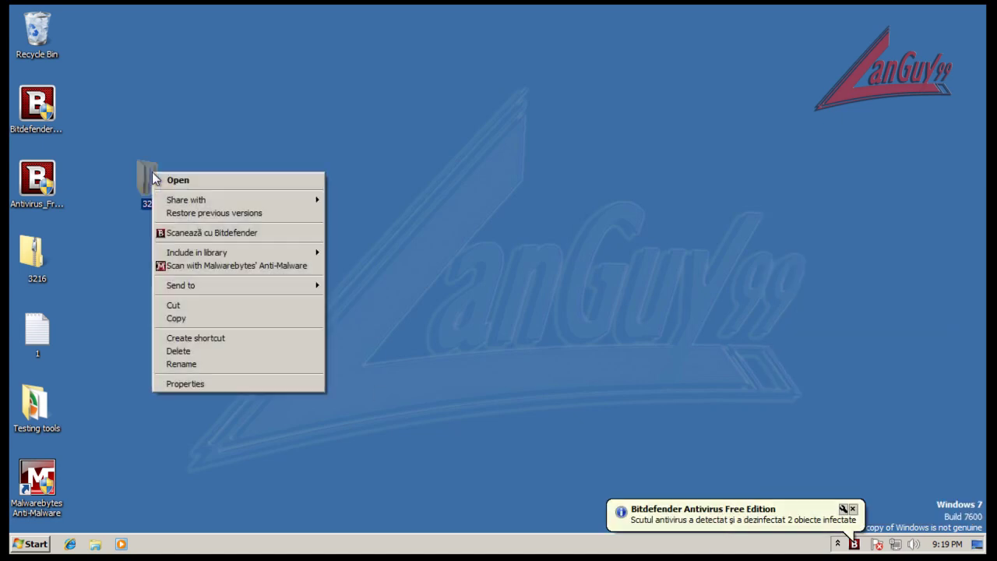
click(254, 233)
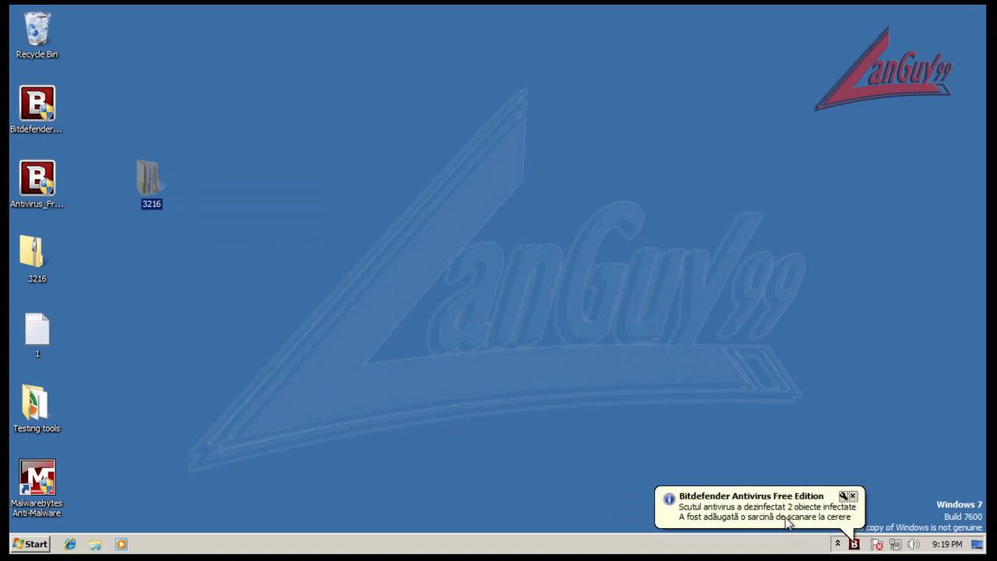
click(818, 518)
click(787, 516)
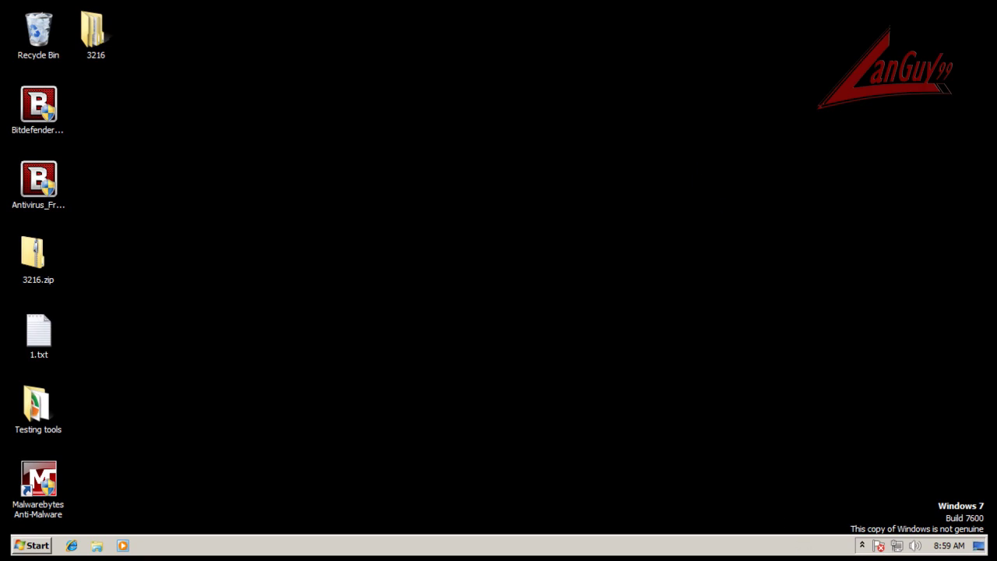
Check the 3216 folder's properties after cleanup: 243 MB, 740 files in 5 folders.
click(863, 545)
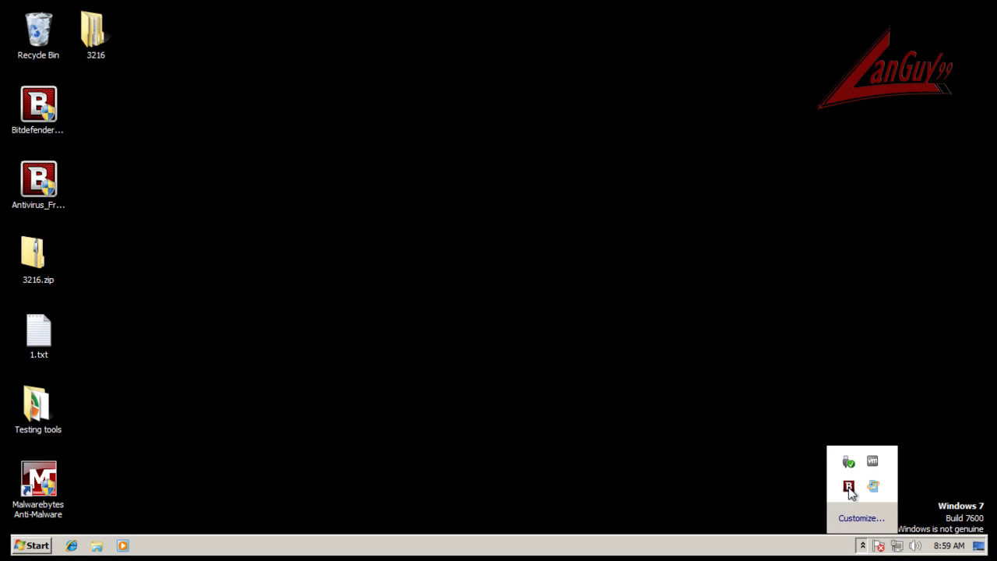
click(849, 488)
right_click(96, 33)
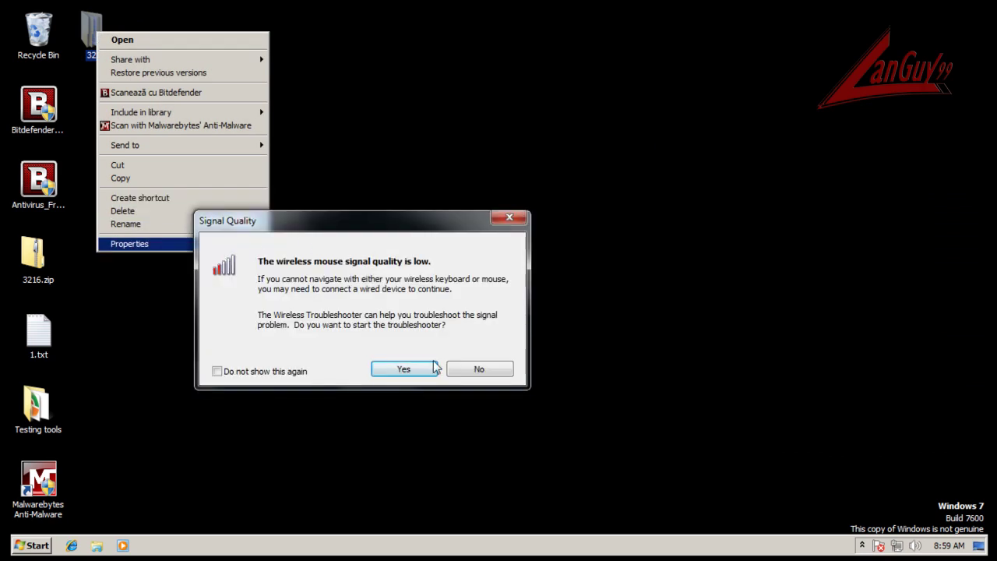
drag(441, 230, 340, 532)
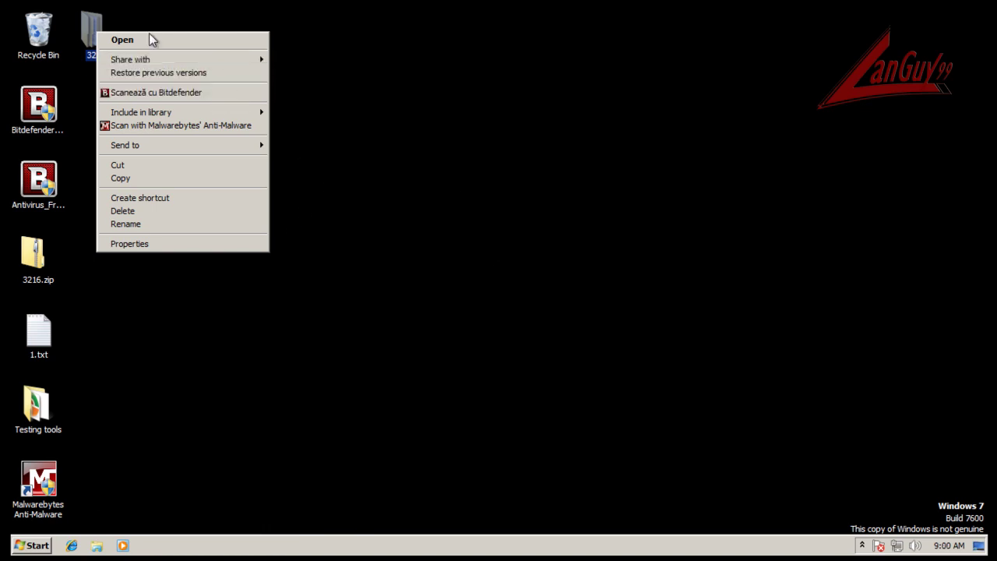
click(227, 243)
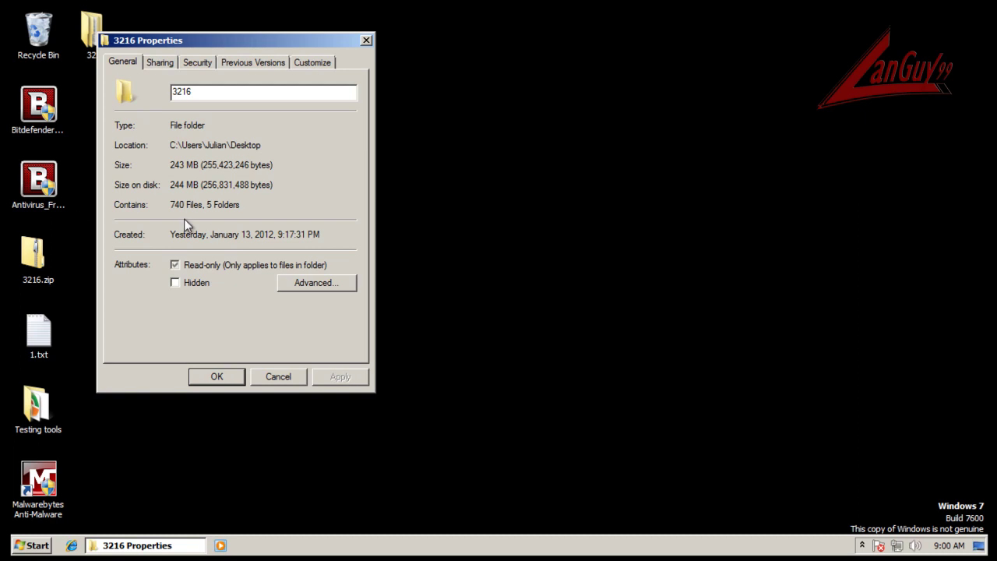
click(366, 42)
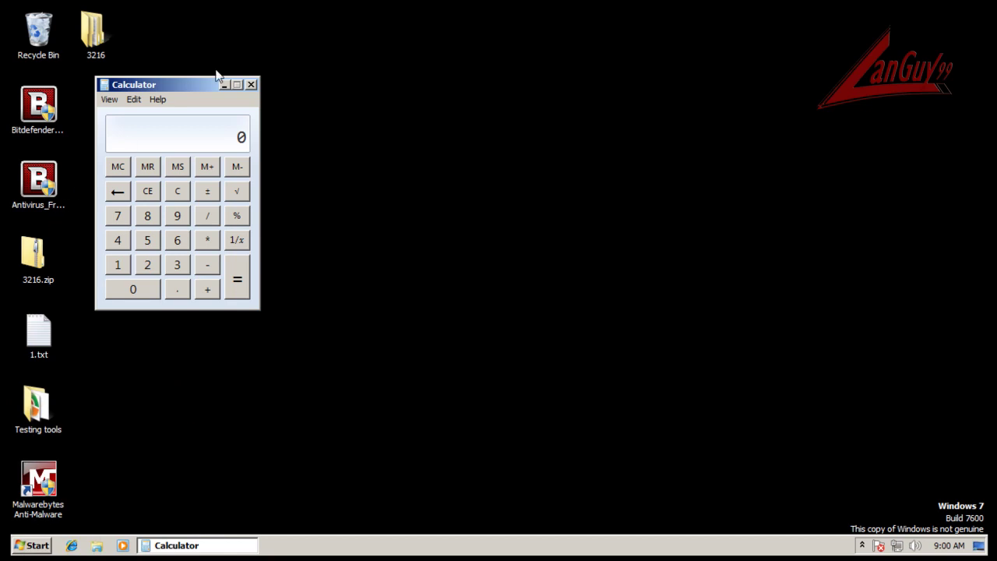
Calculate 3216 − 740 = 2476, then divide by 3216 to get about 0.7699.
drag(196, 87, 332, 126)
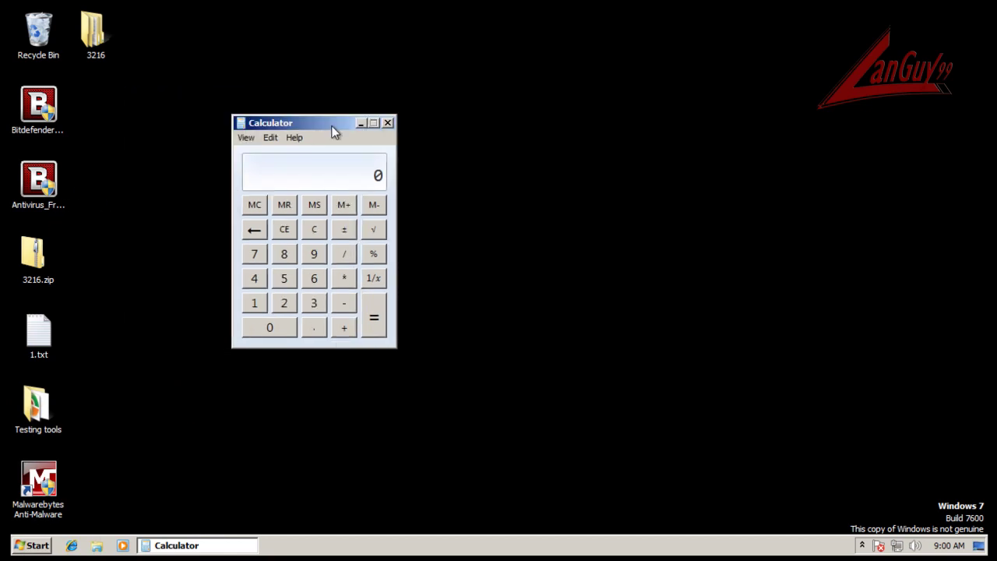
text(21)
text(6)
text(740)
key(Return)
text(3216)
key(Return)
Close Calculator and open the 3216 folder, showing subfolders 1 through 5.
click(387, 123)
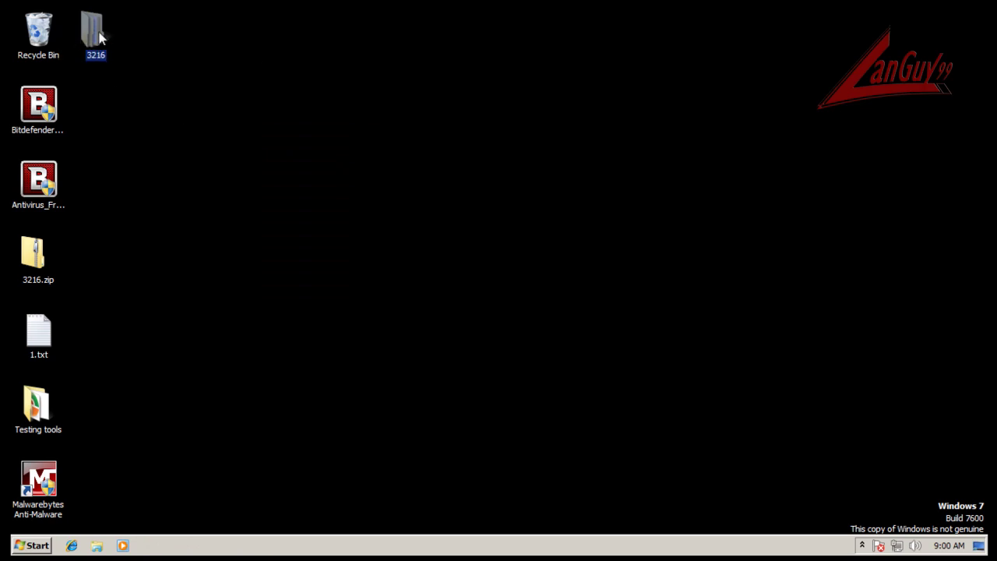
mouse_move(98, 35)
click(529, 331)
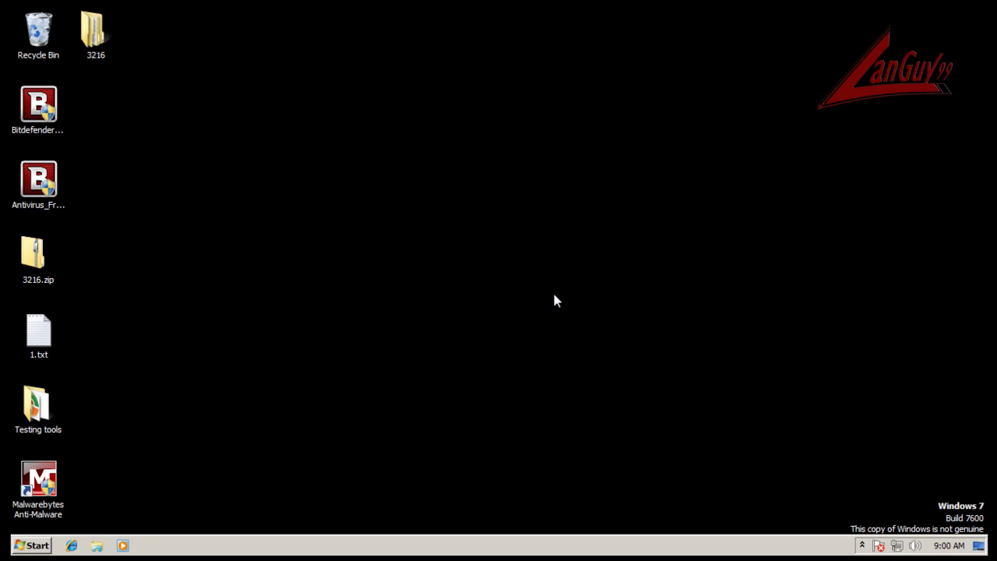
double_click(87, 37)
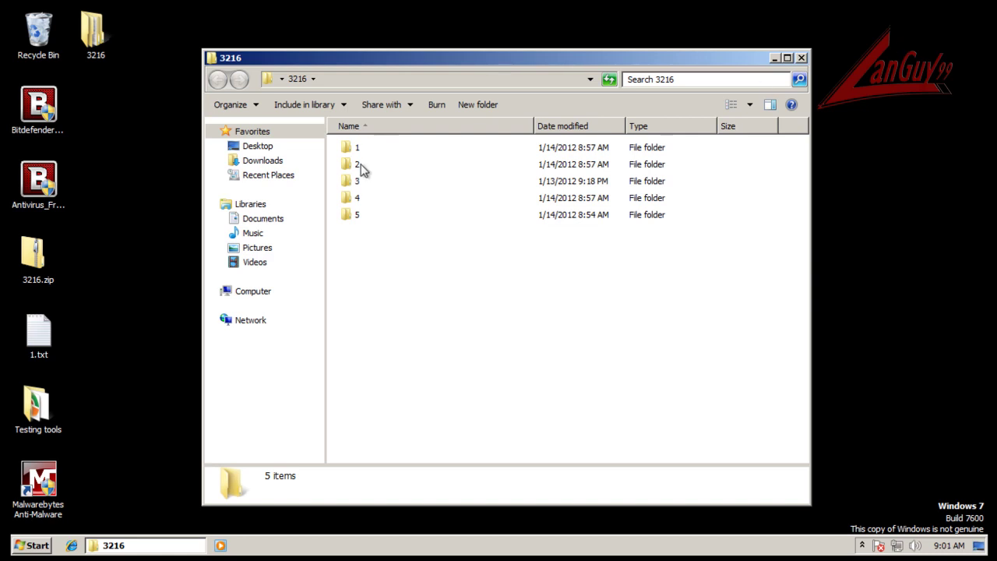
Open subfolder 2 (579 items) and sort its files by type, applications first.
click(351, 164)
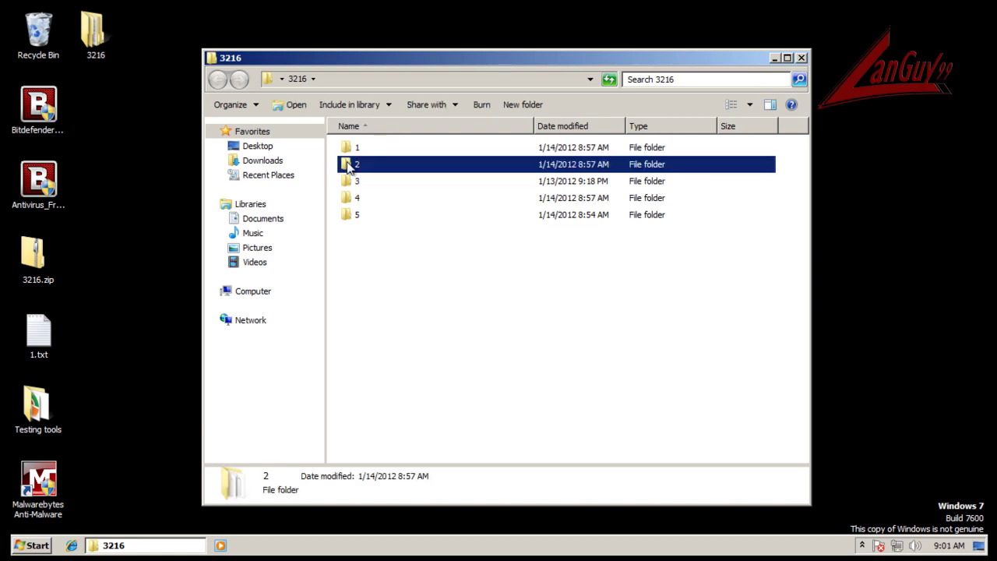
double_click(349, 167)
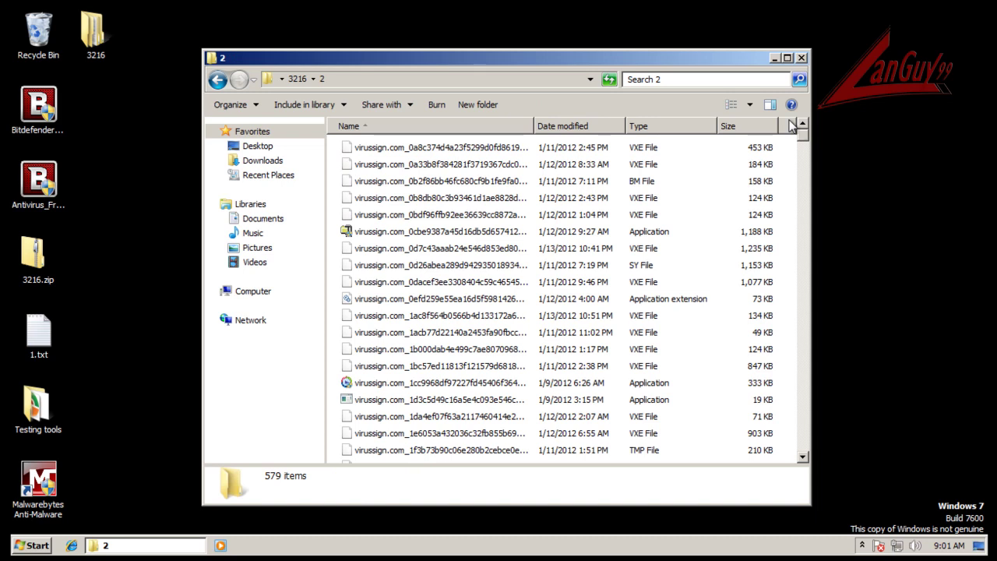
click(692, 126)
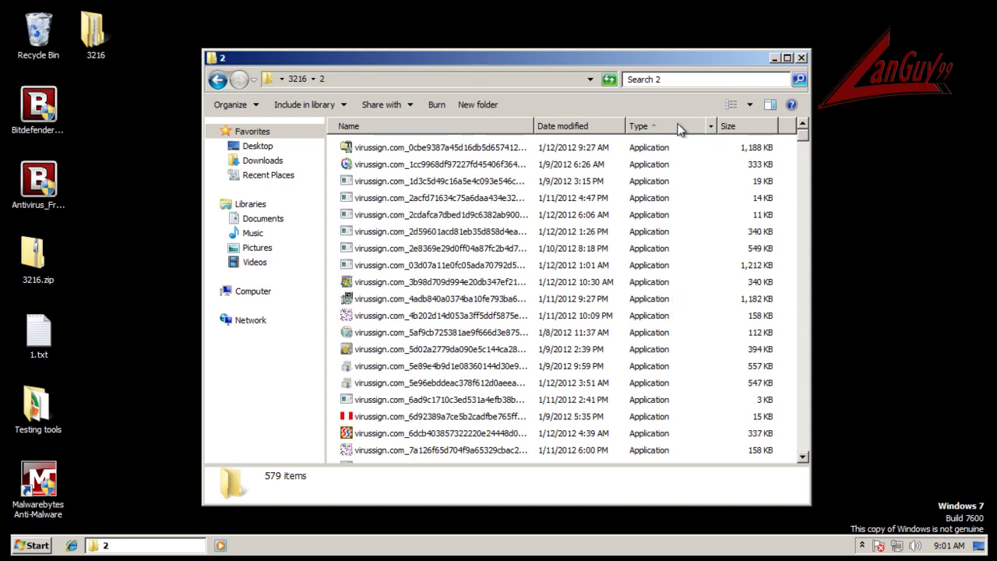
Run the first samples, including the 19 KB, 14 KB and 11 KB ones, dismissing each invalid-application error.
click(462, 141)
double_click(462, 145)
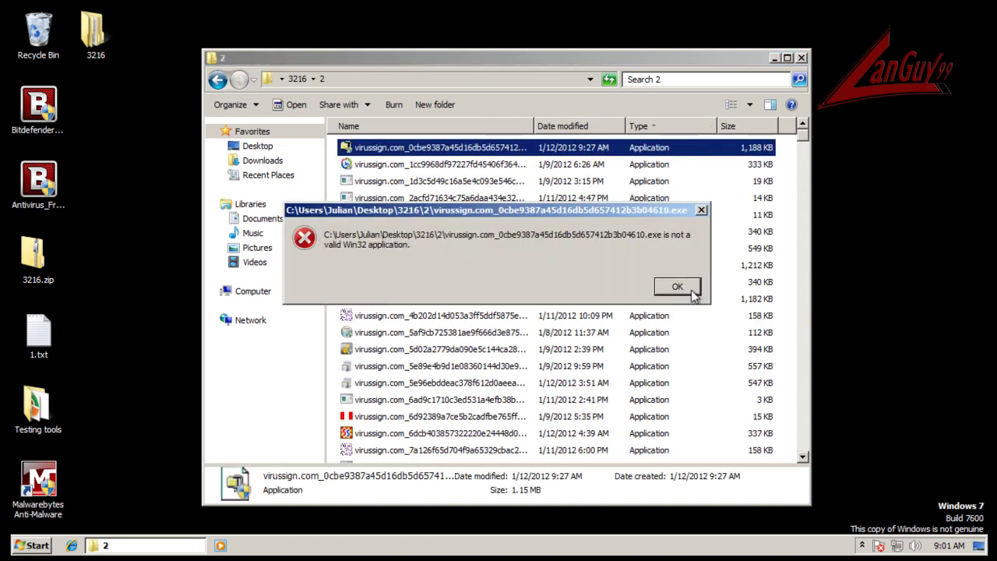
click(689, 287)
double_click(402, 164)
click(577, 322)
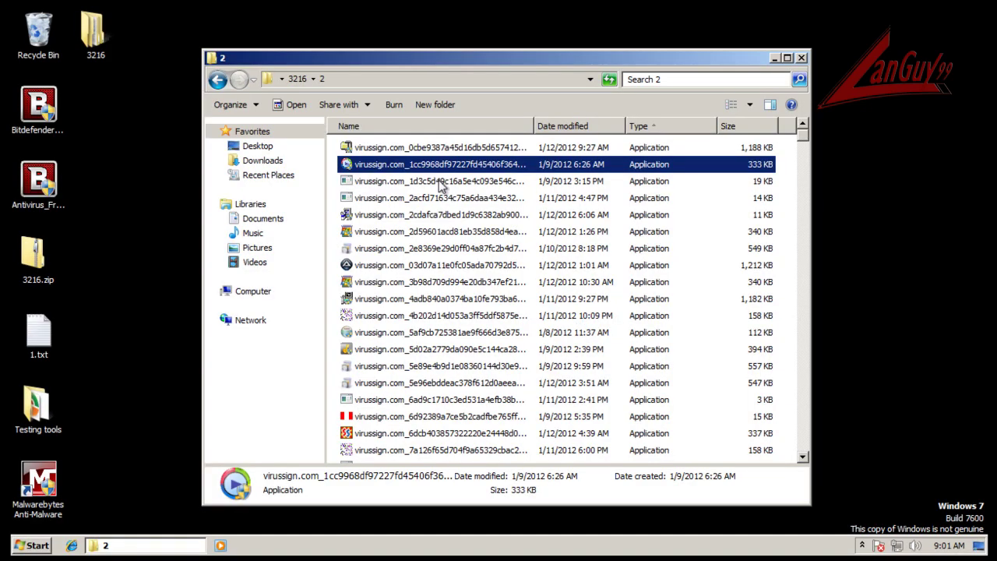
double_click(440, 182)
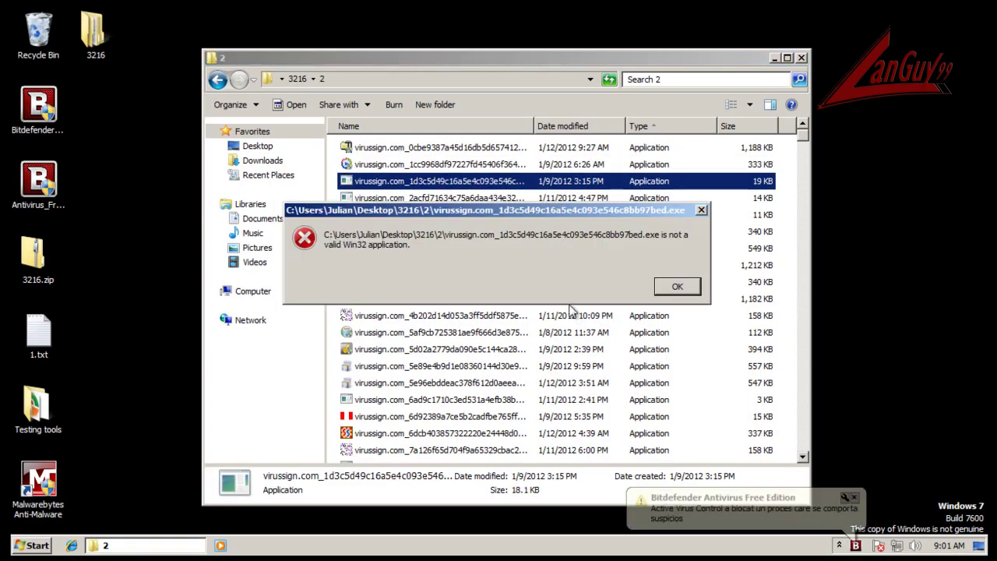
click(677, 287)
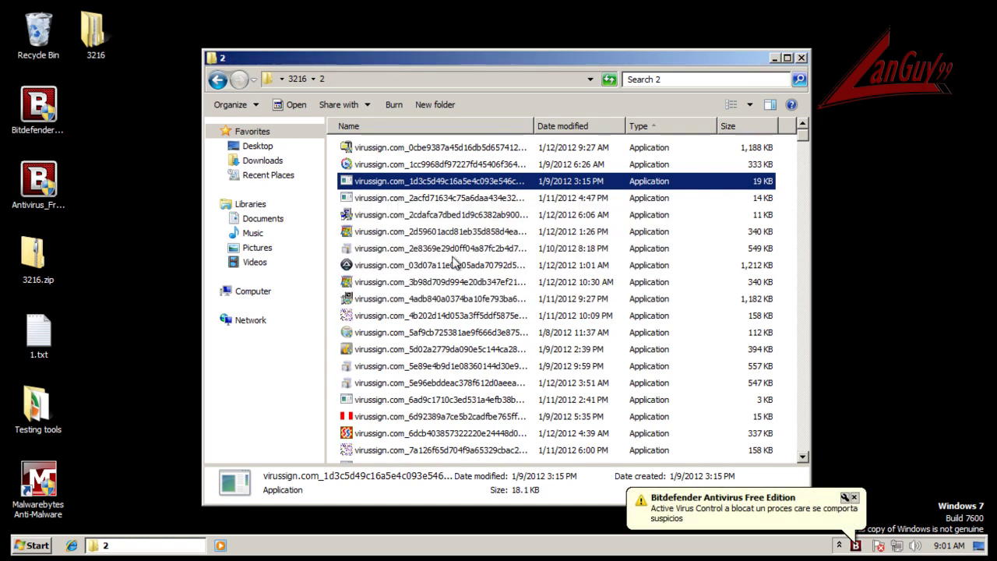
double_click(391, 201)
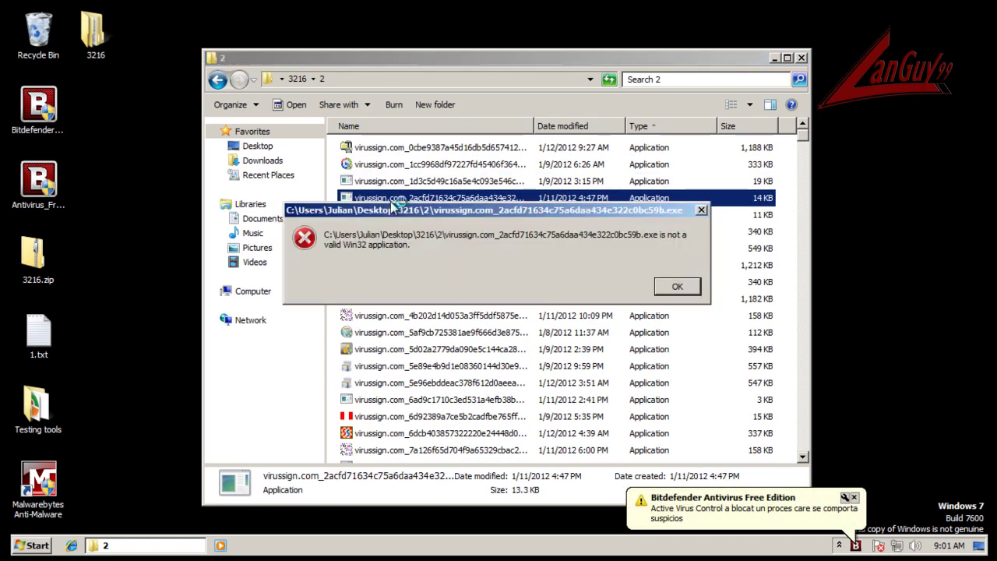
click(677, 287)
double_click(417, 215)
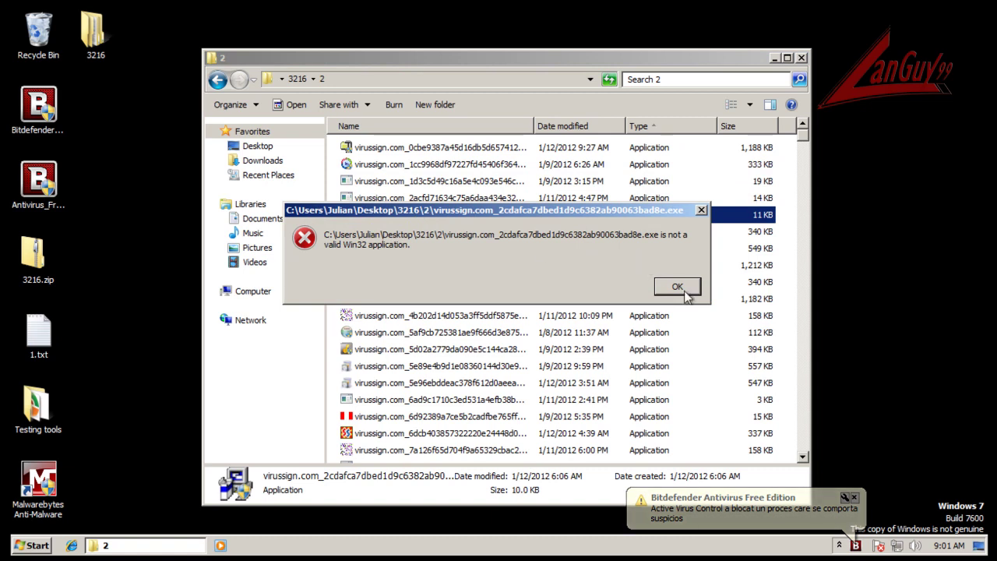
click(689, 293)
Run the 340 KB sample with admin approval, then launch the 549 KB sample.
click(478, 237)
double_click(481, 244)
click(555, 316)
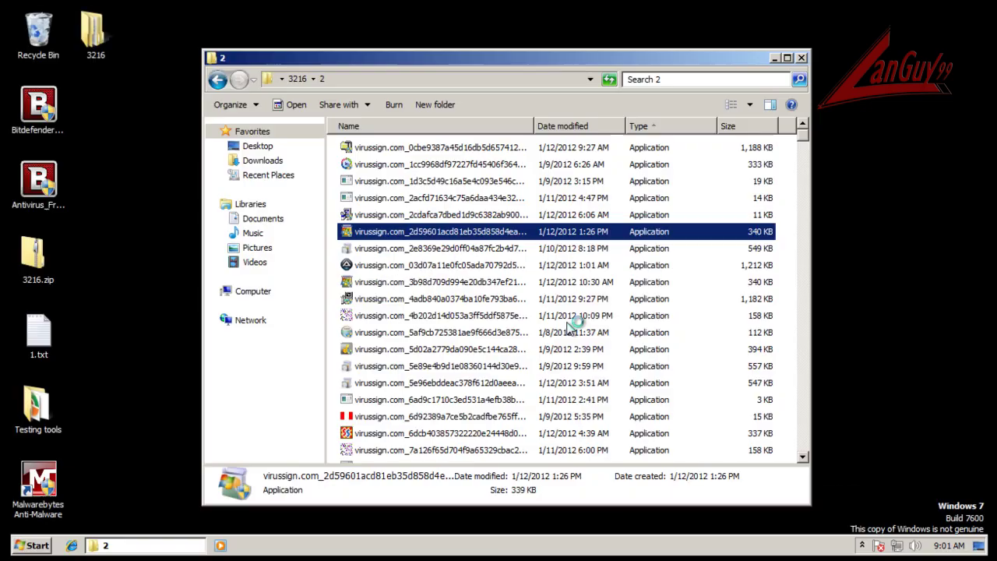
click(461, 249)
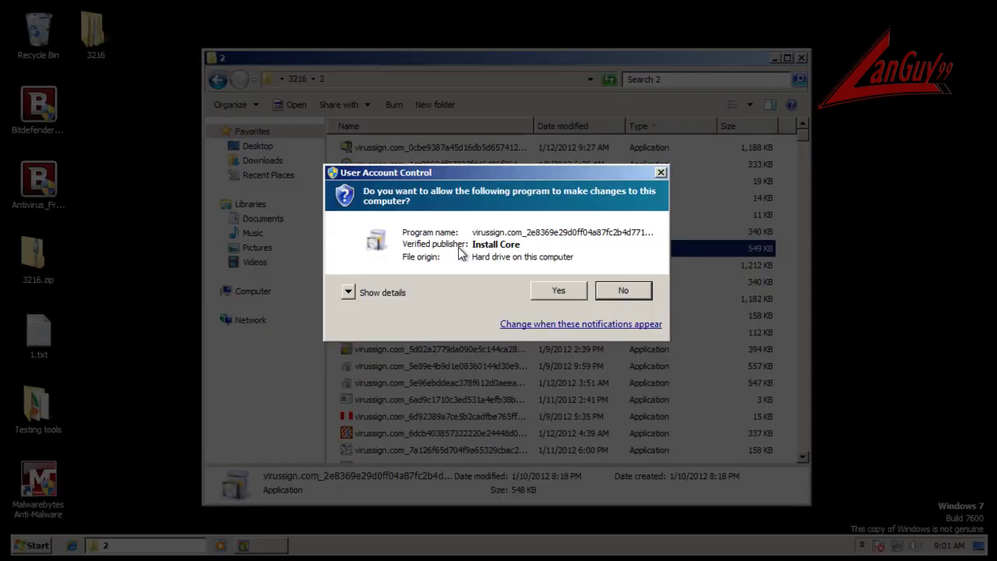
Approve the 549 KB sample and install FoxTab PDF Creator past the license with default options.
click(553, 292)
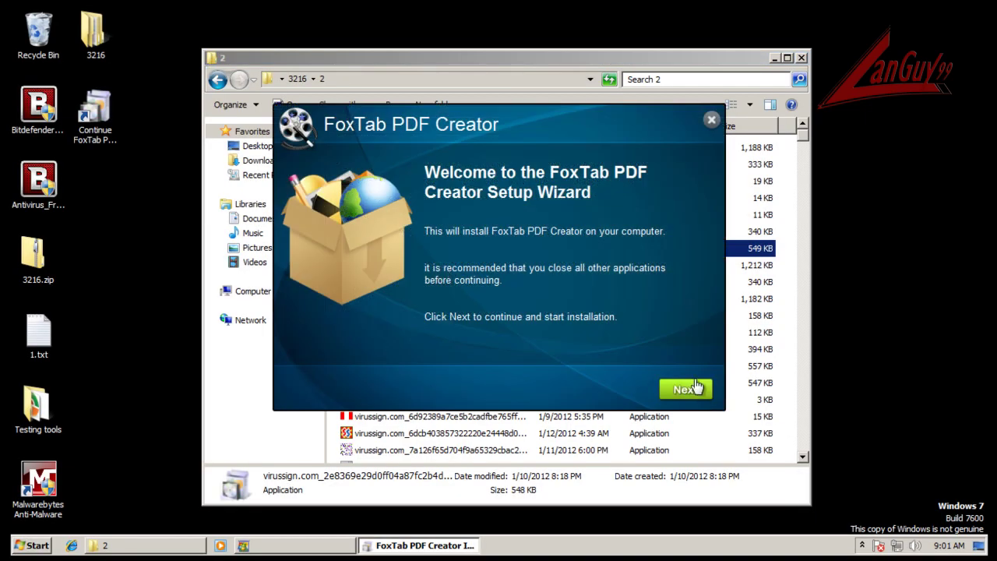
click(694, 388)
click(691, 388)
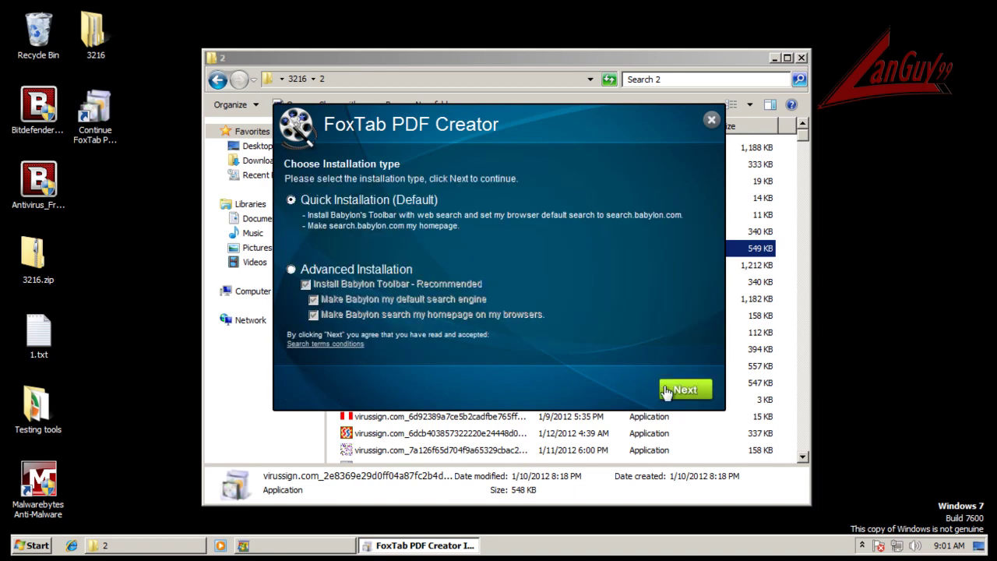
click(696, 392)
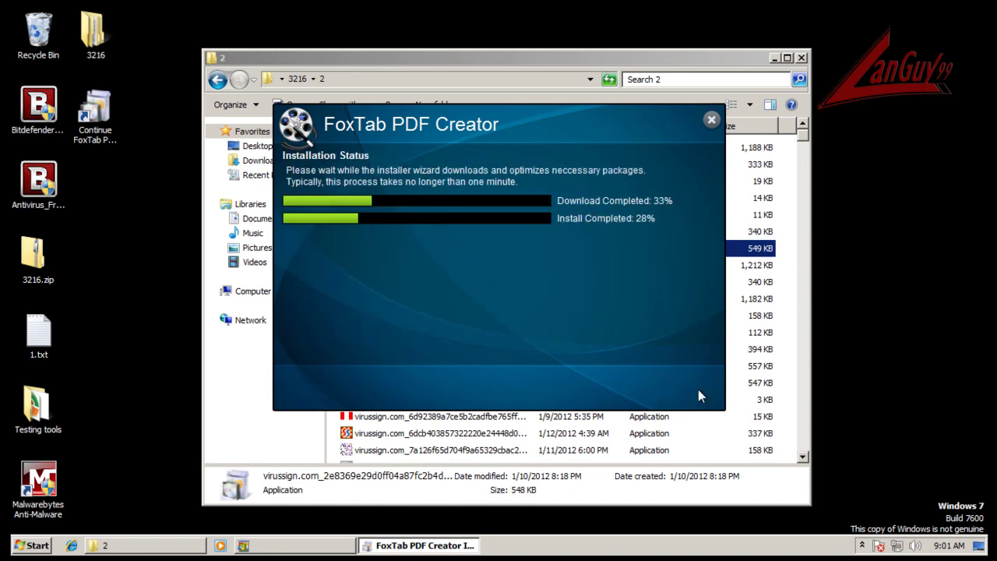
Run the 1,212 KB sample twice, shutting down the program each time it crashes.
click(569, 61)
click(432, 266)
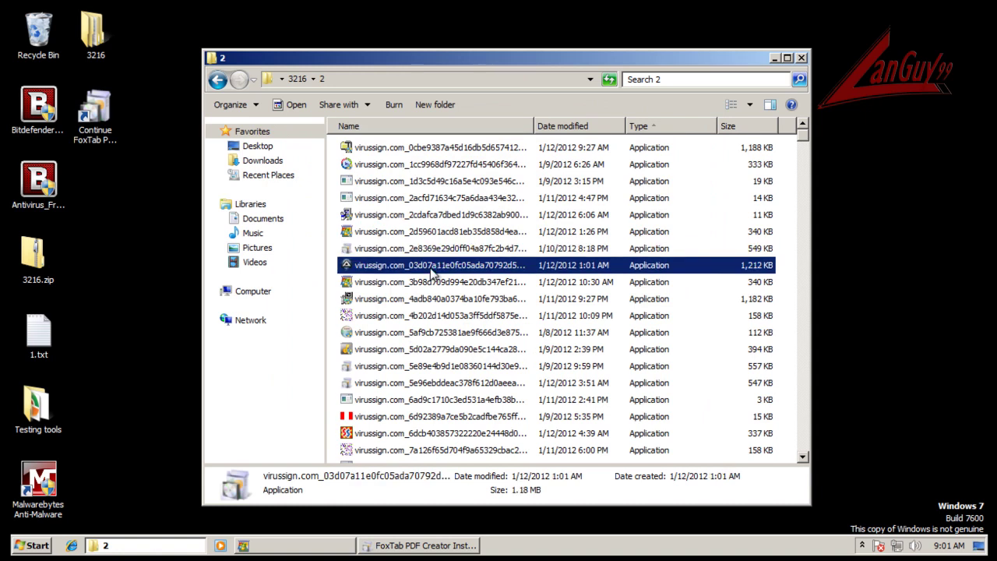
click(448, 283)
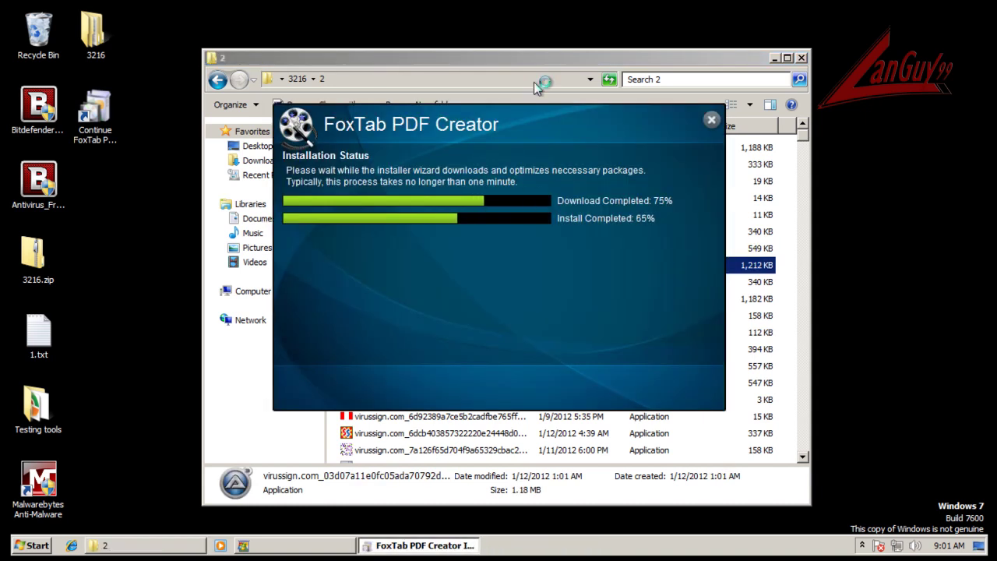
click(567, 61)
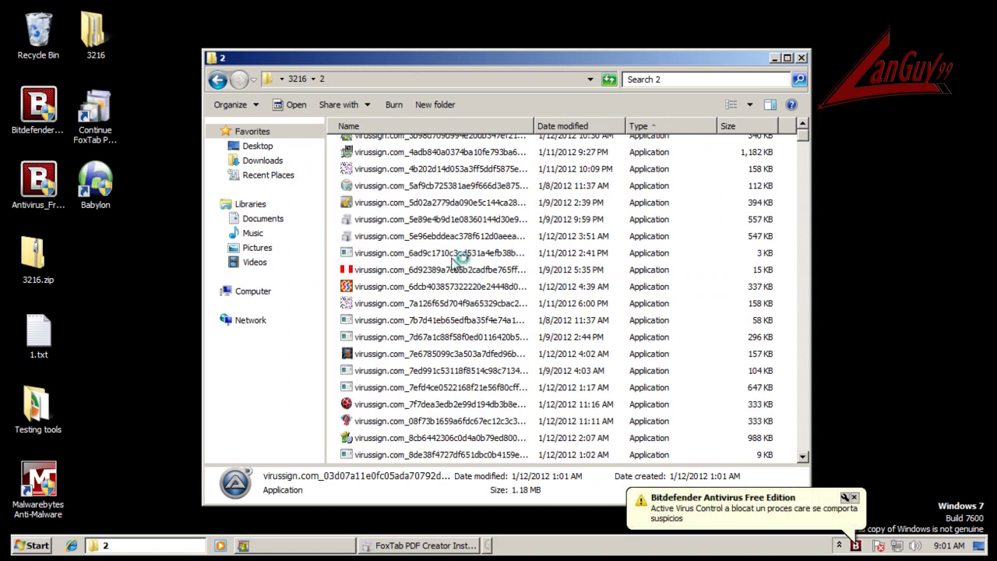
click(455, 265)
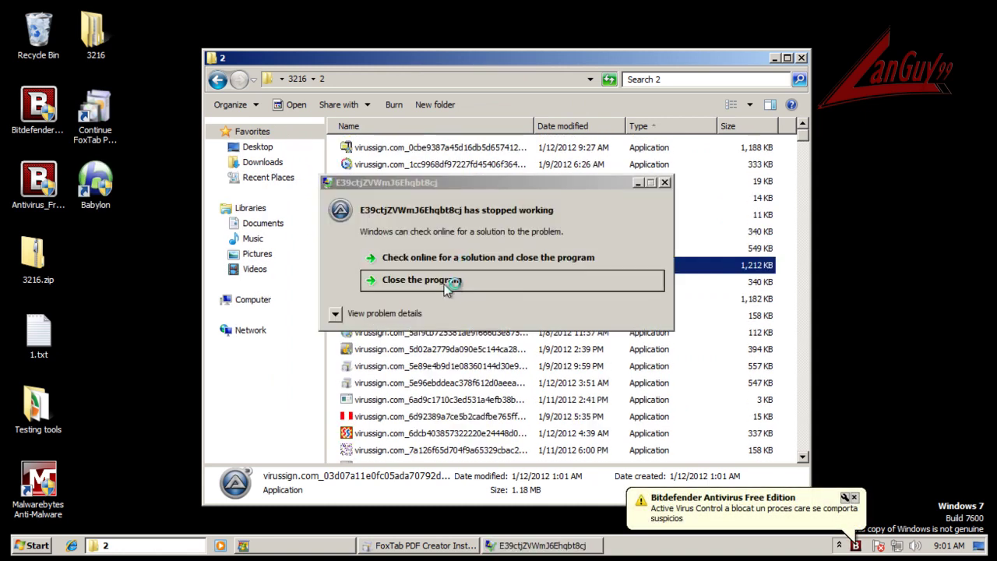
click(448, 282)
Run the 340 KB (10:30 AM) and 158 KB samples, closing the crashed AntiVir scanner.
double_click(446, 282)
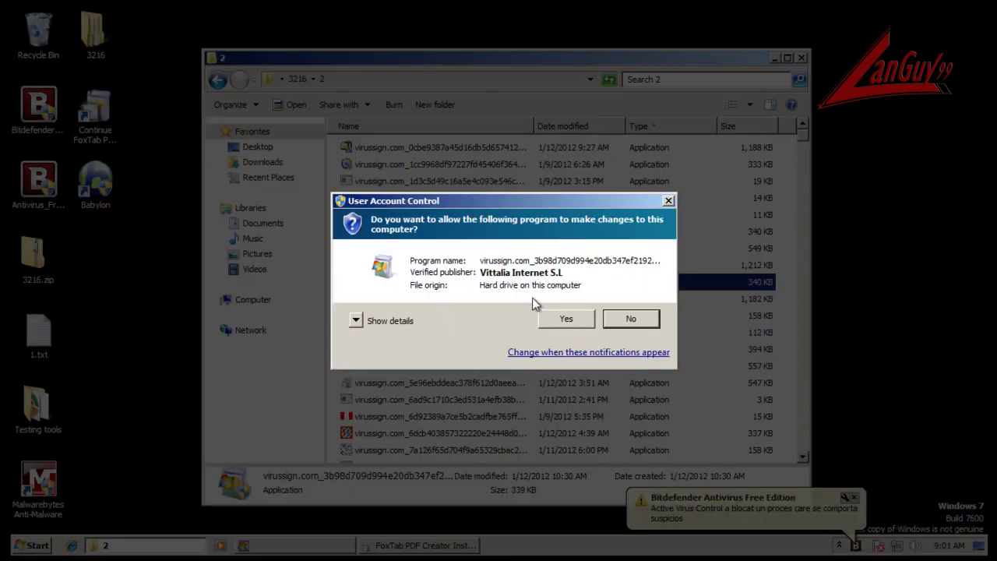
click(562, 320)
click(561, 319)
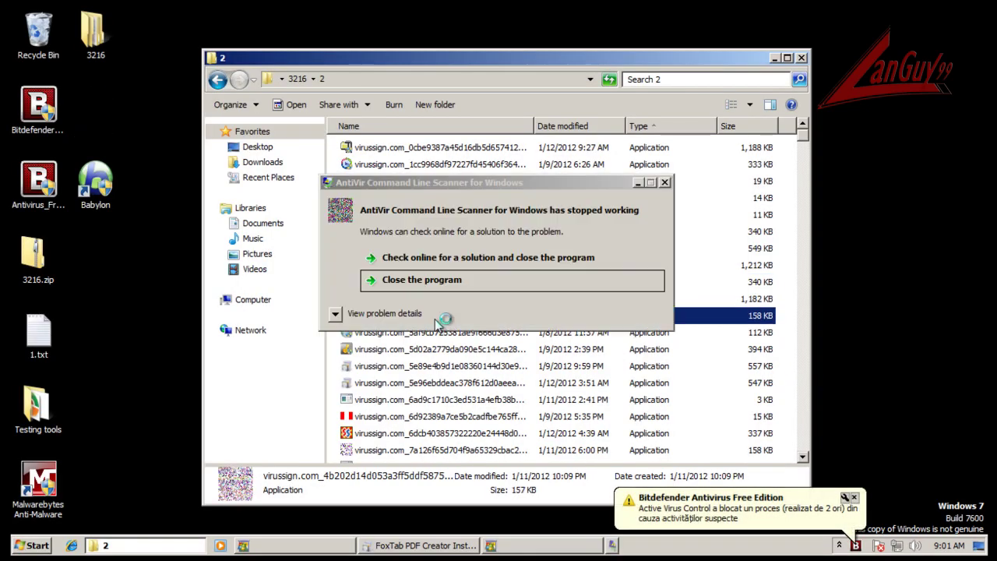
click(470, 282)
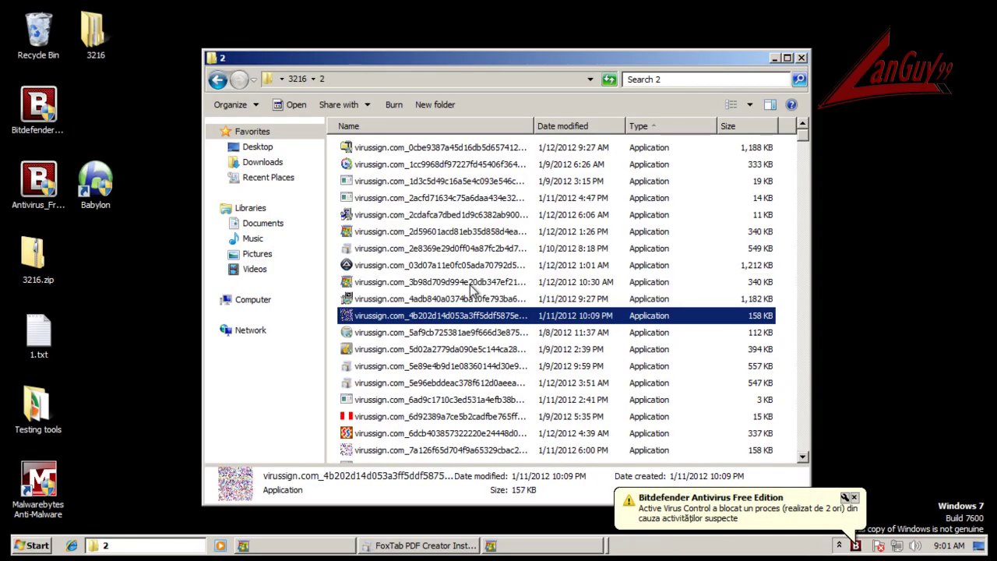
Run the 547 KB sample, quit the FoxTab FLV Player setup, and close the popped-up browser.
double_click(476, 383)
click(538, 290)
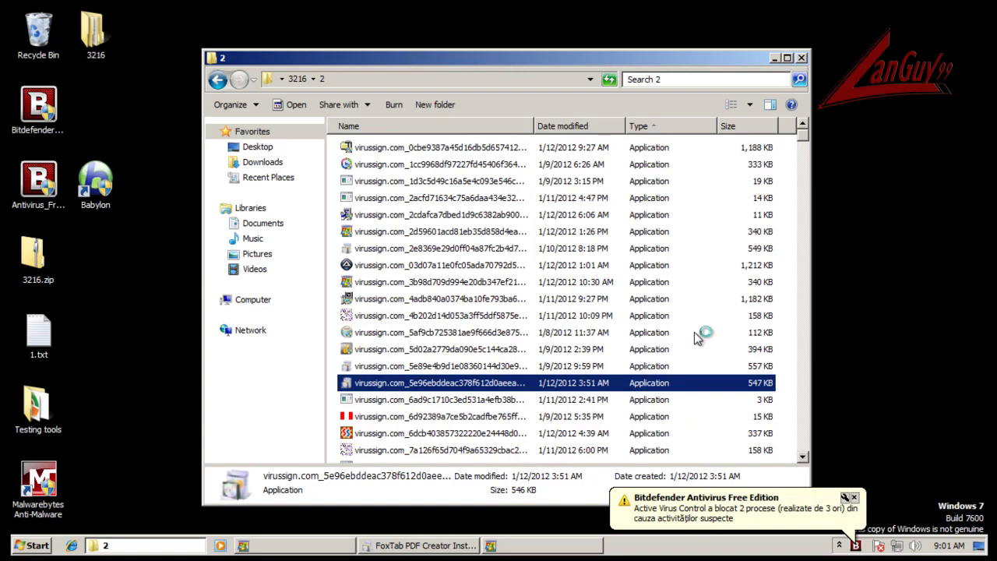
click(711, 119)
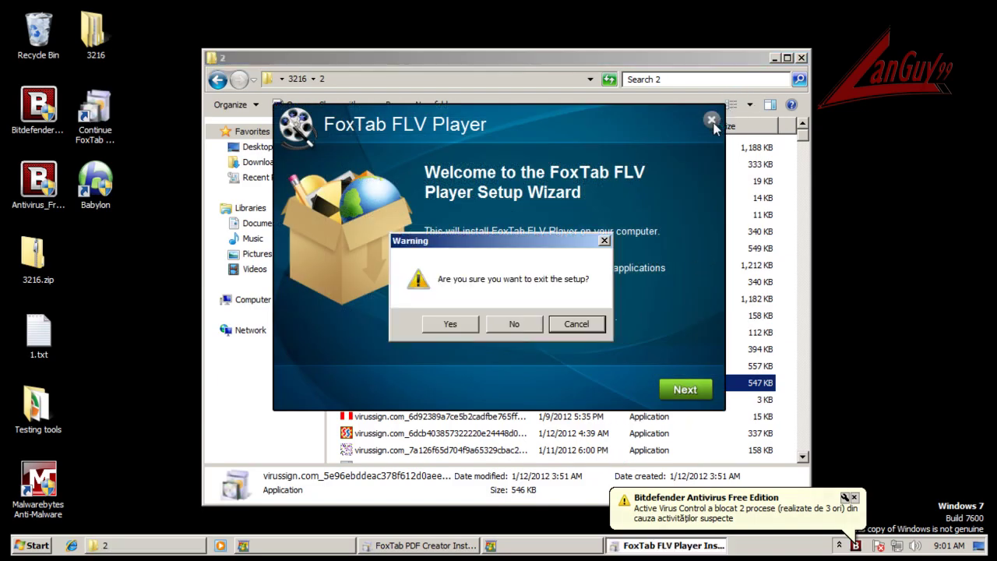
click(466, 322)
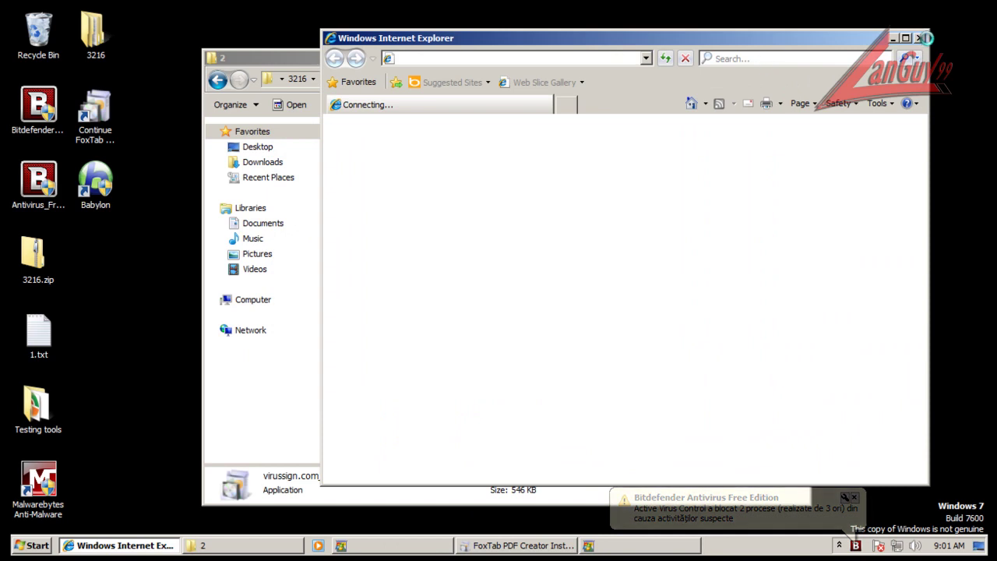
click(920, 38)
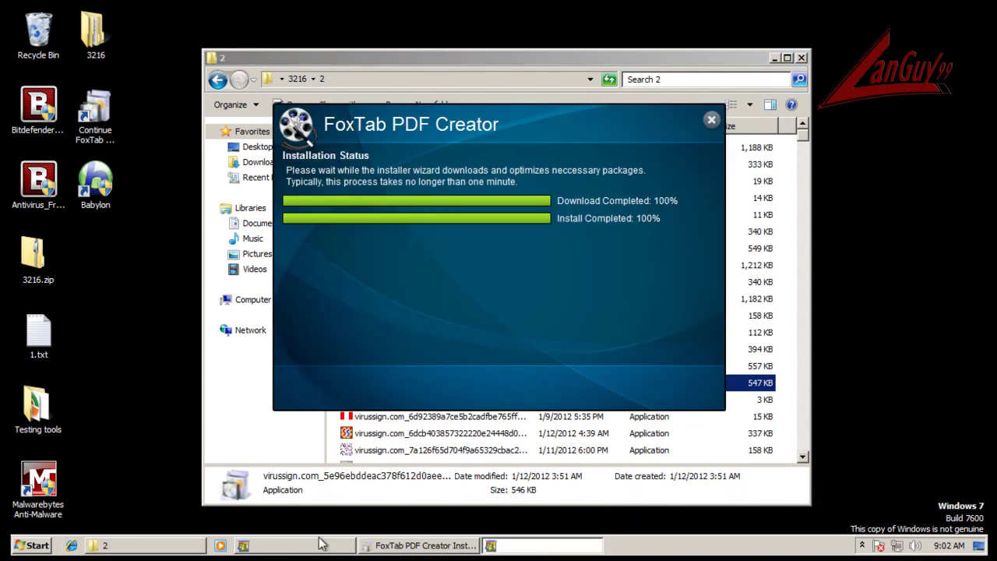
Run the 337 KB, 1,182 KB and 112 KB samples, closing the Zylom crash and integrity error.
double_click(446, 433)
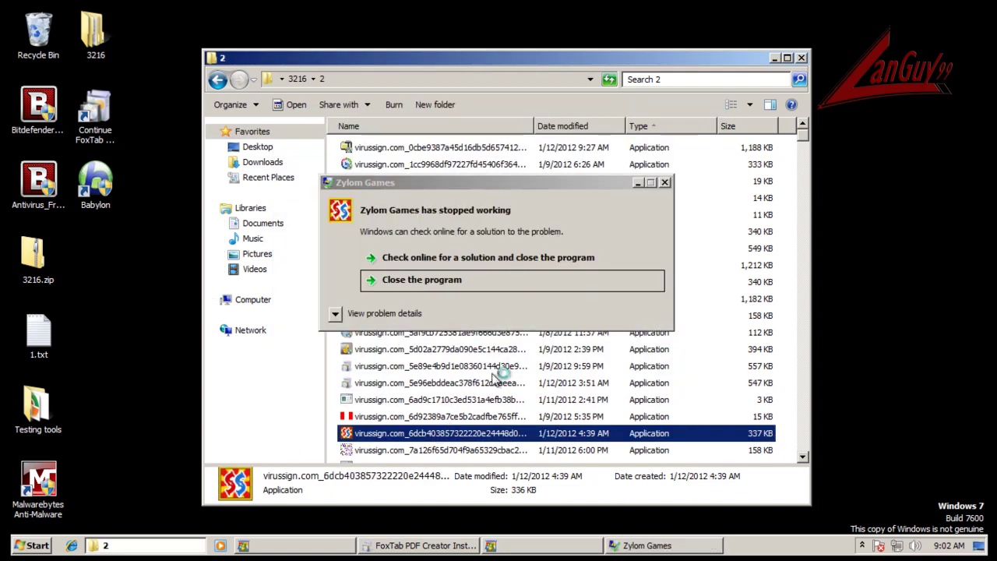
click(456, 287)
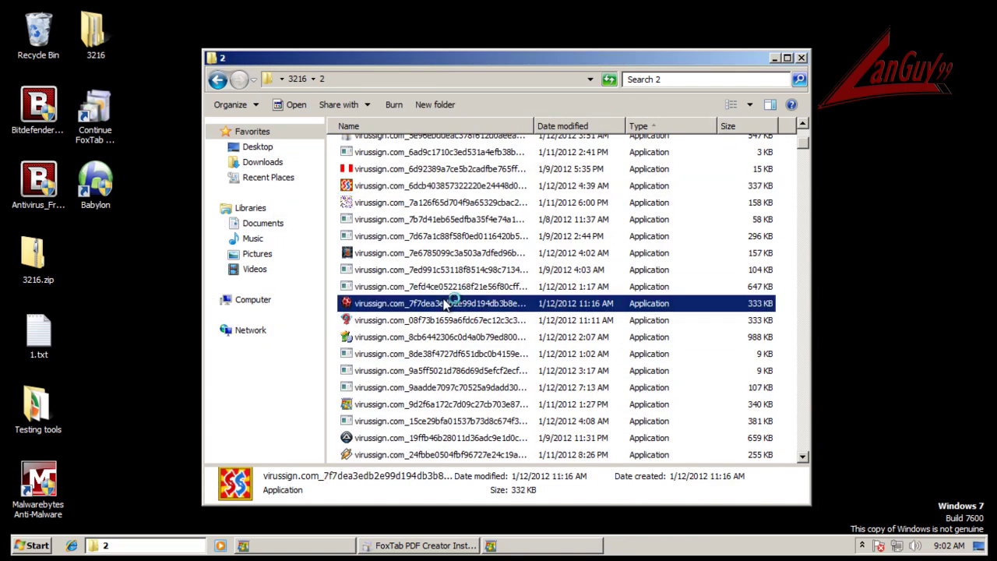
double_click(444, 299)
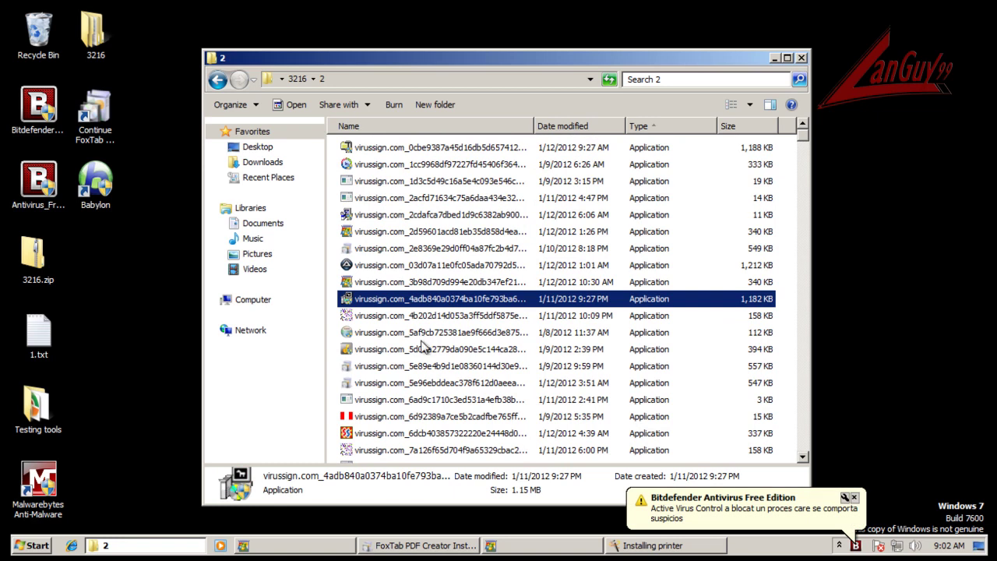
double_click(424, 332)
click(565, 323)
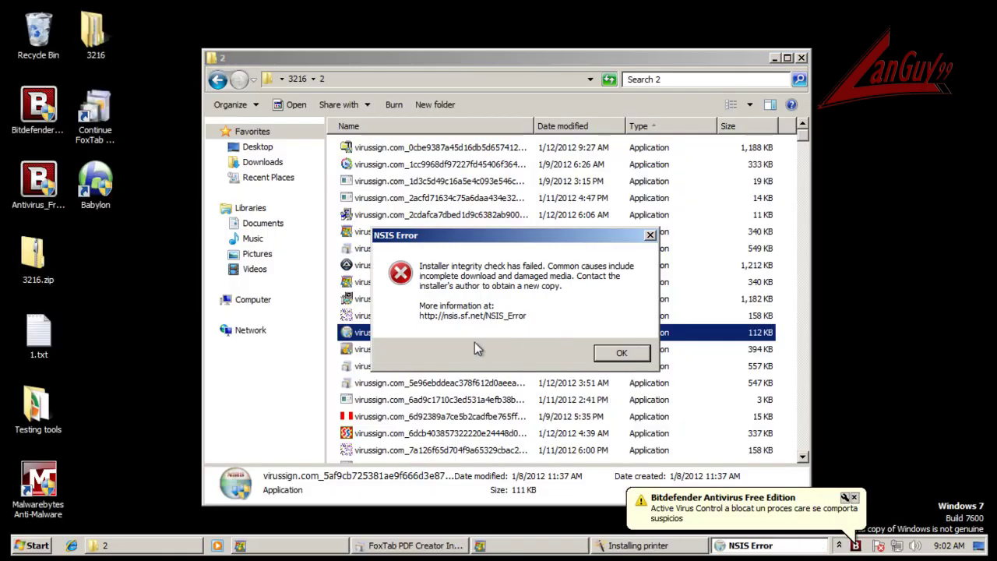
click(613, 357)
Run the 557 KB sample, quit the FoxTab Music Converter setup, and close its uninstall page.
double_click(431, 367)
click(559, 289)
click(711, 120)
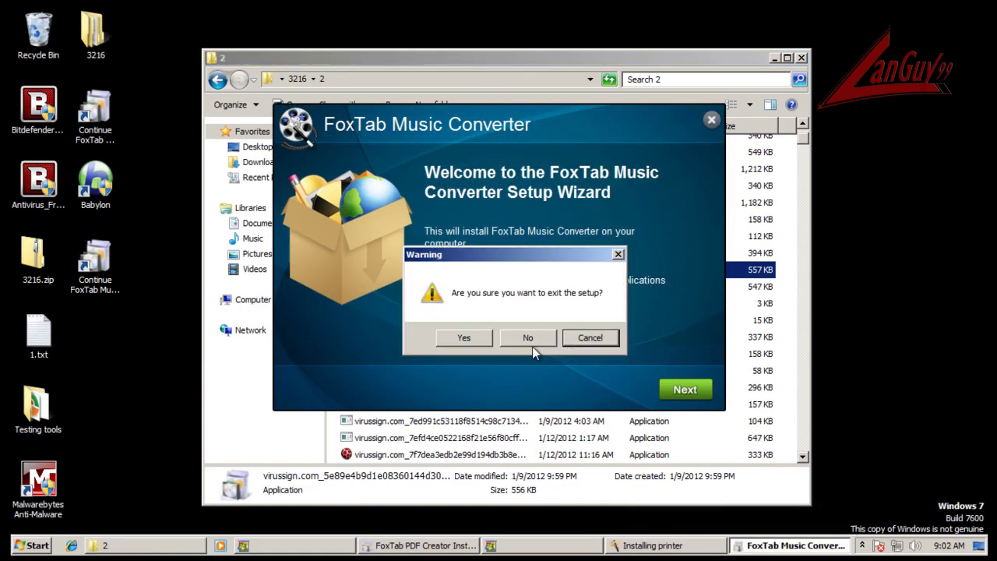
click(469, 340)
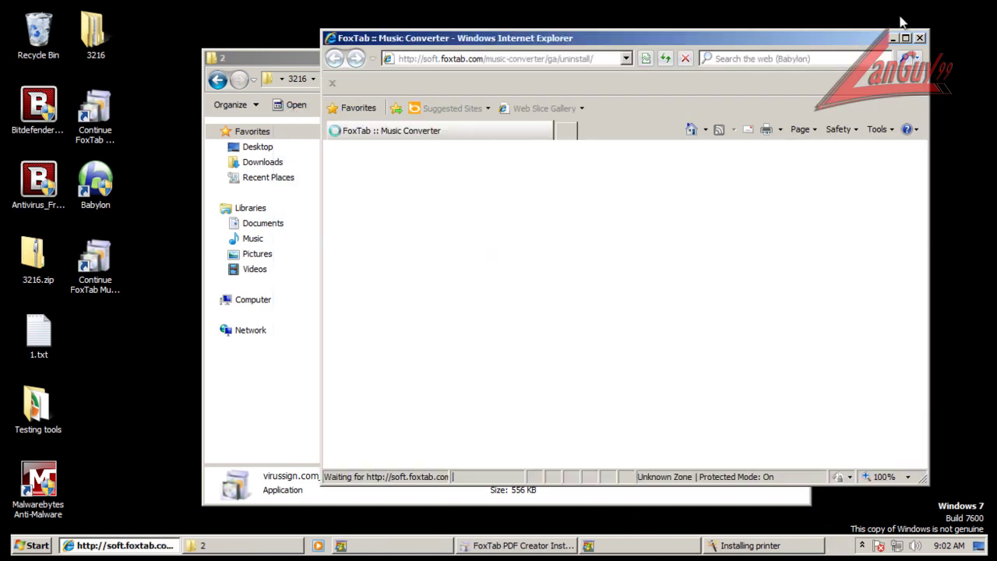
click(919, 37)
Run the 296 KB and 157 KB samples, dismissing the invalid-application error.
scroll(421, 342, down, 1)
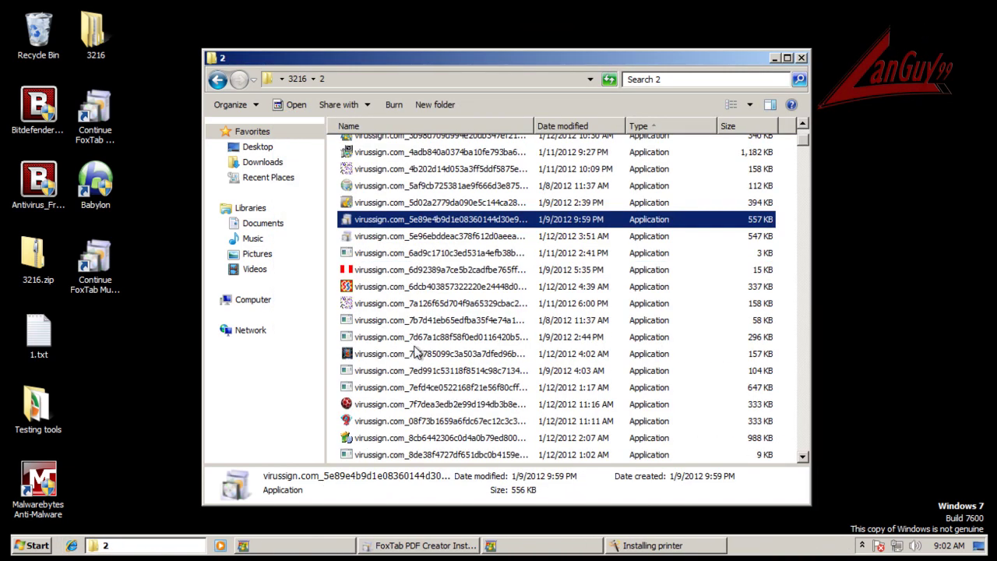
click(419, 339)
double_click(418, 340)
click(728, 285)
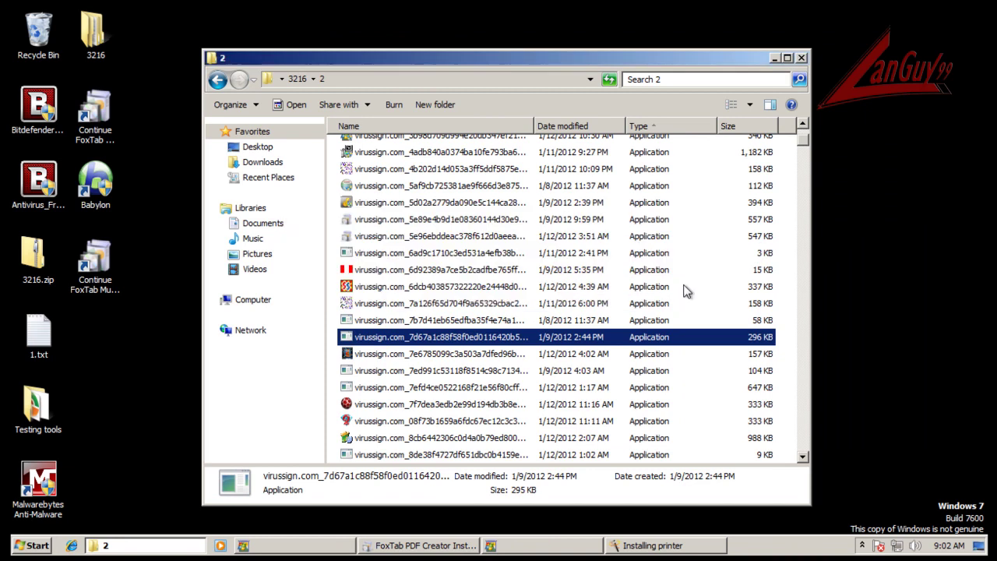
double_click(411, 356)
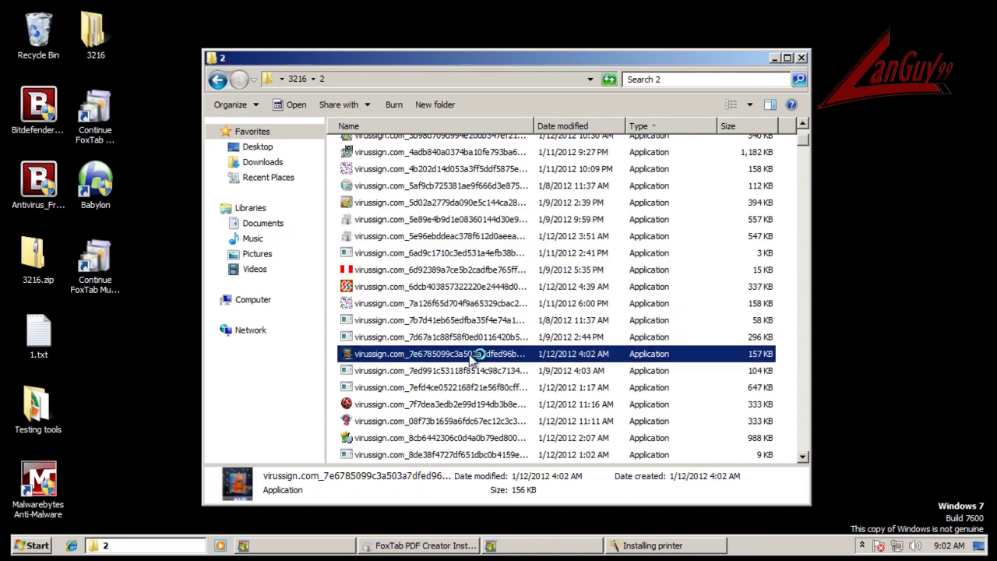
scroll(503, 352, down, 4)
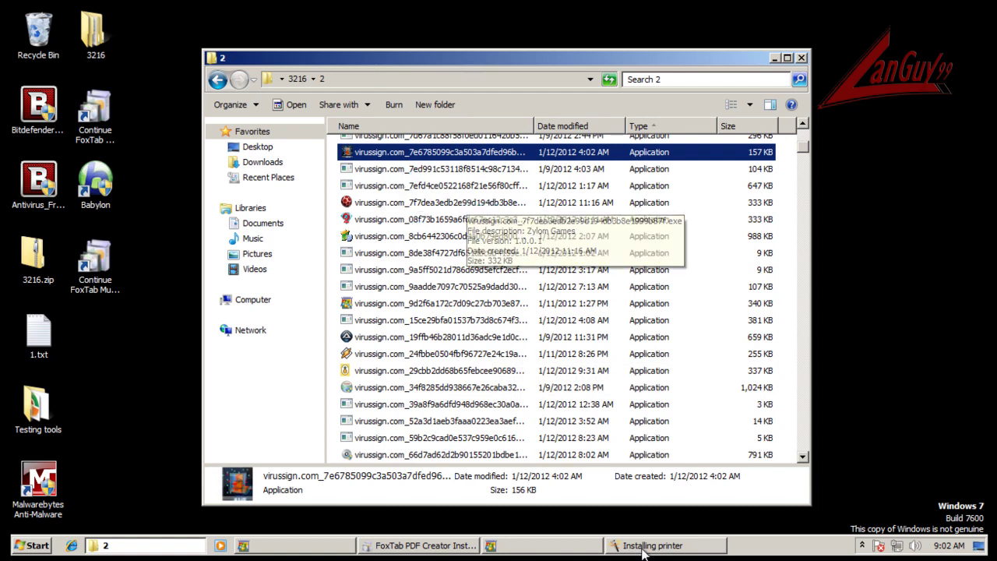
Dismiss the printer installation error and advance FoxTab PDF Creator to Installation Completed.
click(564, 324)
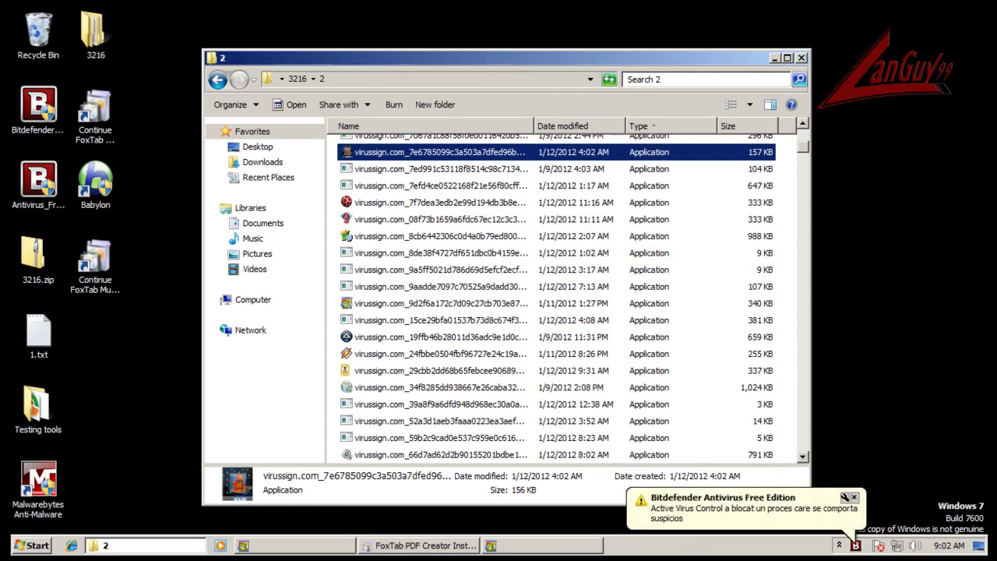
click(424, 545)
click(705, 388)
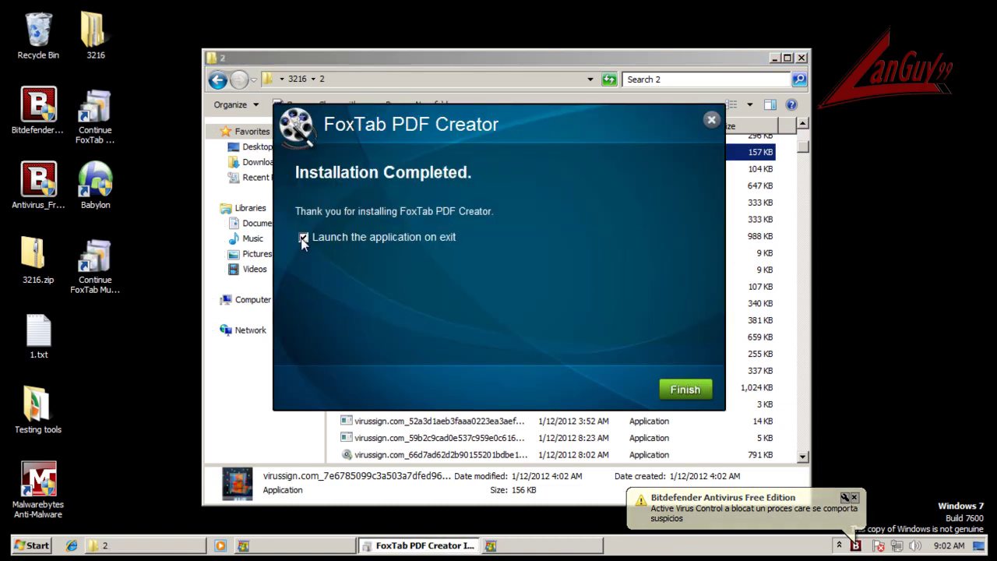
Finish the FoxTab installer without launching the app and close its welcome page.
click(304, 237)
click(686, 389)
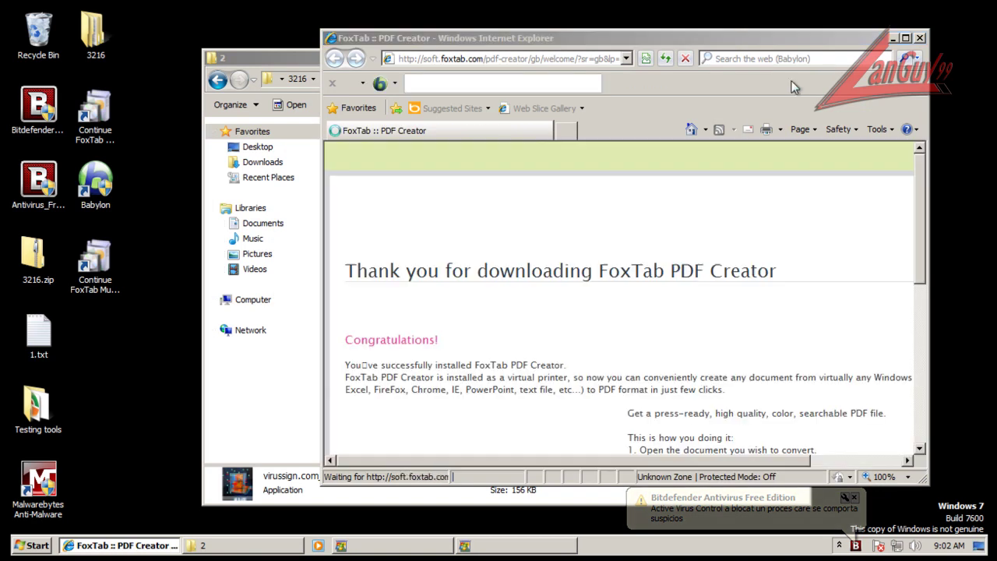
click(920, 37)
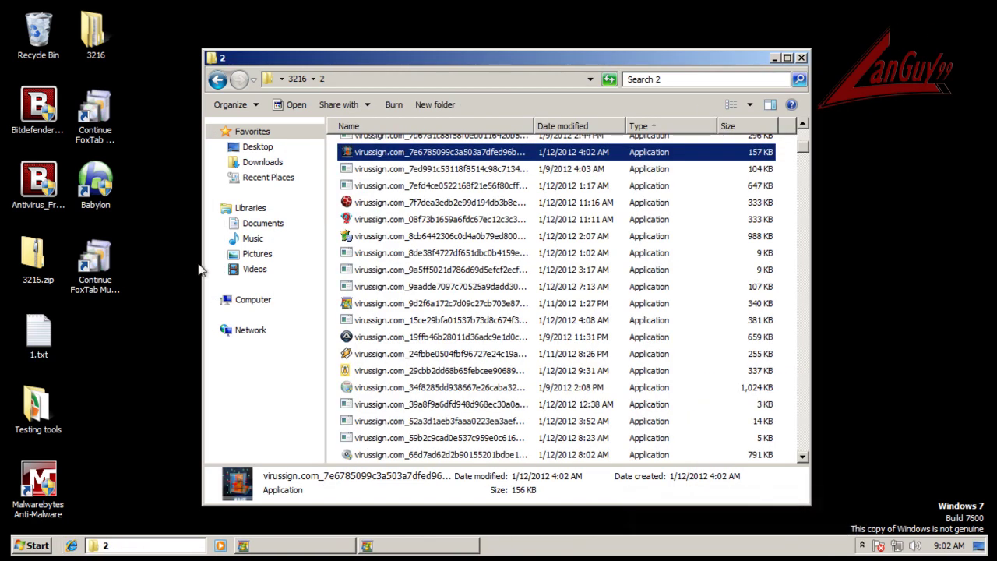
Run the 381 KB, 1,024 KB, 3 KB and 14 KB samples, dismissing each error.
double_click(427, 321)
click(682, 286)
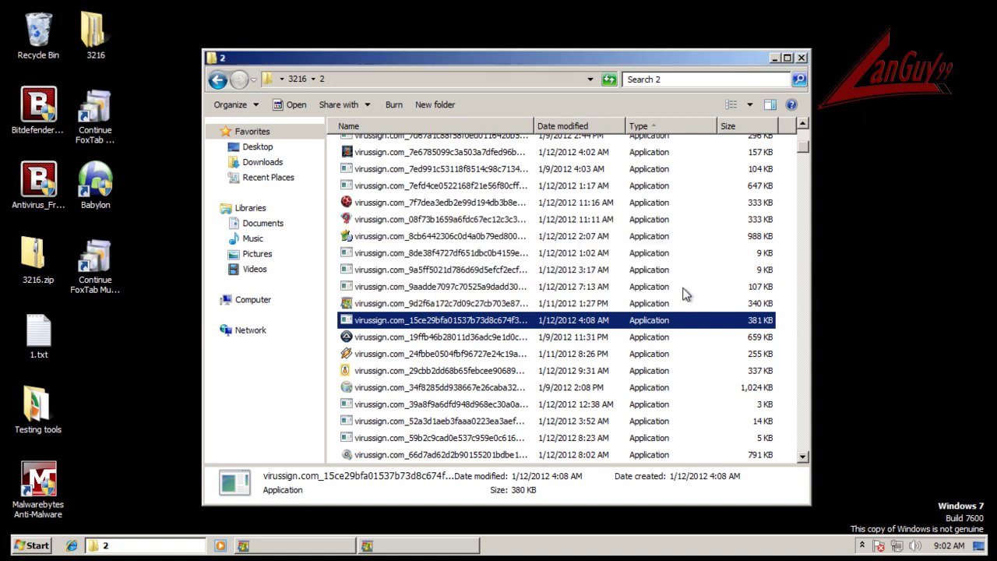
double_click(421, 387)
click(586, 317)
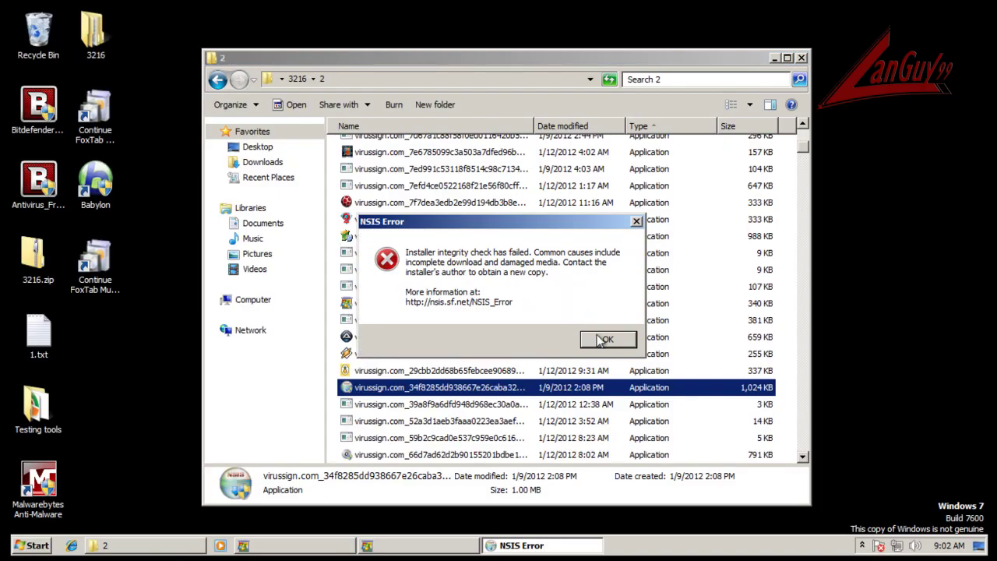
click(607, 342)
double_click(491, 405)
click(676, 286)
double_click(413, 421)
click(678, 288)
Run the 5 KB and 121 KB samples, clearing their errors including the nashy.exe access failure.
scroll(683, 290, down, 3)
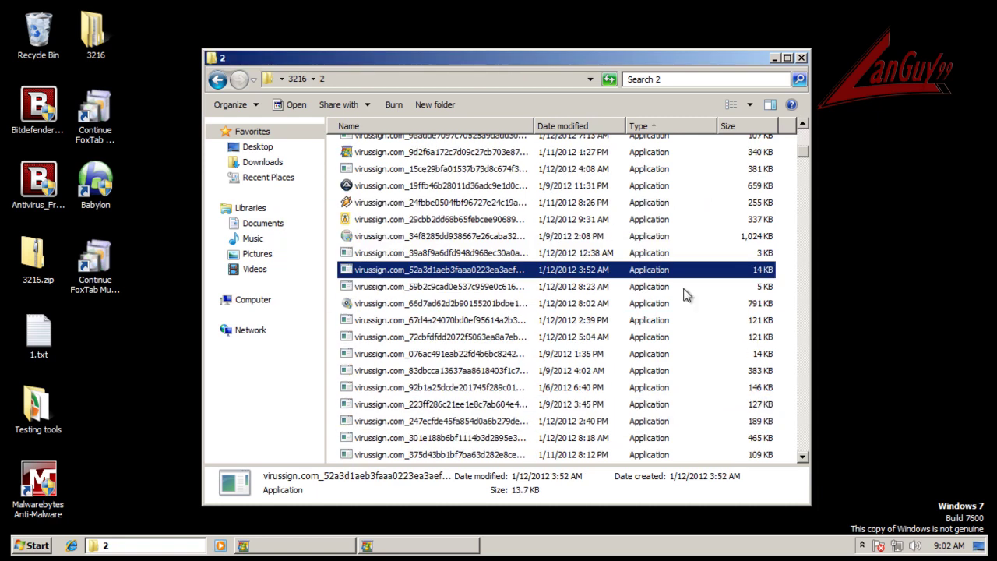
double_click(484, 293)
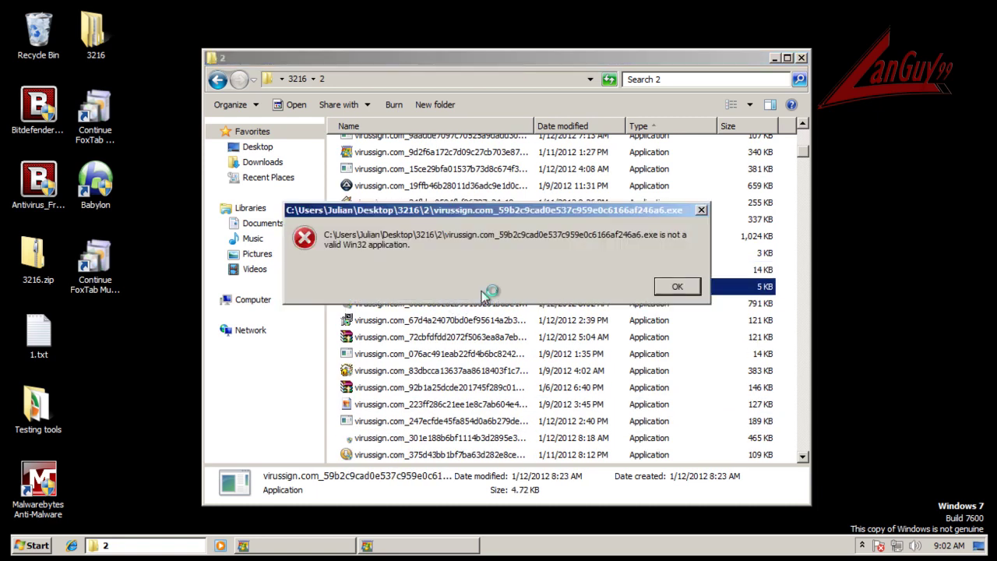
click(674, 288)
click(411, 318)
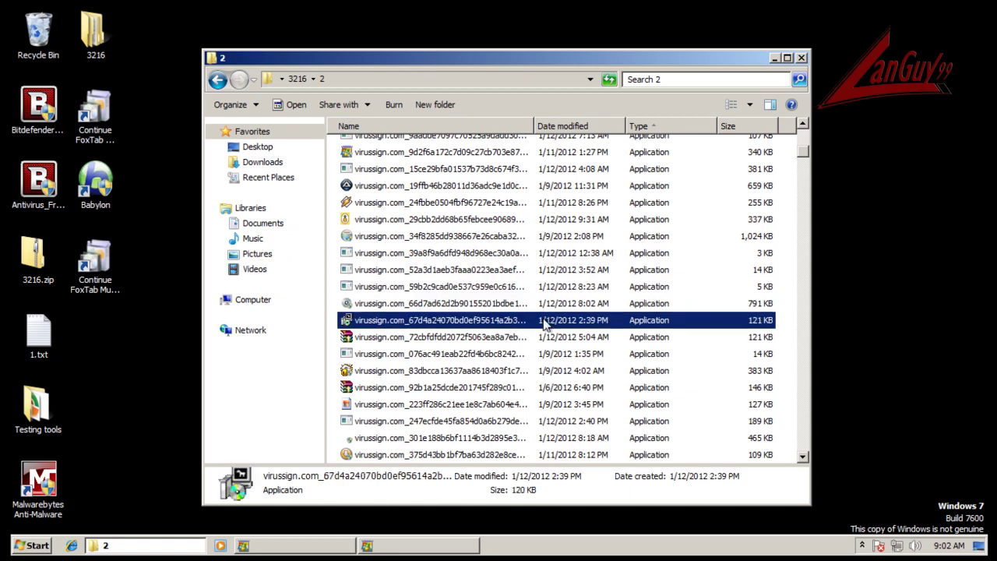
double_click(481, 340)
click(576, 290)
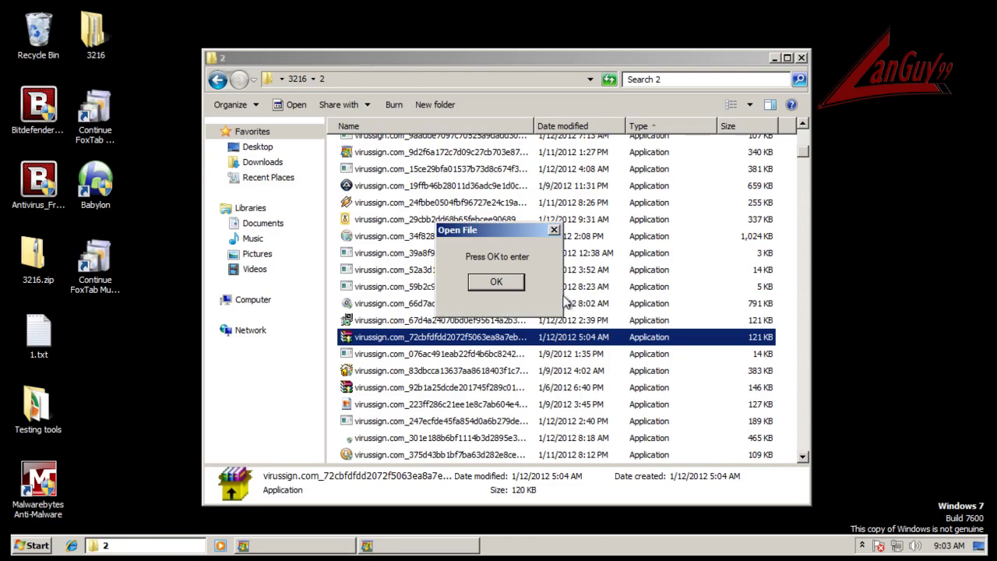
click(491, 283)
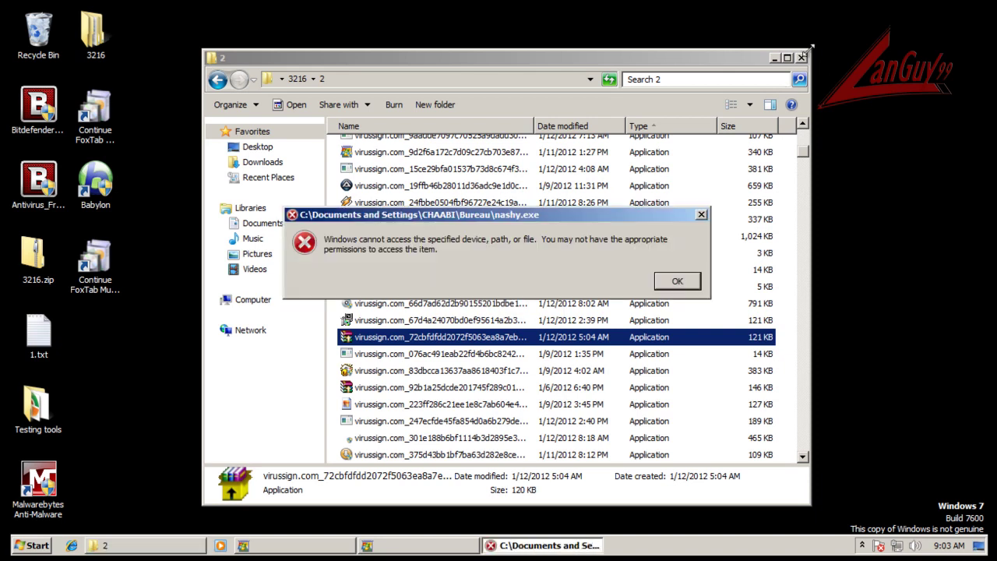
click(677, 282)
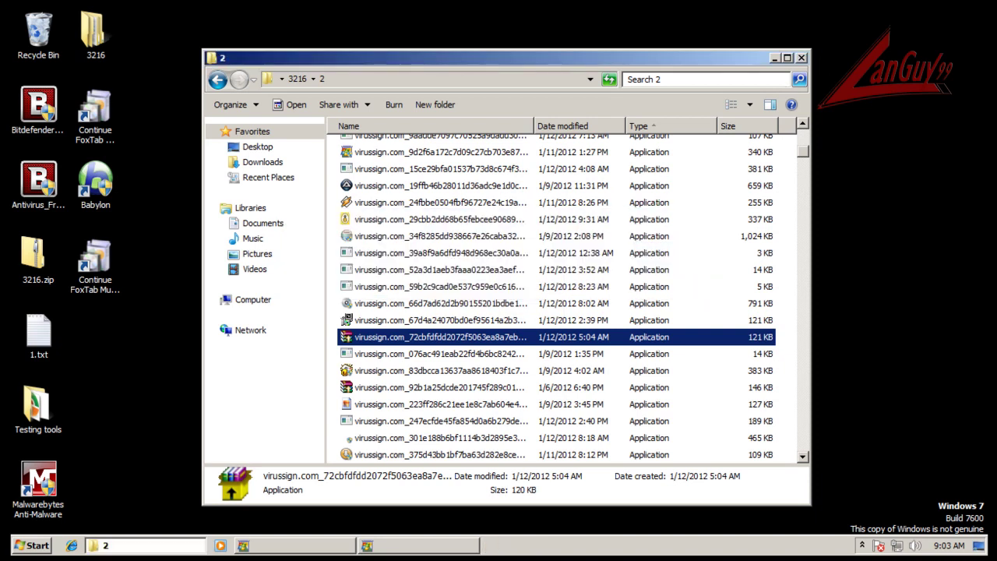
Close the folder 2 window and start deleting the 3216 folder.
click(787, 59)
click(981, 13)
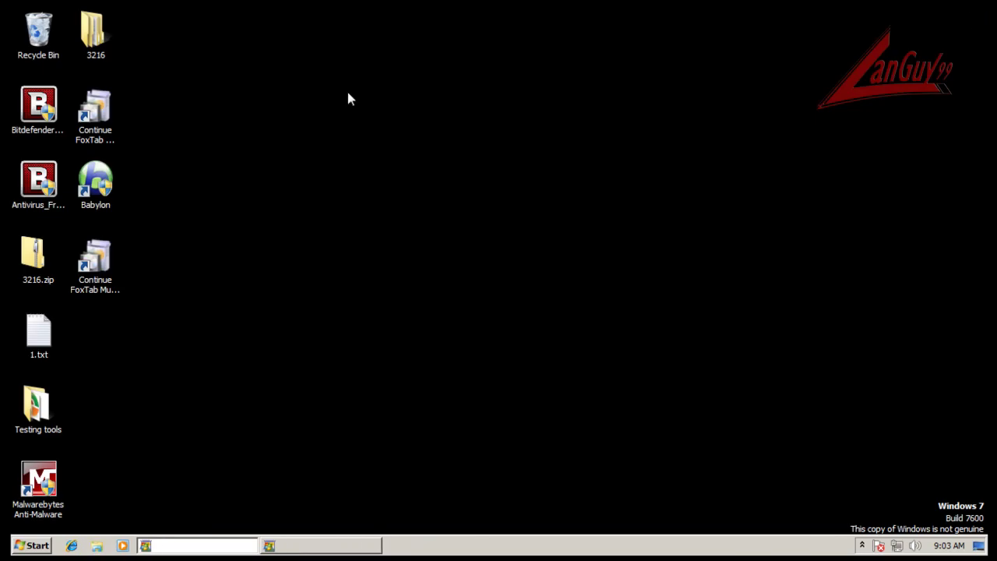
right_click(101, 29)
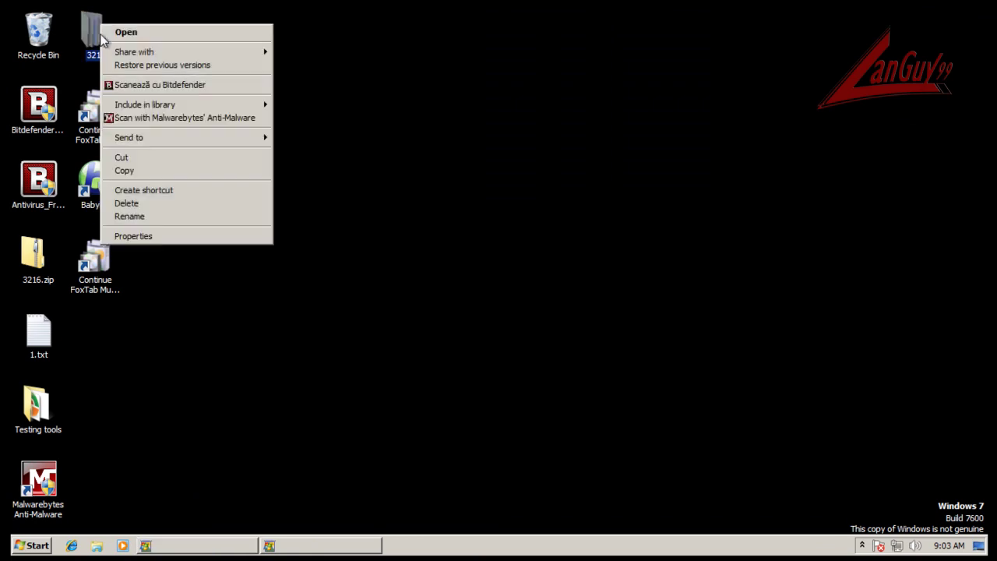
click(156, 204)
Abandon the in-use 3216 deletion and open Bitdefender's Active Virus Control list.
click(585, 327)
click(634, 342)
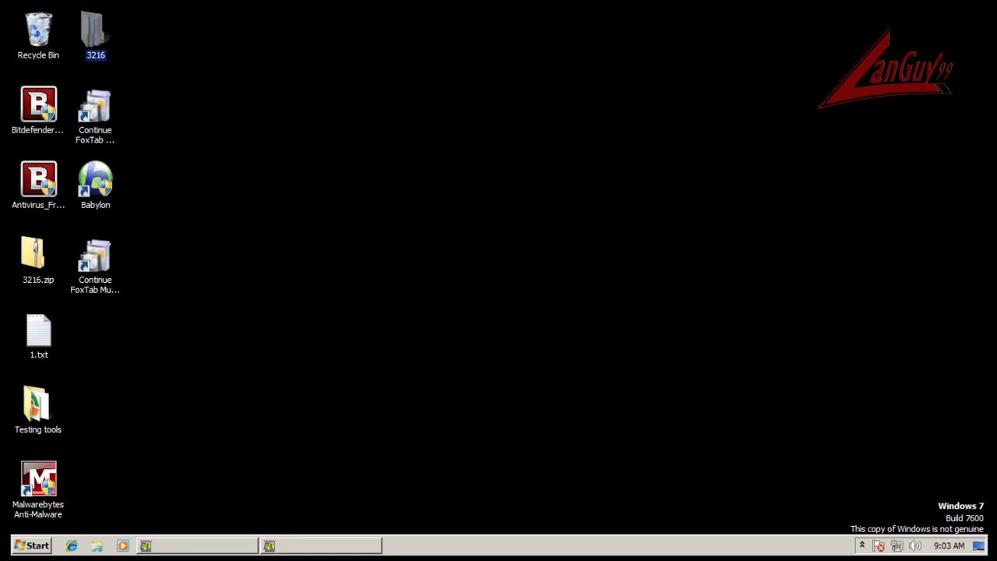
click(862, 546)
click(850, 487)
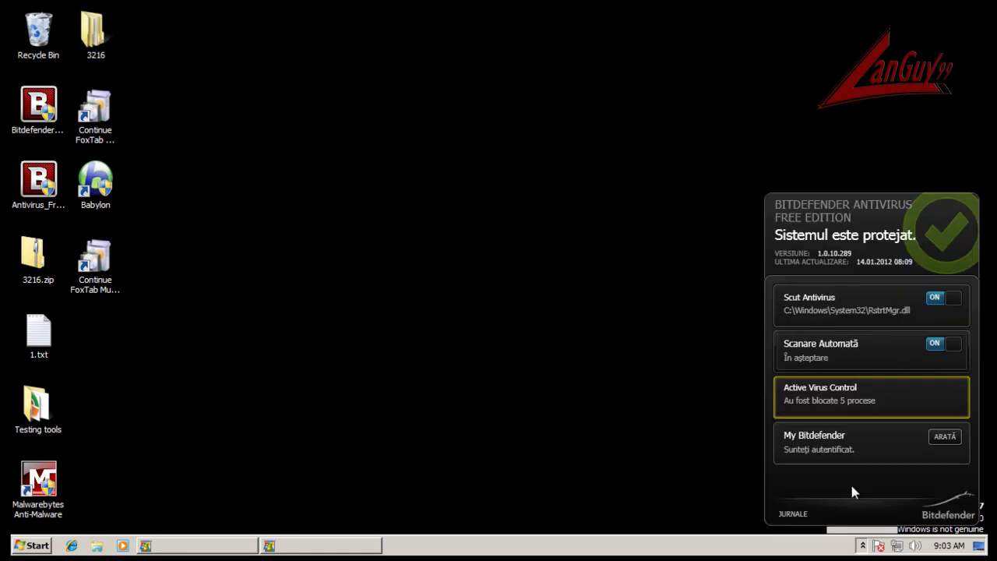
click(853, 403)
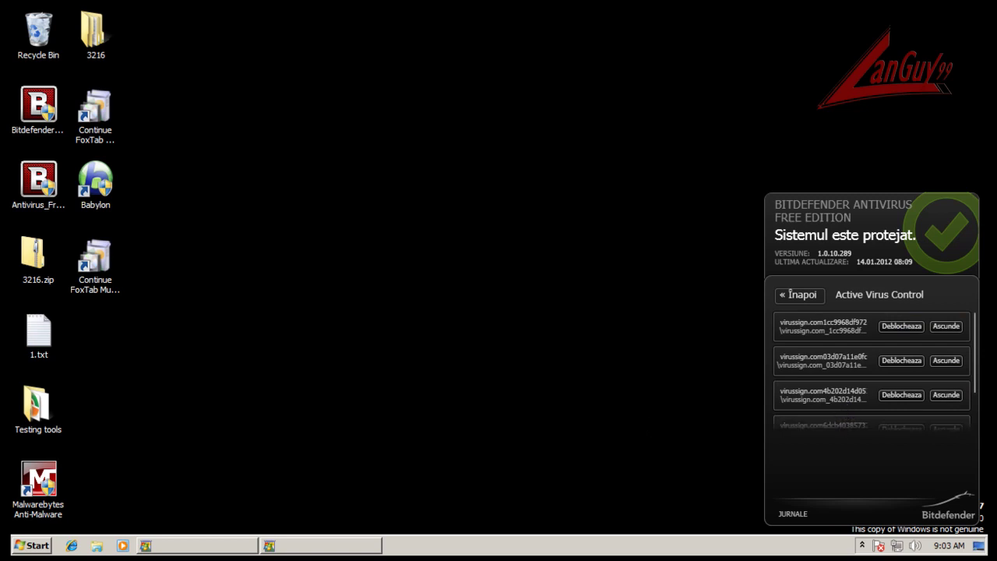
Hide all four blocked process entries, then close the Bitdefender panel.
drag(976, 376, 970, 331)
click(949, 326)
click(946, 326)
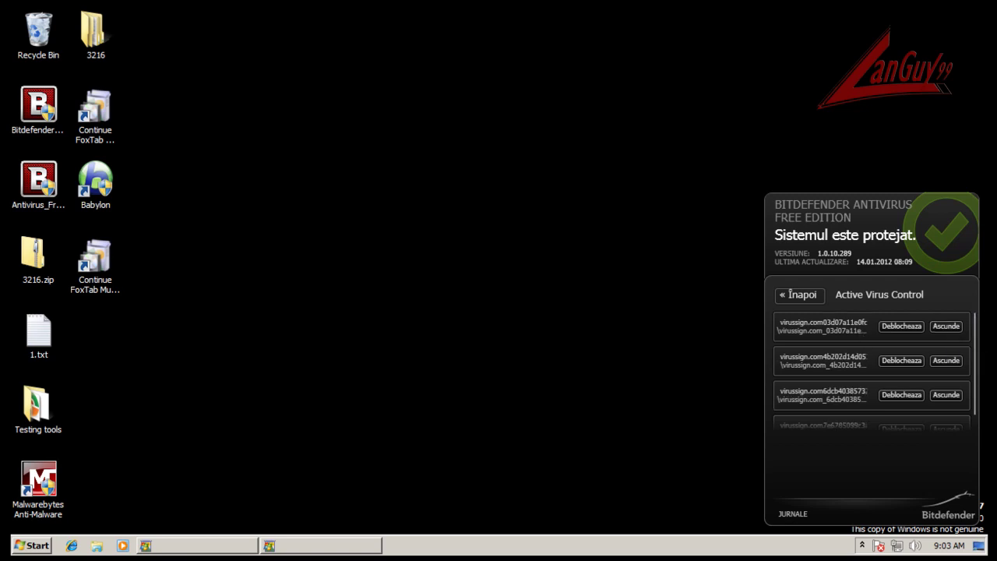
click(945, 327)
click(943, 326)
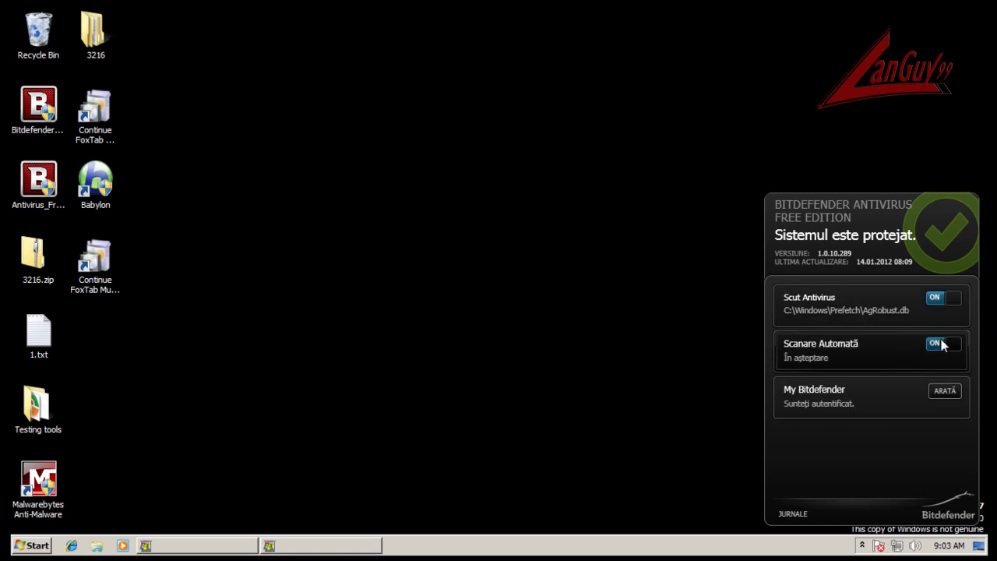
click(862, 545)
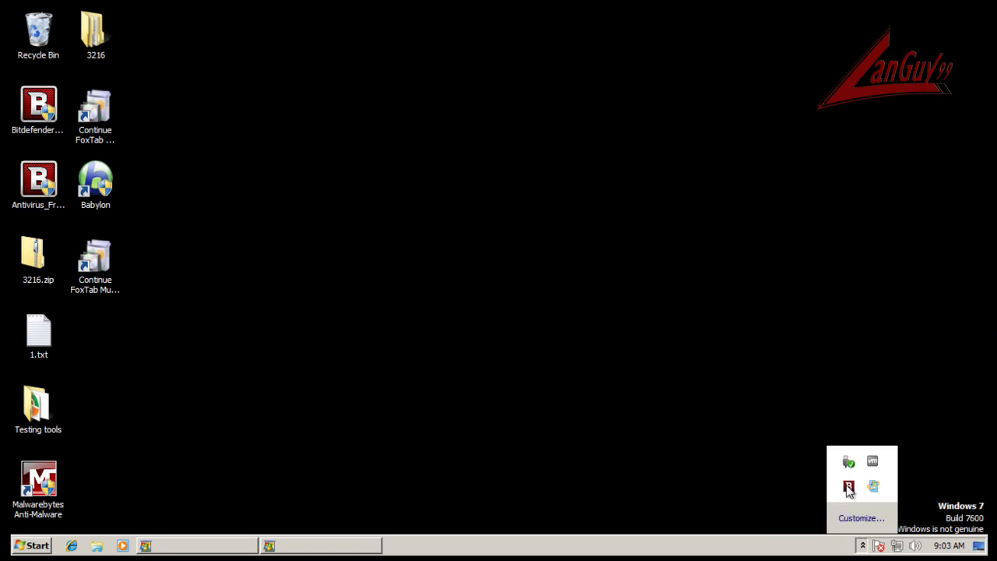
click(848, 487)
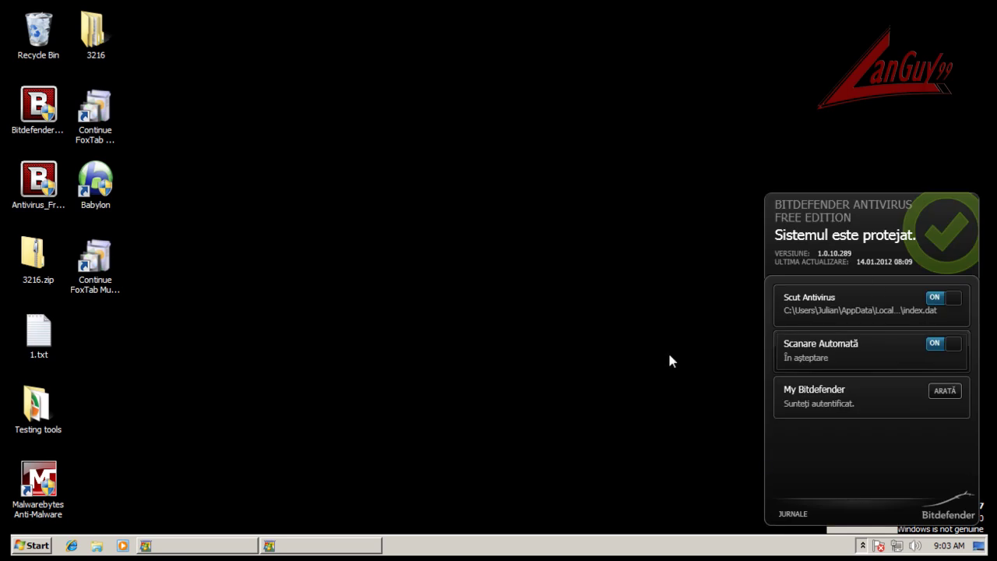
click(863, 546)
click(862, 546)
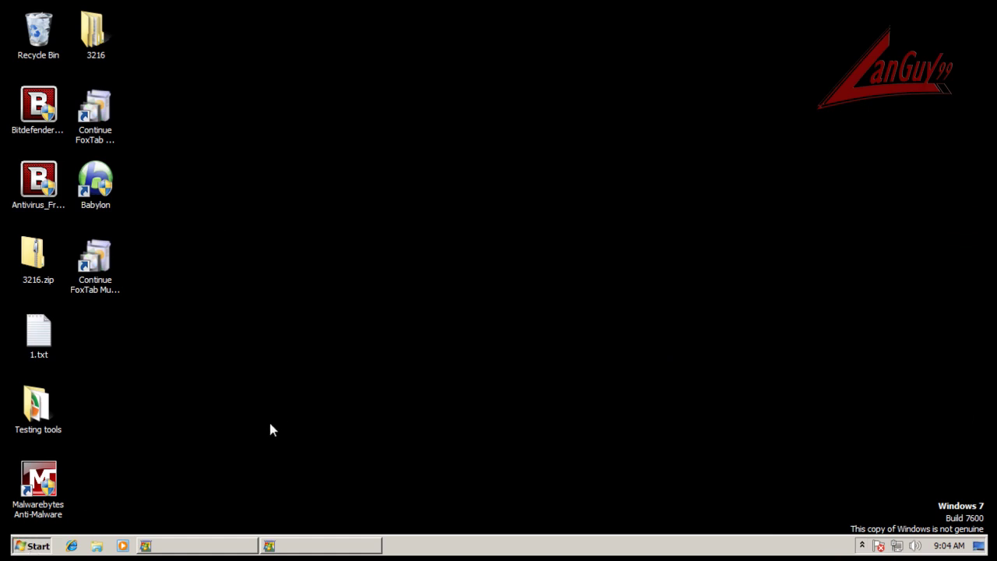
Open Computer as a restored window and select Local Disk (C:), 30.7 GB free of 39.9 GB.
key(super)
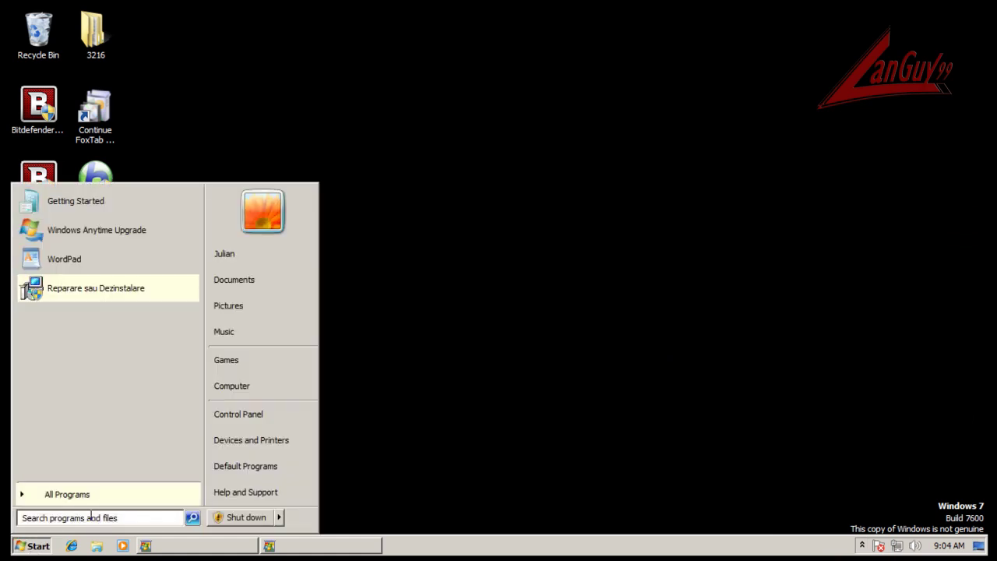
click(309, 388)
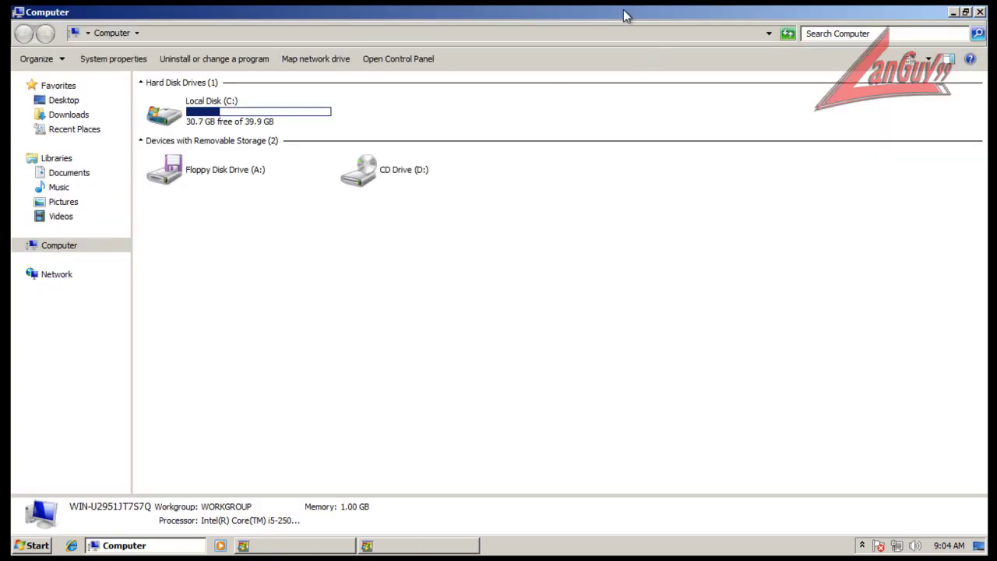
drag(626, 15, 454, 50)
right_click(479, 137)
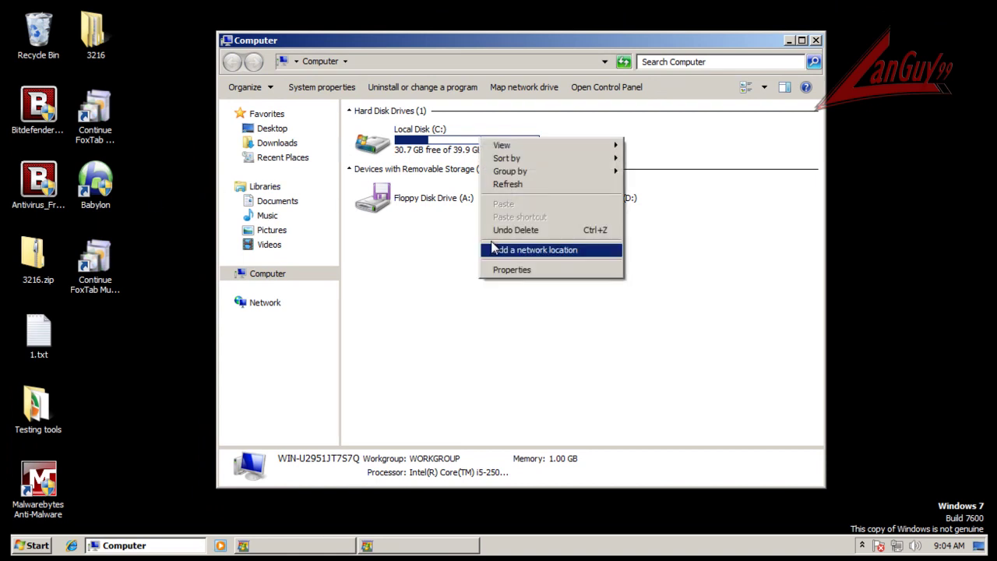
click(416, 155)
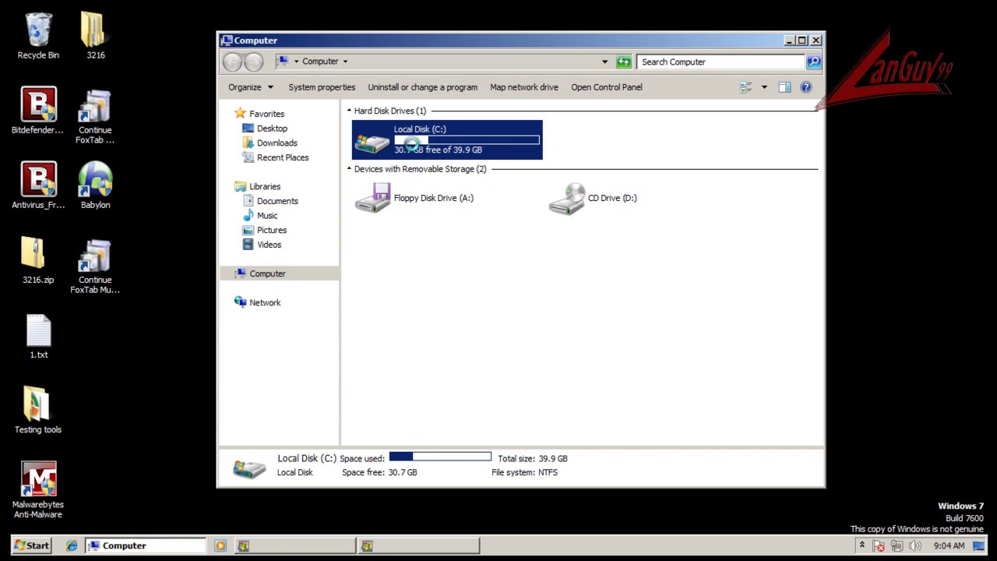
right_click(412, 148)
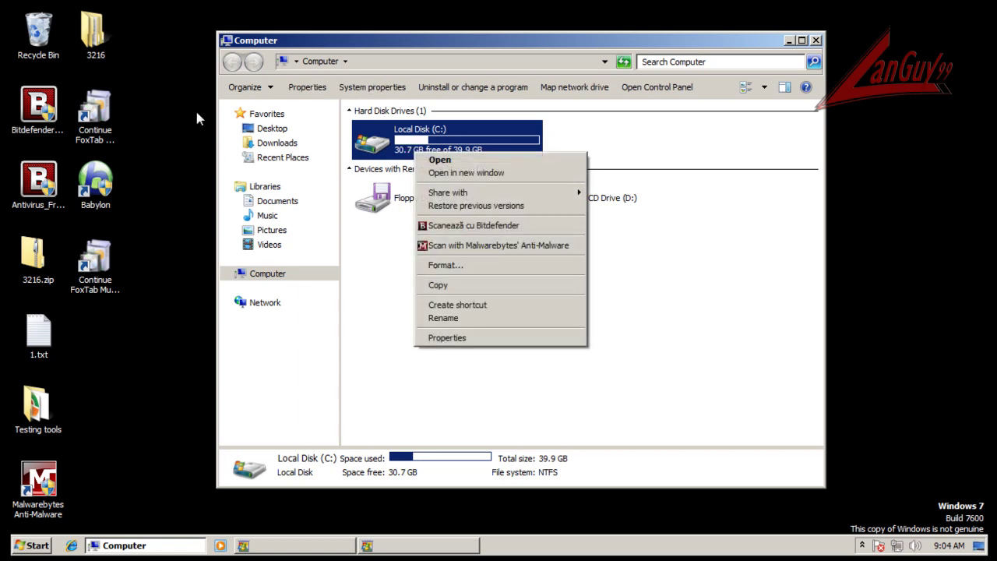
click(623, 386)
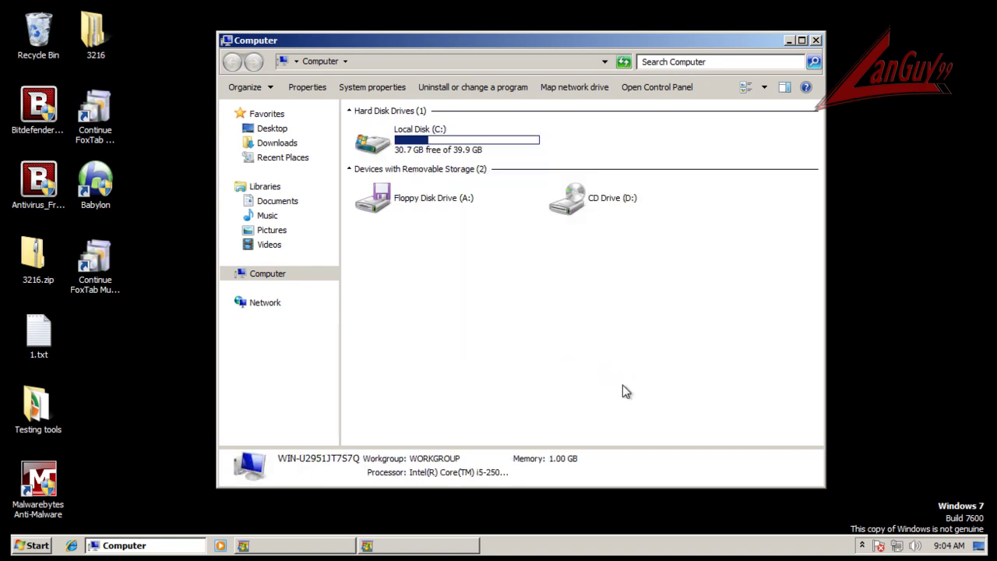
Launch KillSwitch.exe from Testing tools > CCE to list the 43 running processes.
double_click(37, 410)
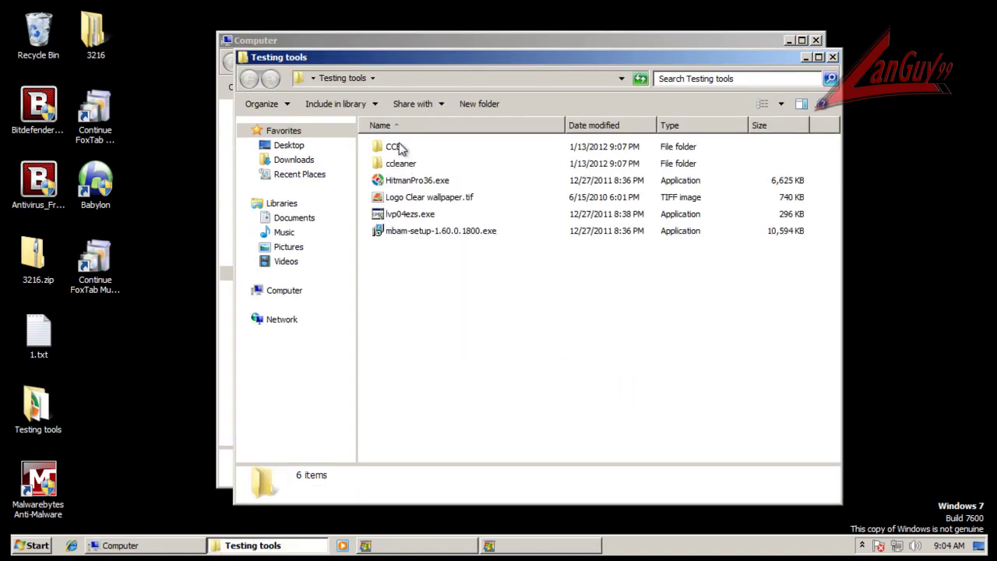
double_click(399, 146)
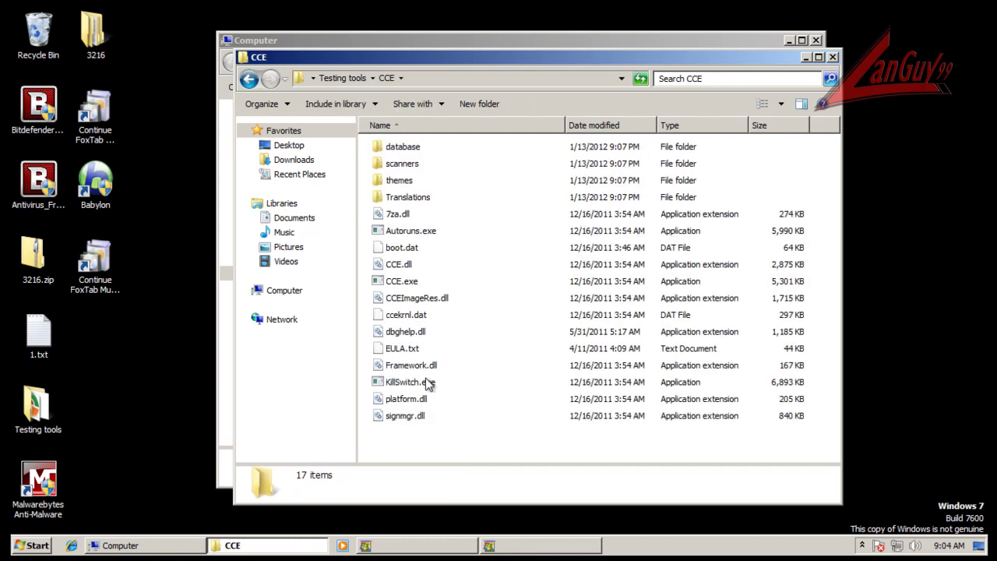
double_click(427, 383)
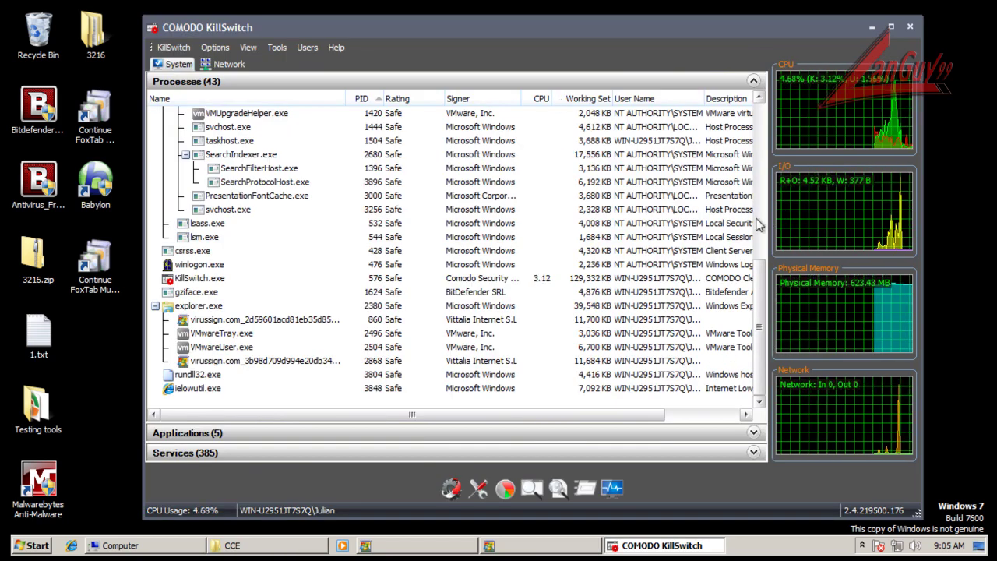
Close the two leftover virussign sample programs, then exit KillSwitch.
drag(759, 327, 760, 171)
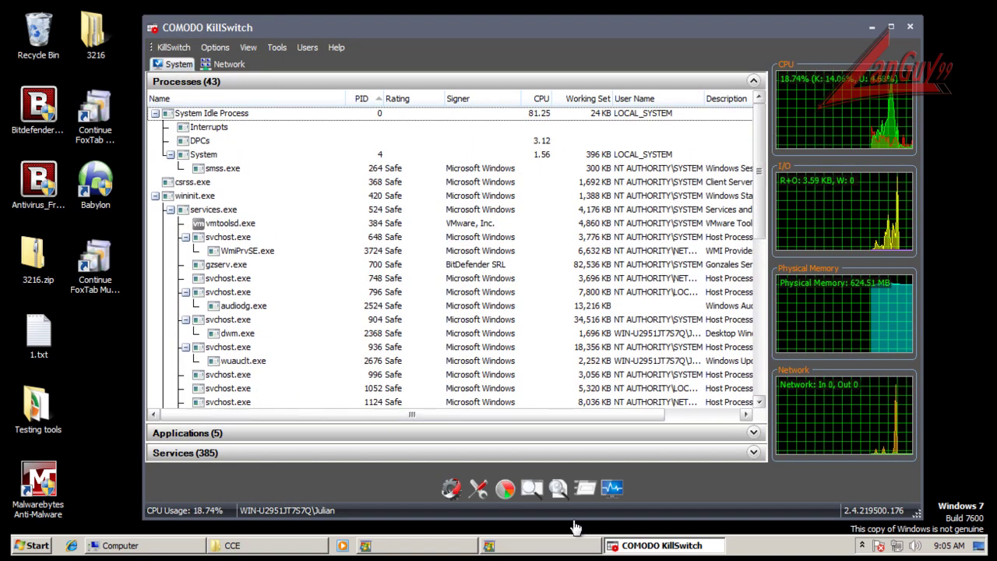
right_click(546, 553)
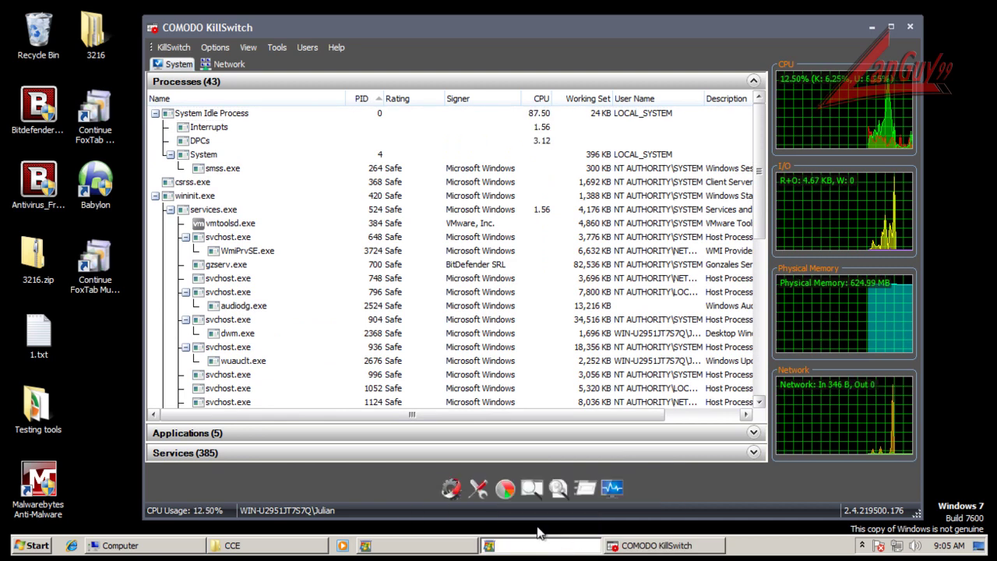
click(537, 525)
right_click(448, 549)
click(448, 525)
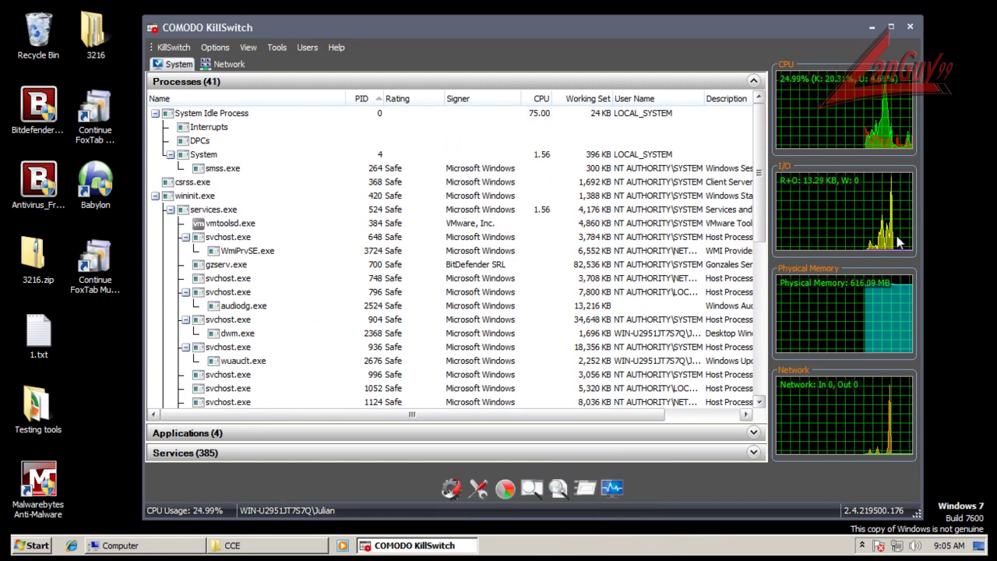
drag(760, 168, 761, 322)
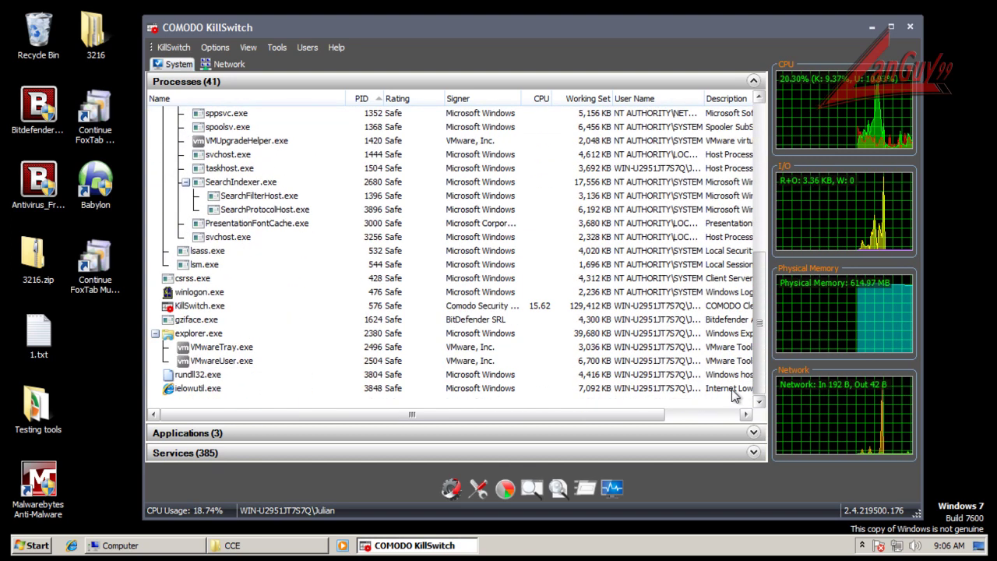
click(909, 27)
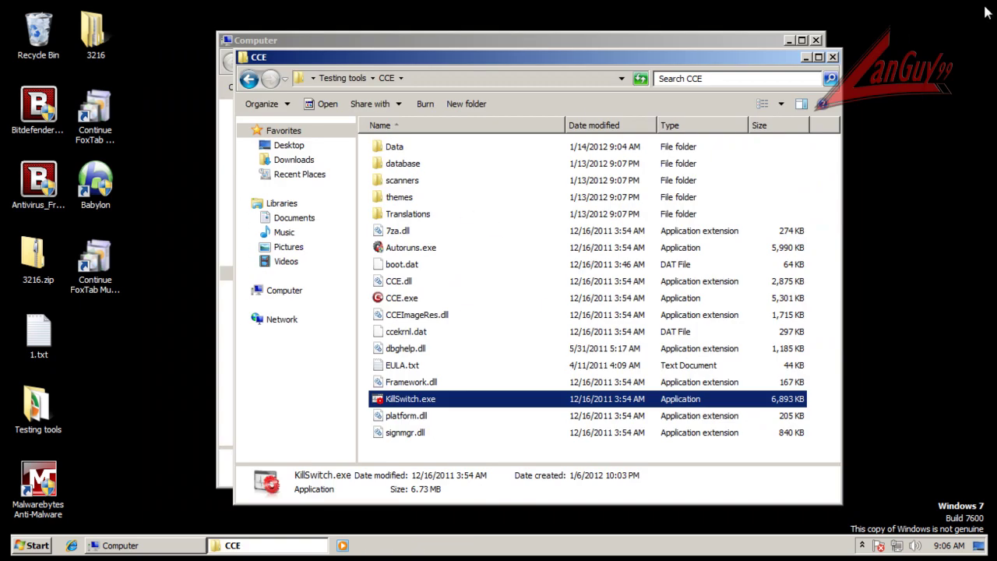
Close the CCE folder and scan Local Disk (C:) with Bitdefender, confirming one on-demand scan.
click(832, 57)
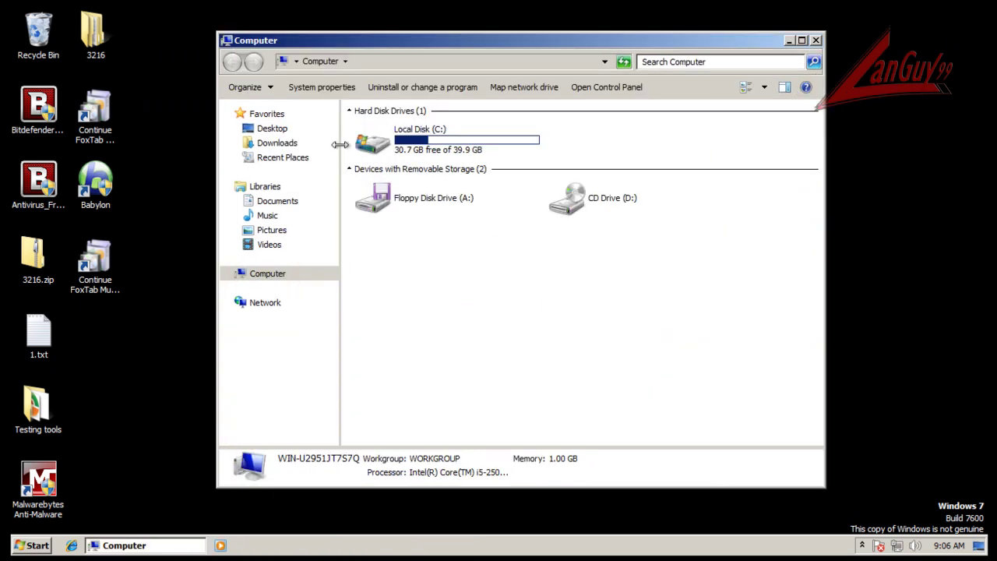
right_click(367, 149)
click(427, 222)
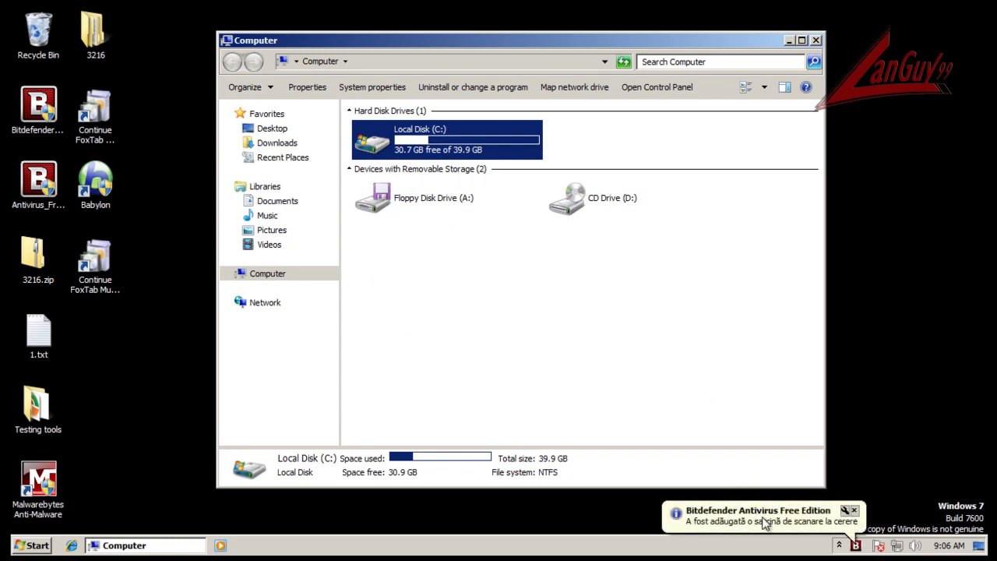
click(764, 524)
click(862, 546)
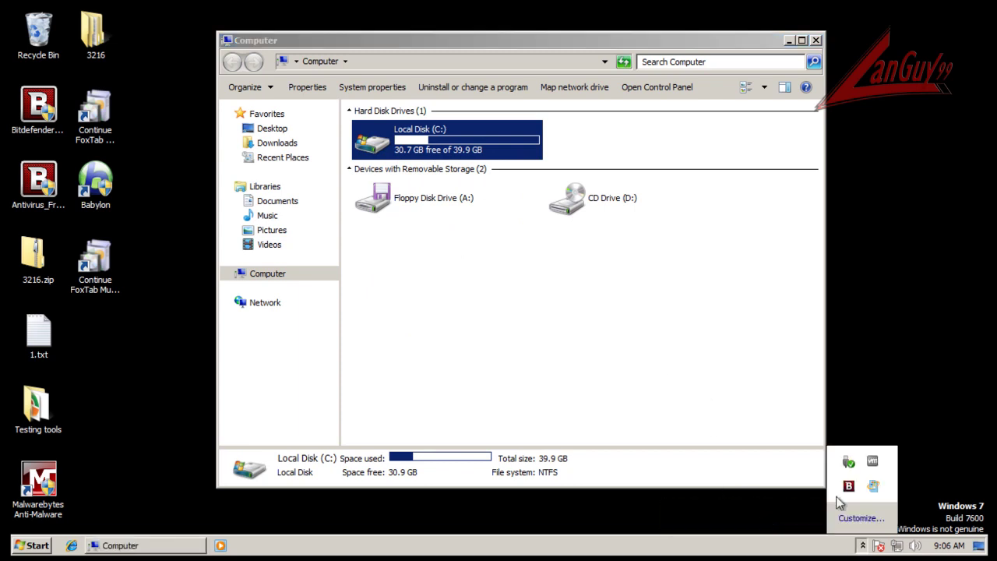
click(850, 486)
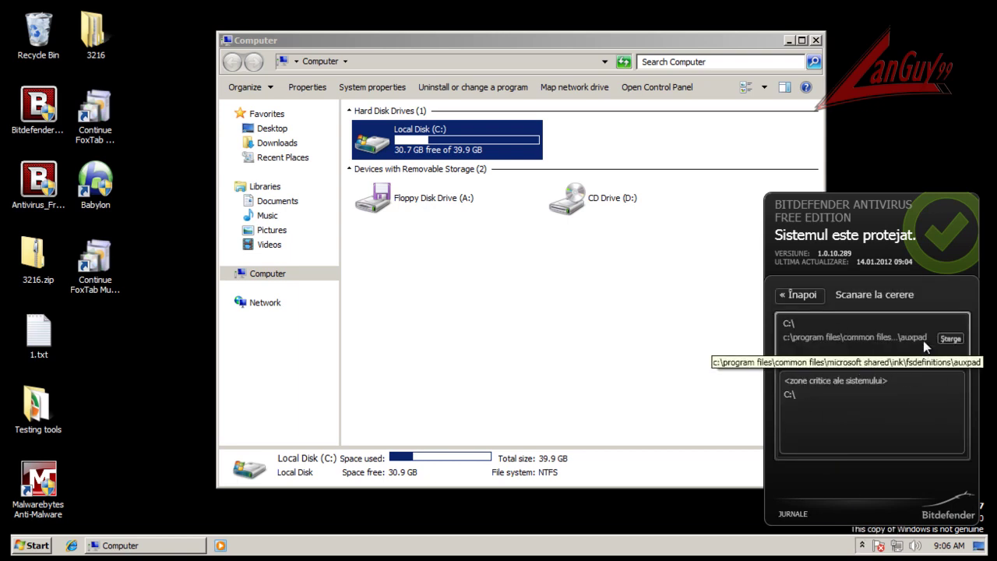
click(798, 295)
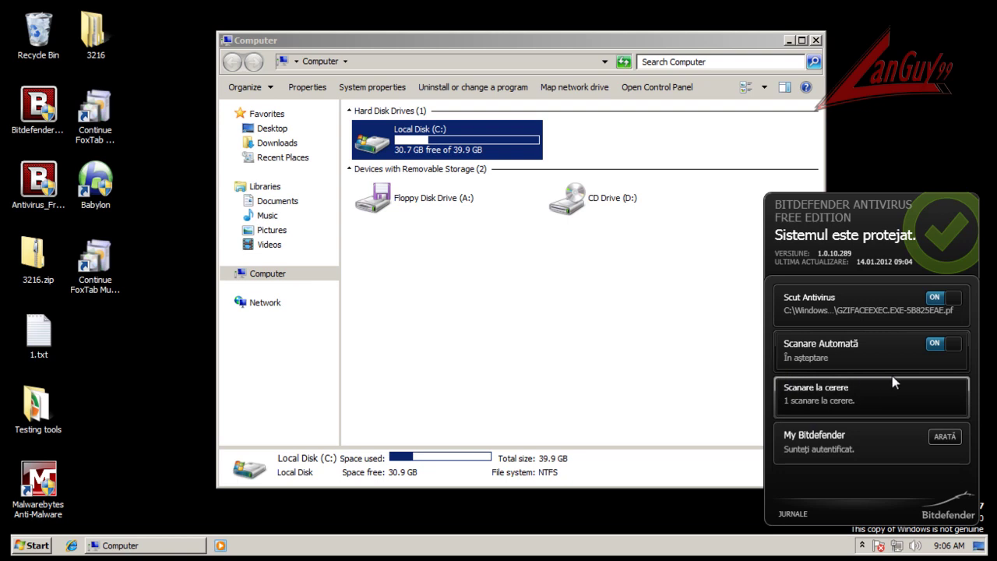
Show all users' processes in Task Manager, sorted by Description to find Bitdefender's gzserv.exe.
right_click(480, 548)
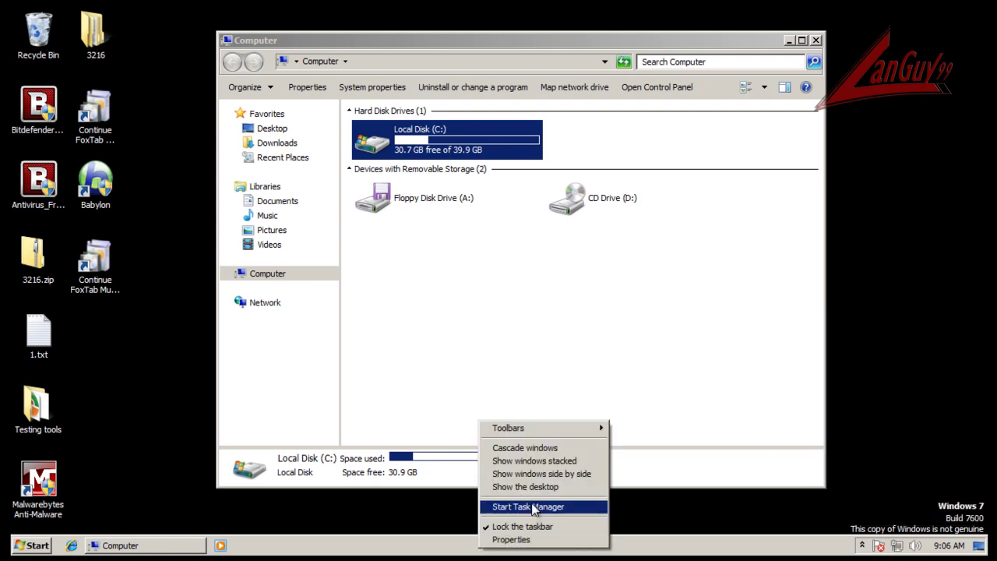
click(534, 505)
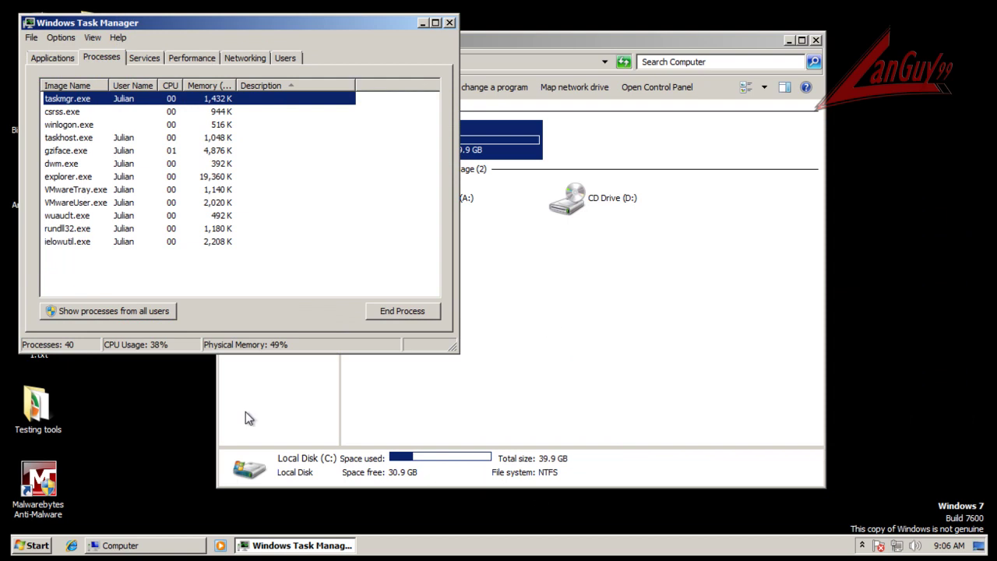
click(143, 311)
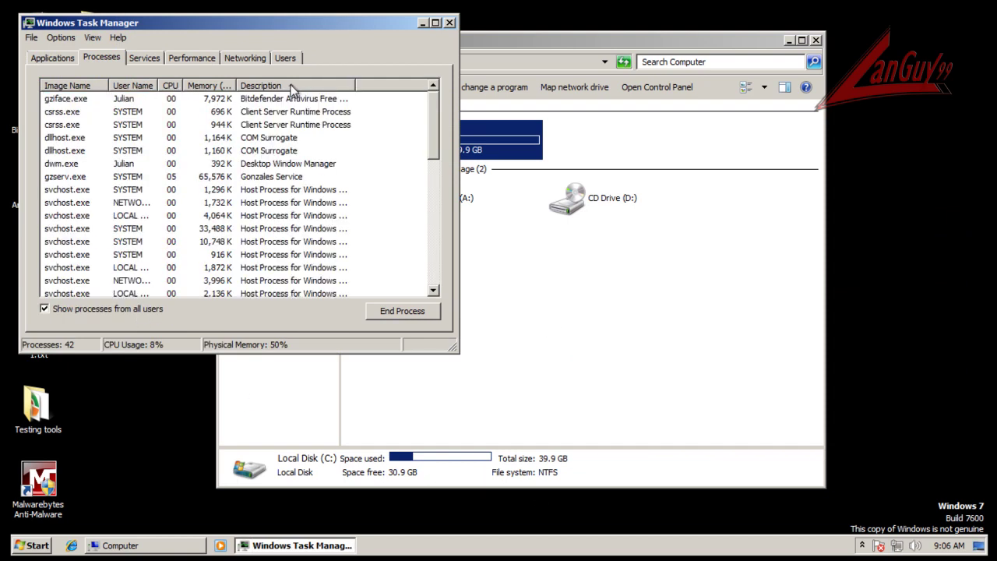
click(251, 178)
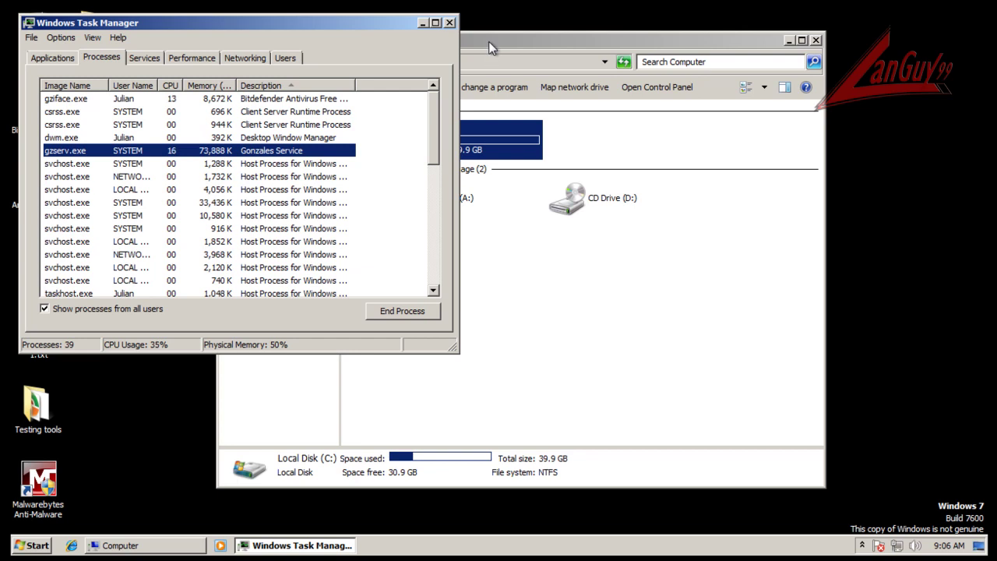
Close Task Manager and the Computer window.
click(449, 22)
click(510, 318)
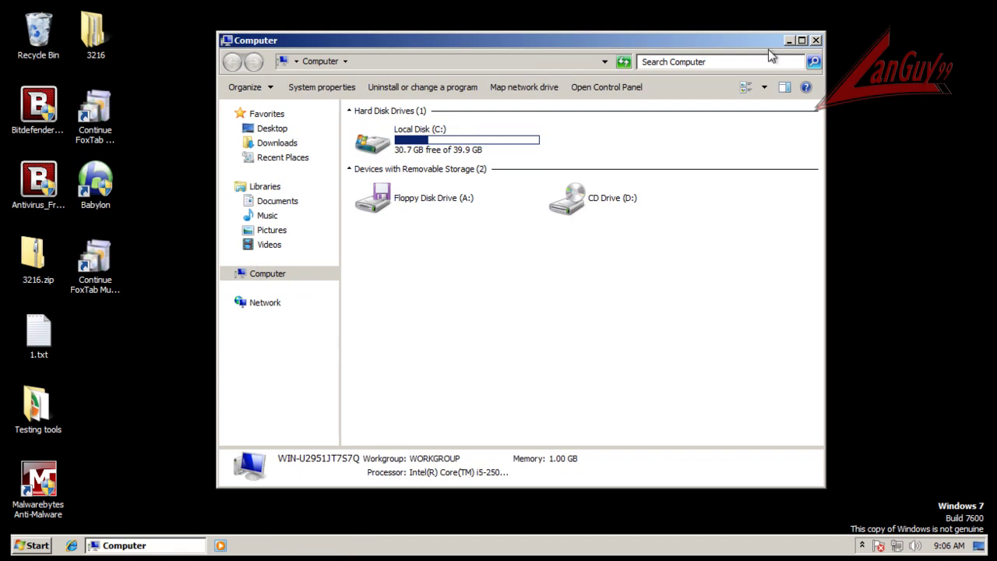
click(816, 39)
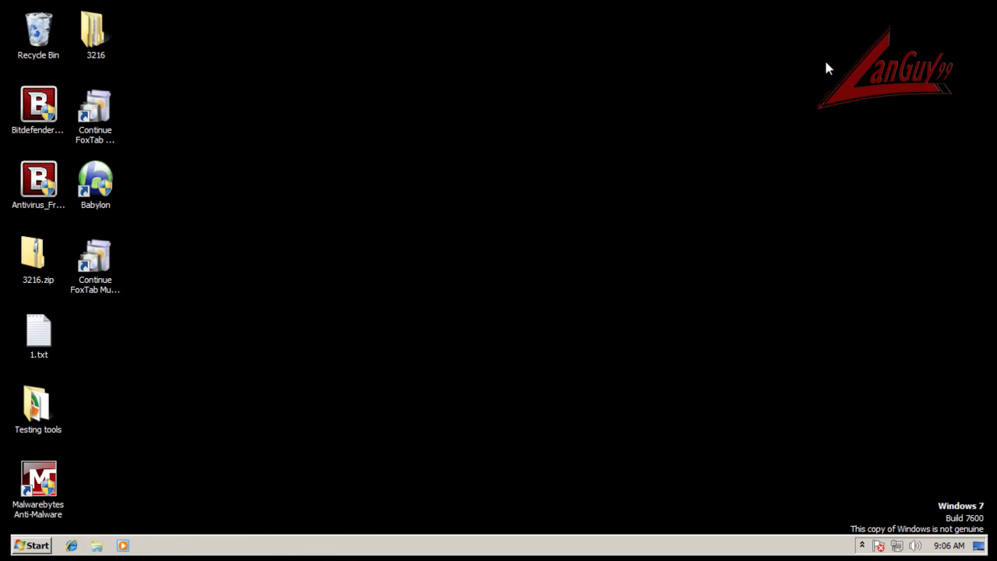
click(862, 546)
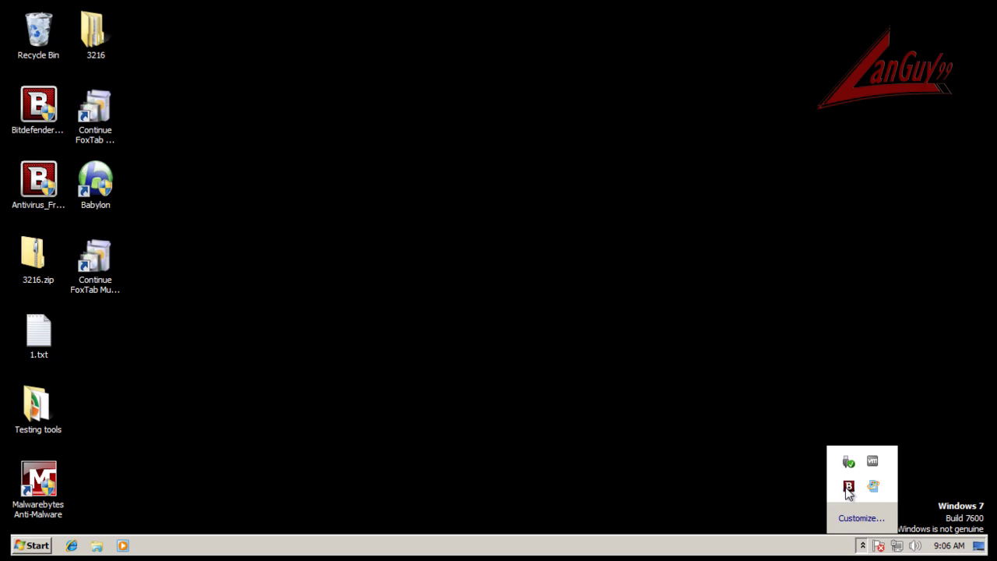
click(849, 489)
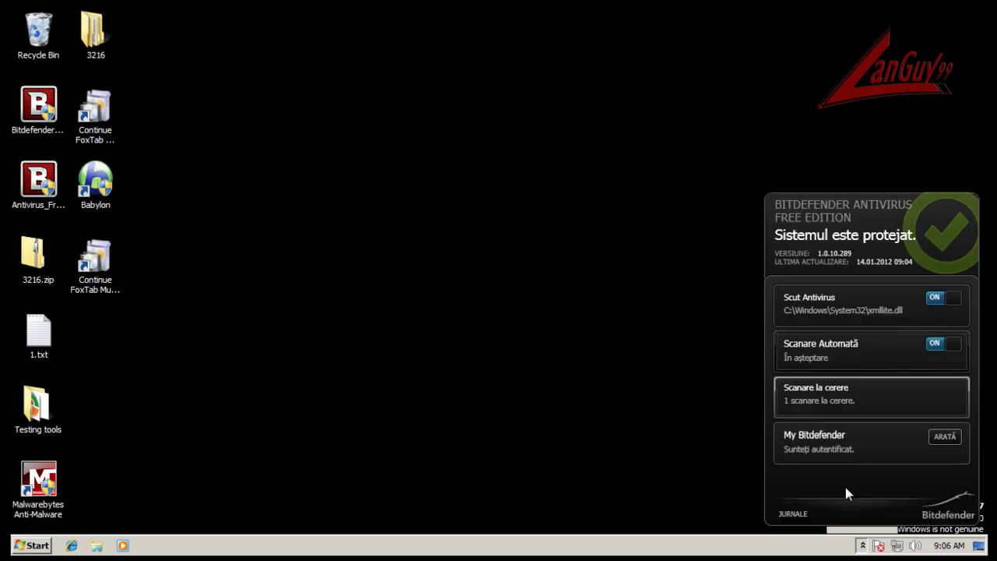
click(863, 403)
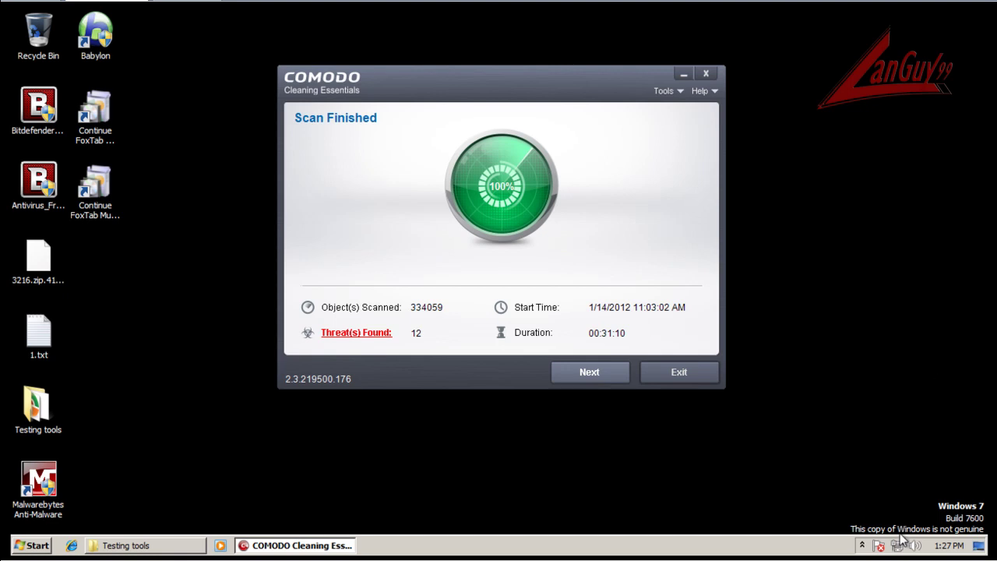
Minimize the CCE window reporting 12 threats, leaving the desktop visible.
click(862, 546)
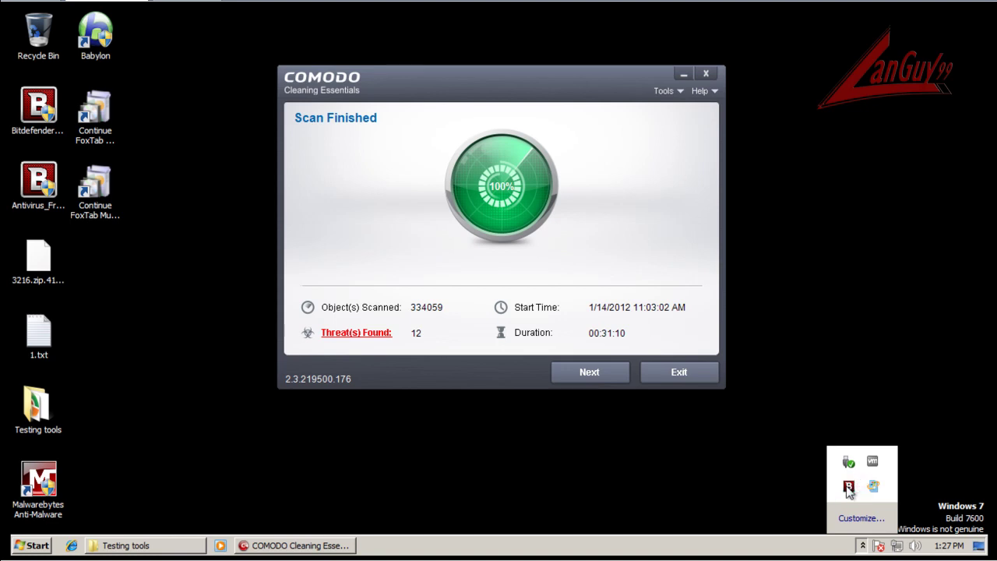
click(683, 74)
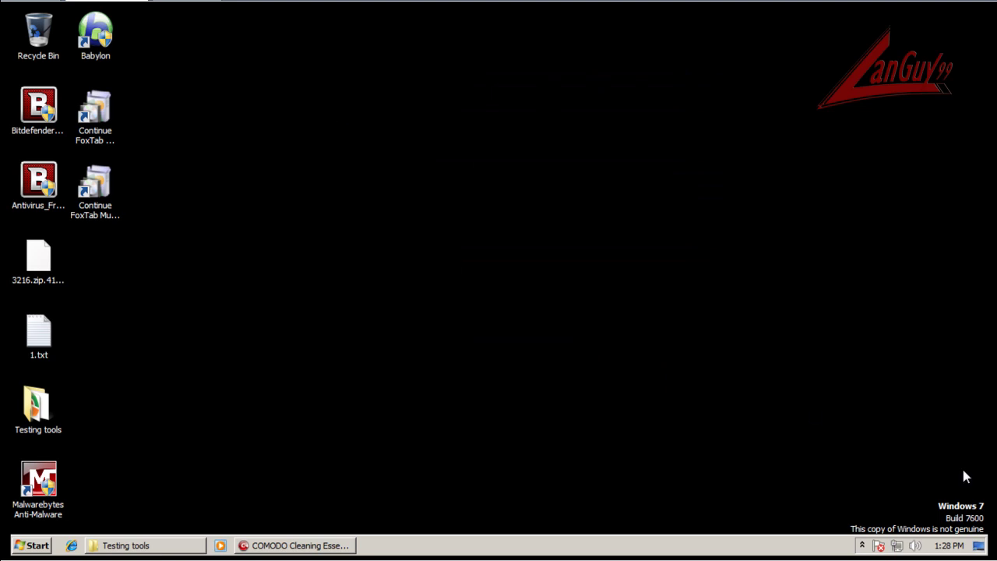
click(863, 545)
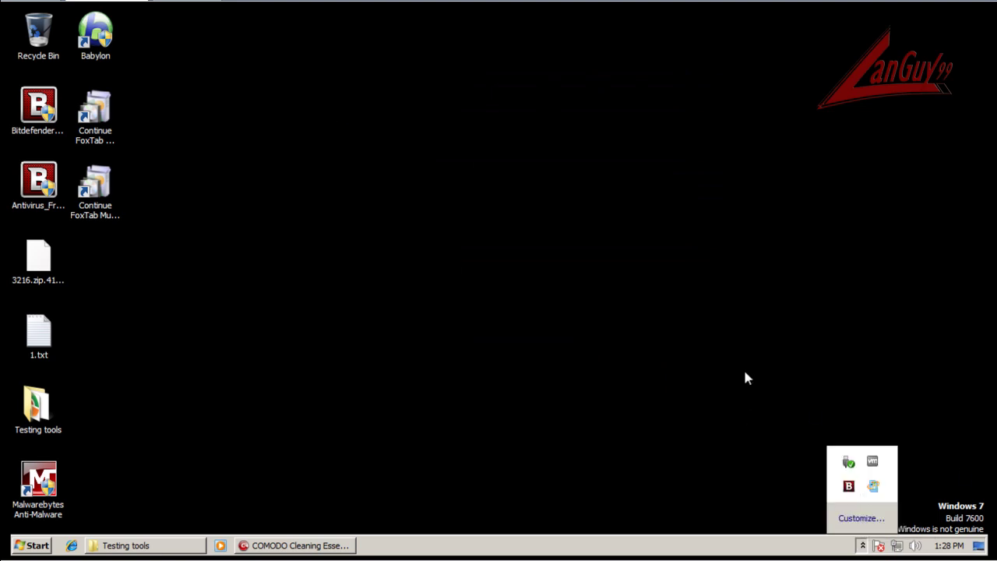
click(849, 487)
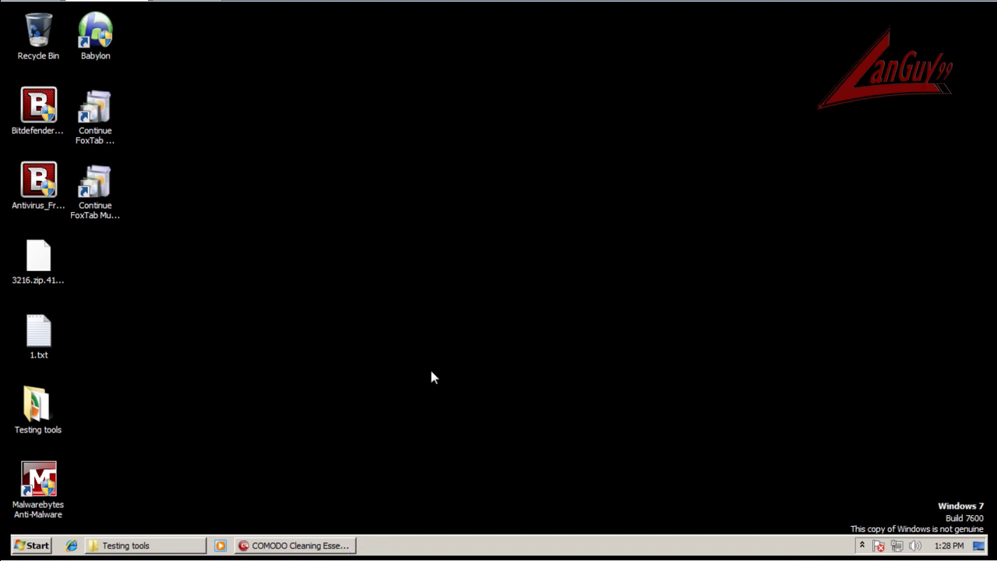
click(862, 545)
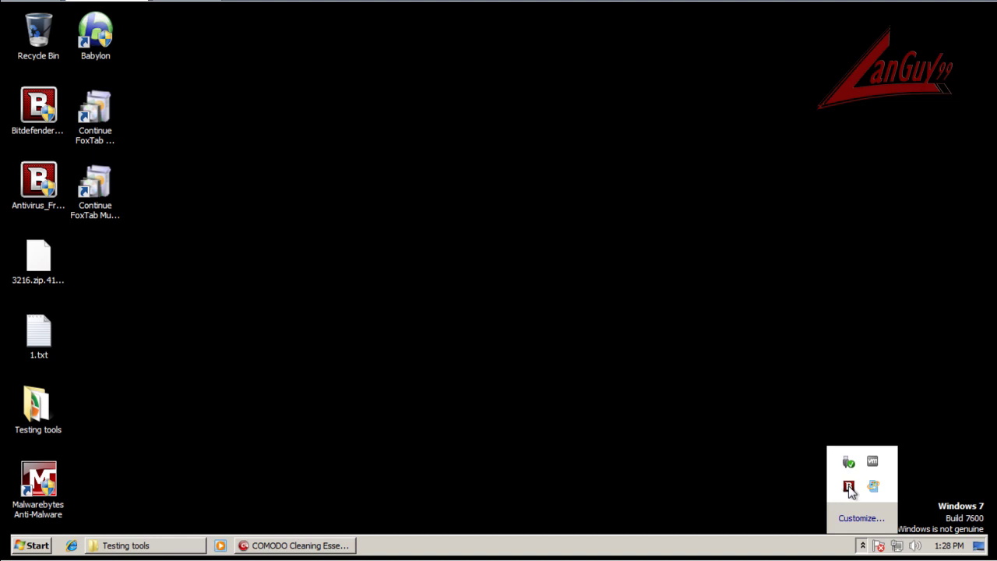
click(848, 488)
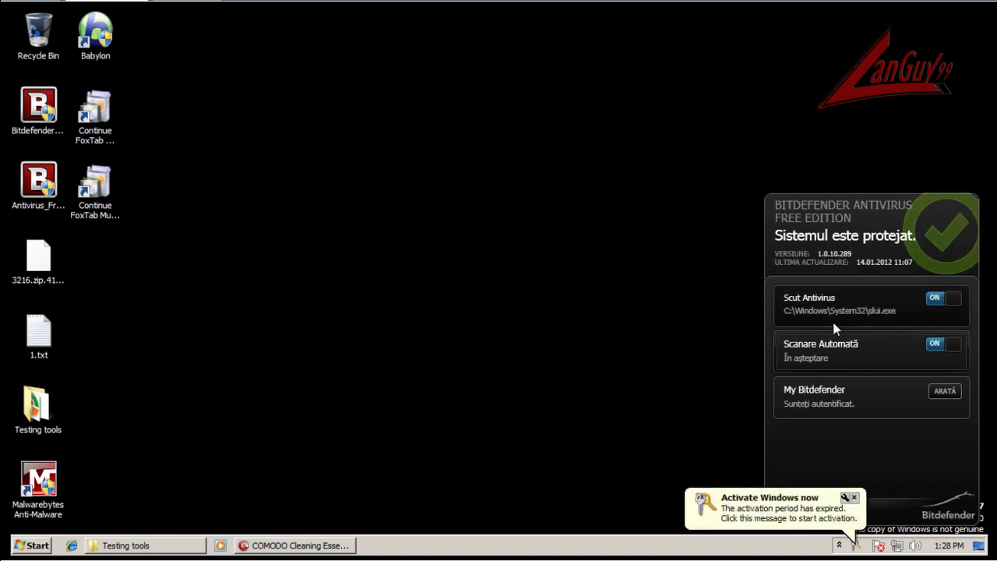
click(749, 470)
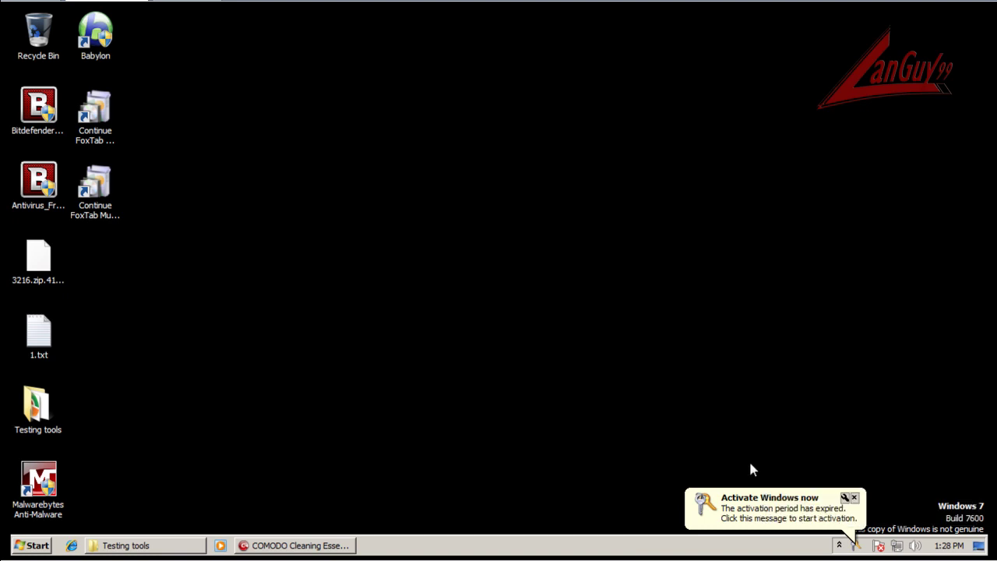
click(854, 497)
click(863, 546)
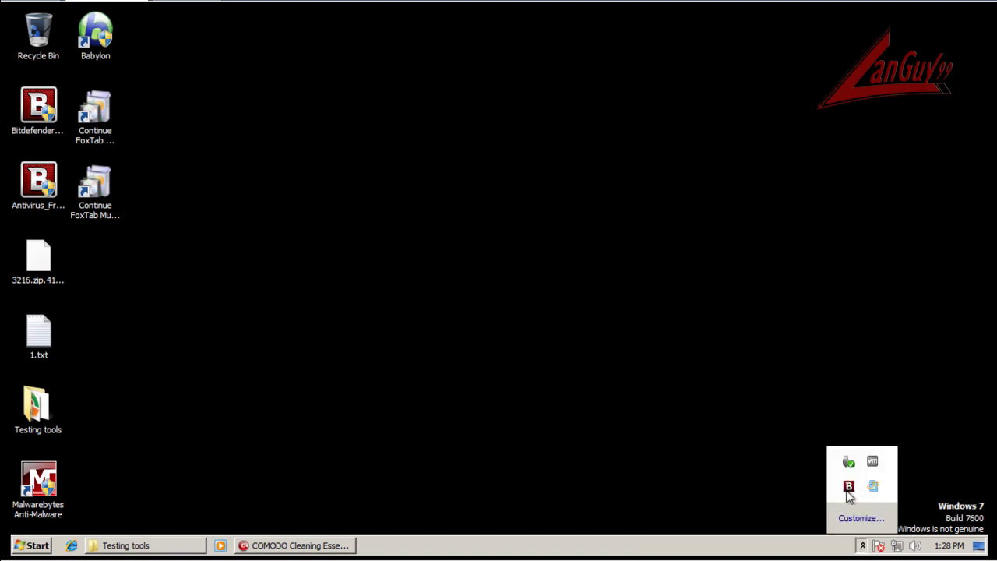
click(849, 487)
Exit CCE, decline reviewing the 12 threats, and accept restarting to scan hidden services.
click(296, 545)
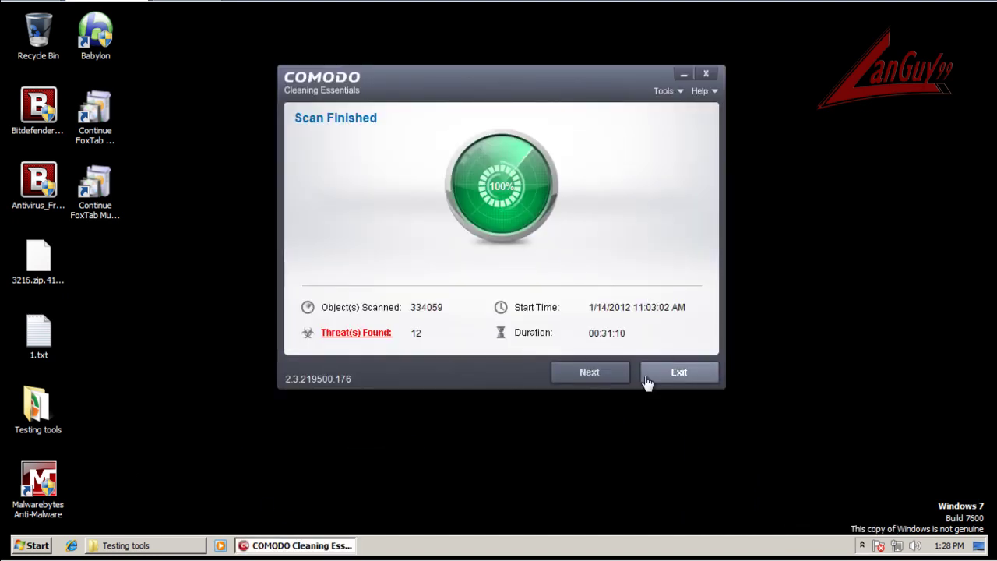
click(678, 372)
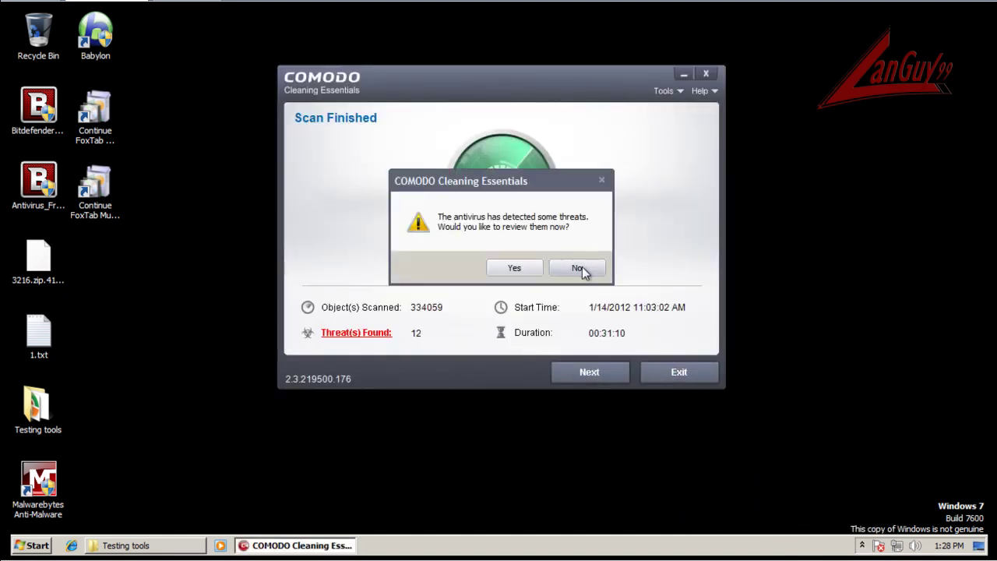
click(572, 269)
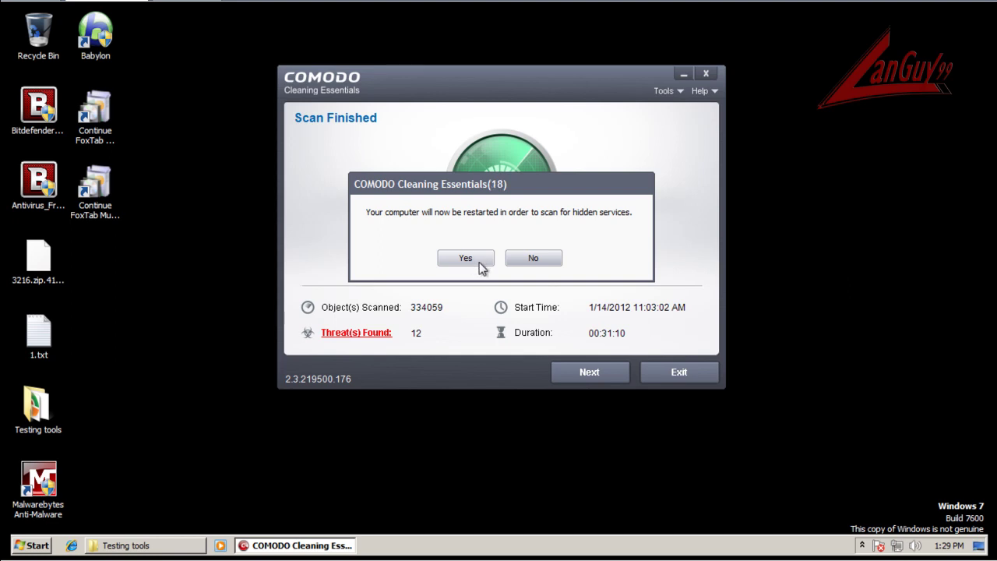
click(475, 263)
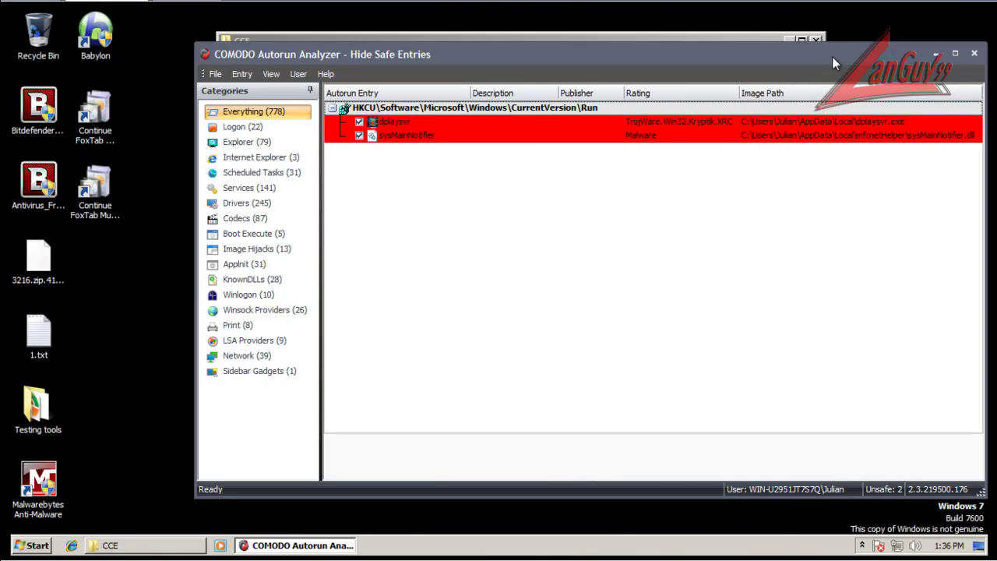
Reposition the Autorun Analyzer window and search sysMainNotifier online.
drag(832, 57, 784, 55)
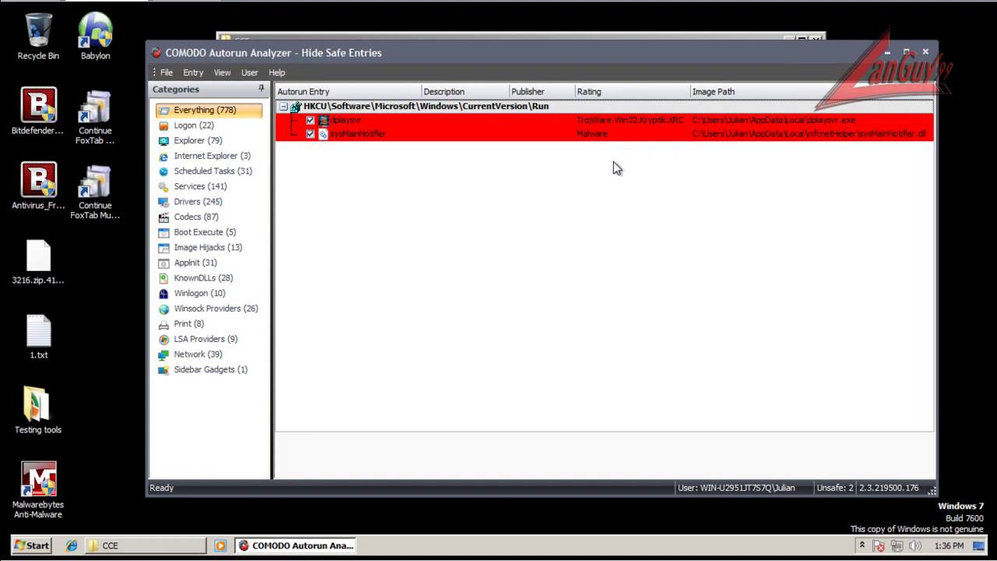
drag(536, 57, 520, 63)
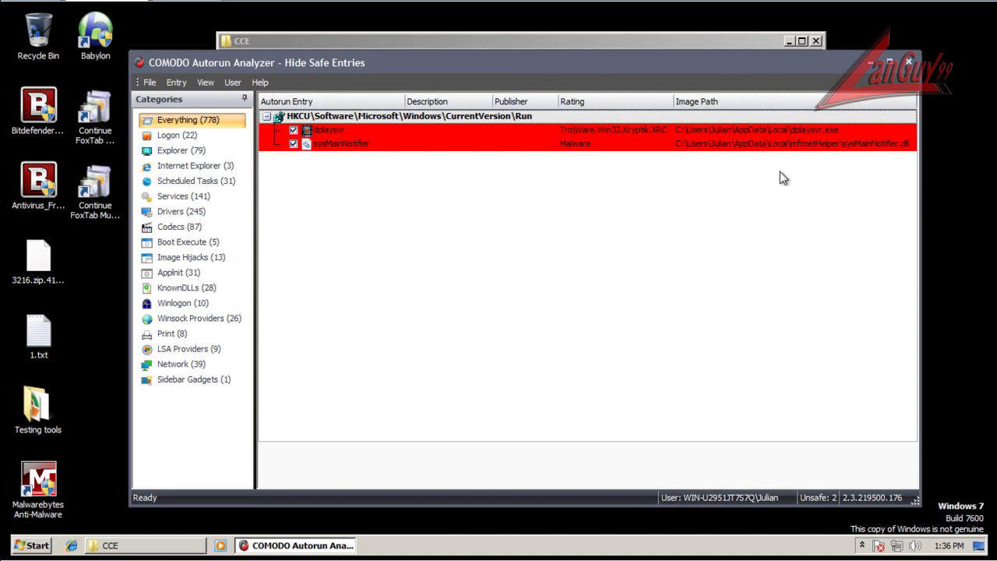
right_click(367, 148)
click(422, 243)
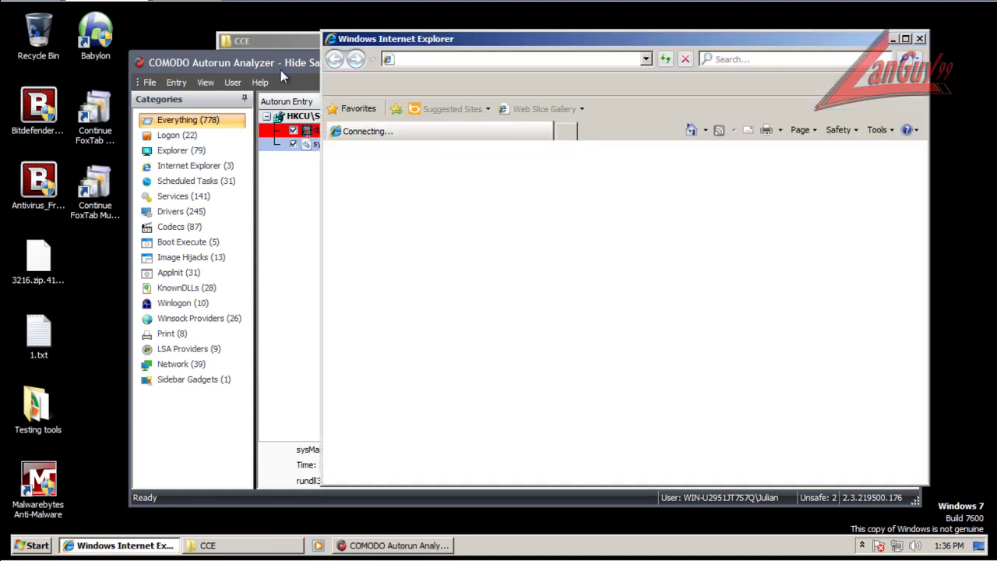
Arrange the Autorun Analyzer window and bring the sysMainNotifier.dll search results forward.
click(296, 70)
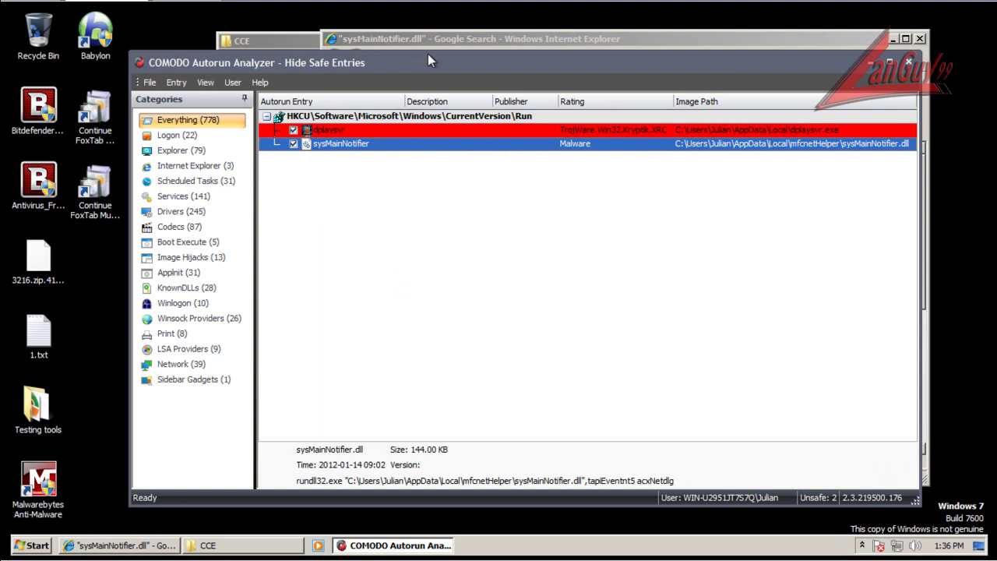
drag(432, 68, 398, 80)
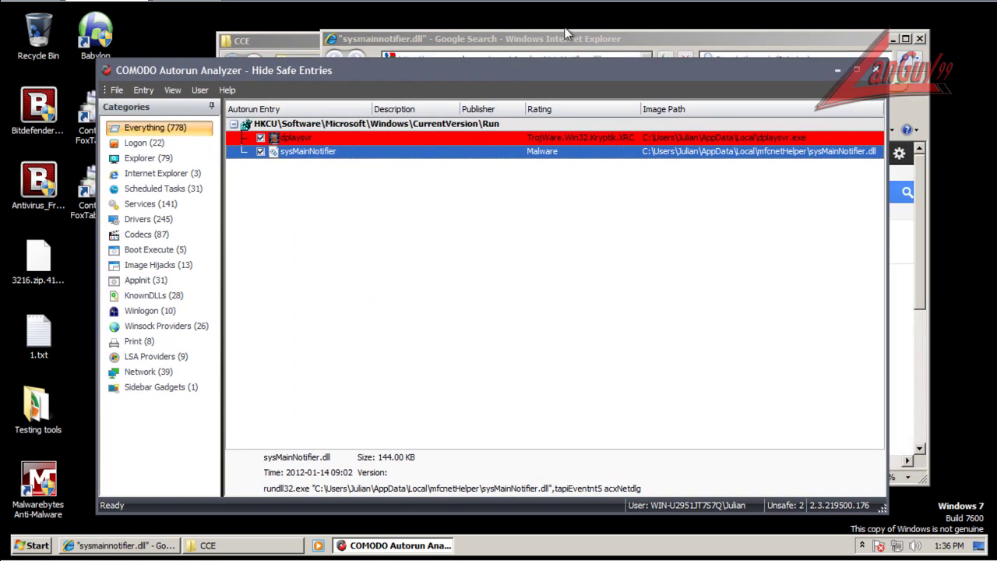
click(637, 47)
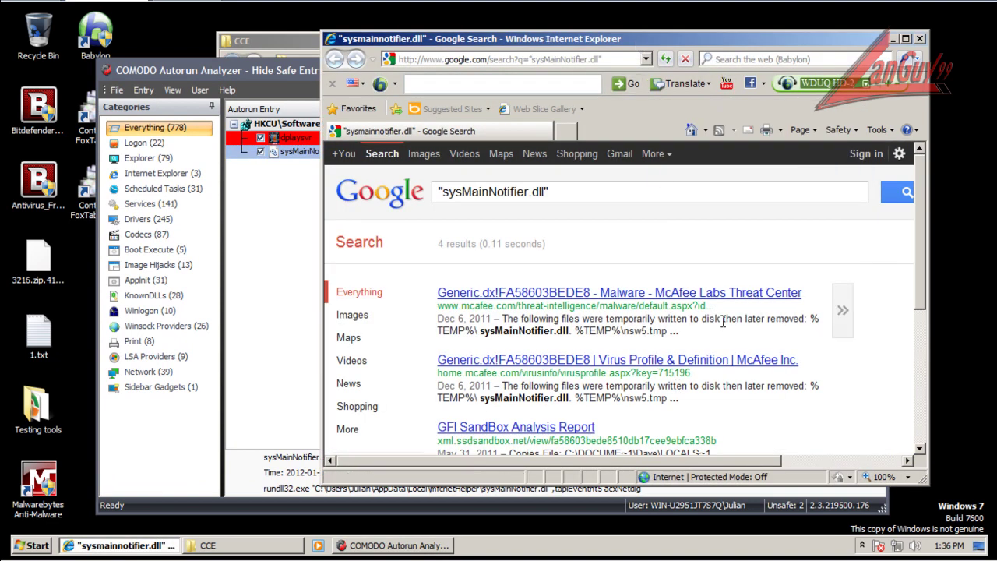
drag(928, 282, 917, 361)
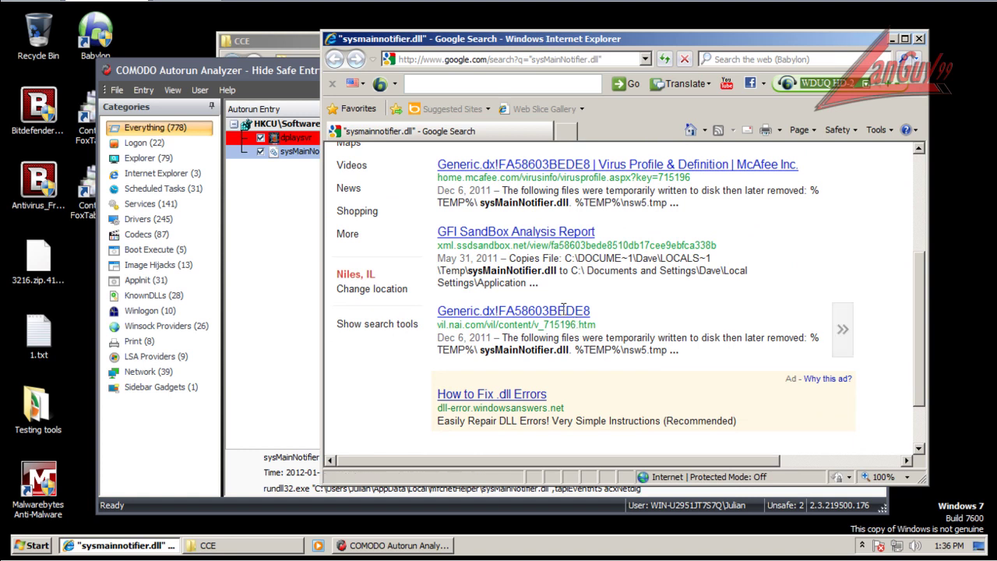
Read the GFI SandBox Analysis Report, then return to the sysMainNotifier.dll Google results.
click(569, 240)
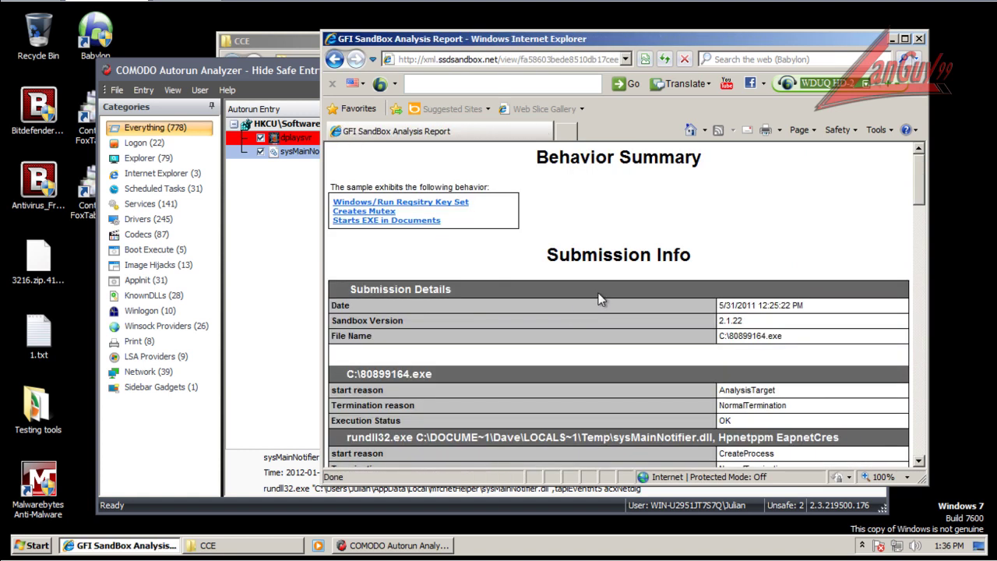
scroll(807, 188, down, 10)
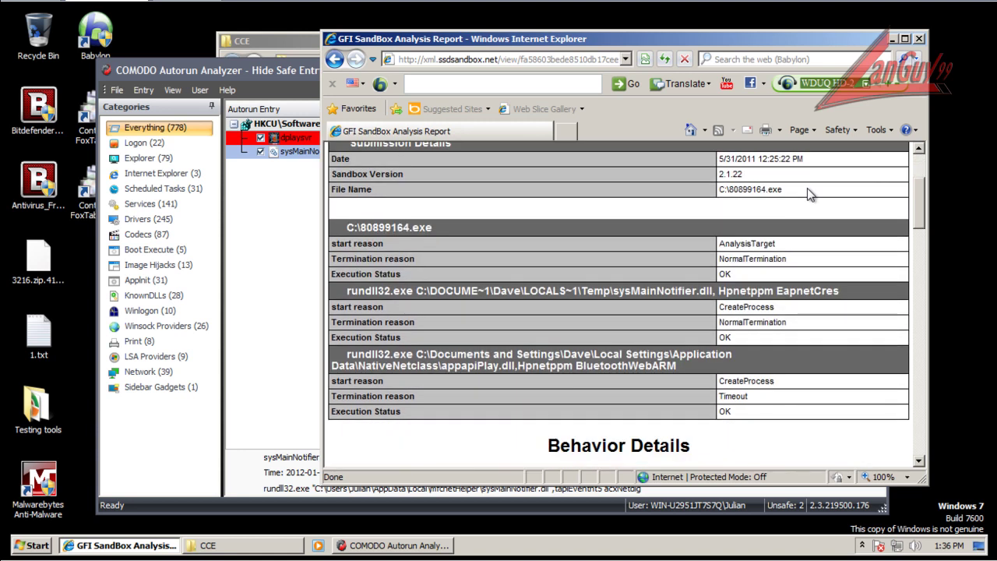
scroll(807, 188, up, 10)
click(334, 59)
scroll(703, 389, up, 4)
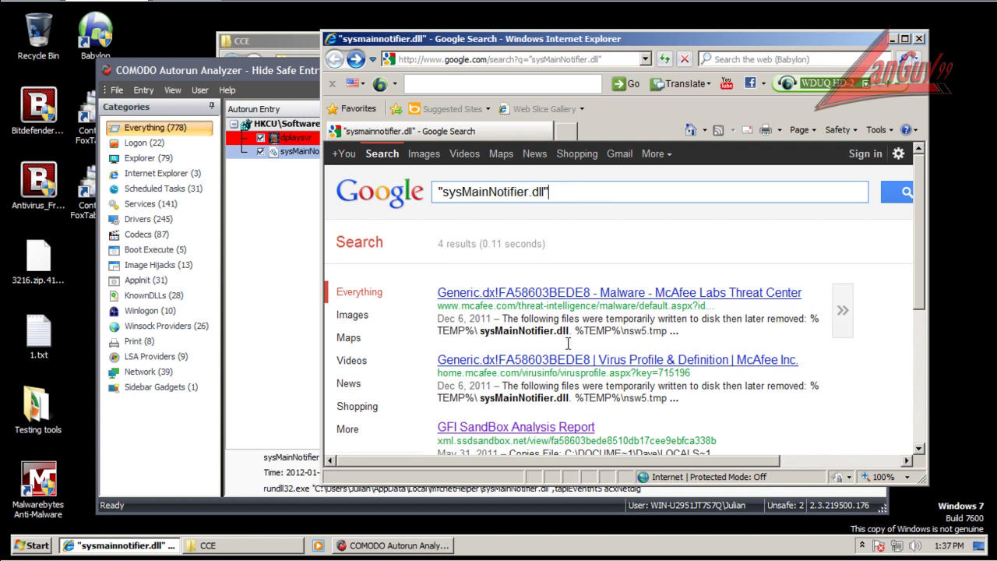
scroll(630, 355, down, 3)
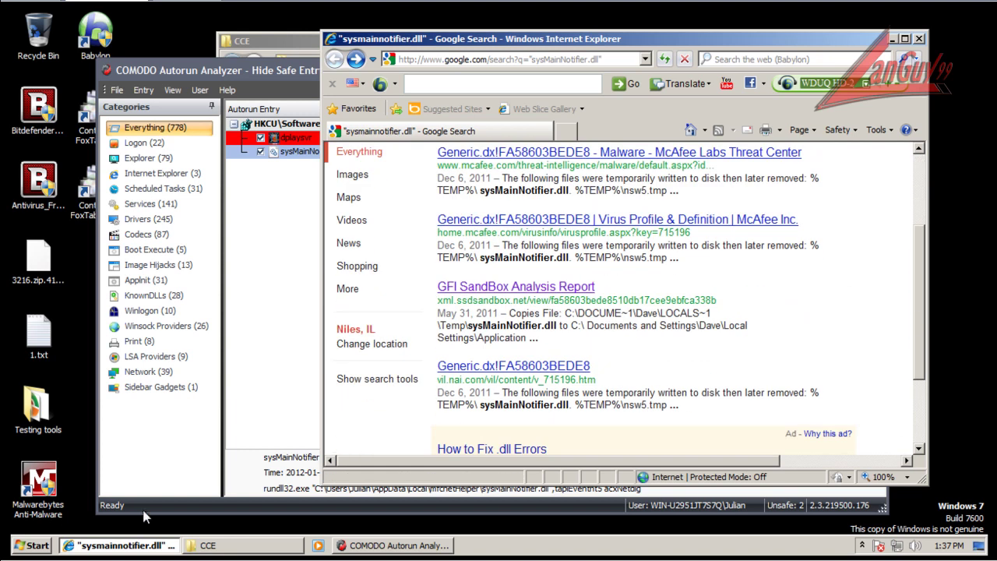
Delete the sysMainNotifier autorun entry and confirm the removal.
click(265, 399)
right_click(311, 156)
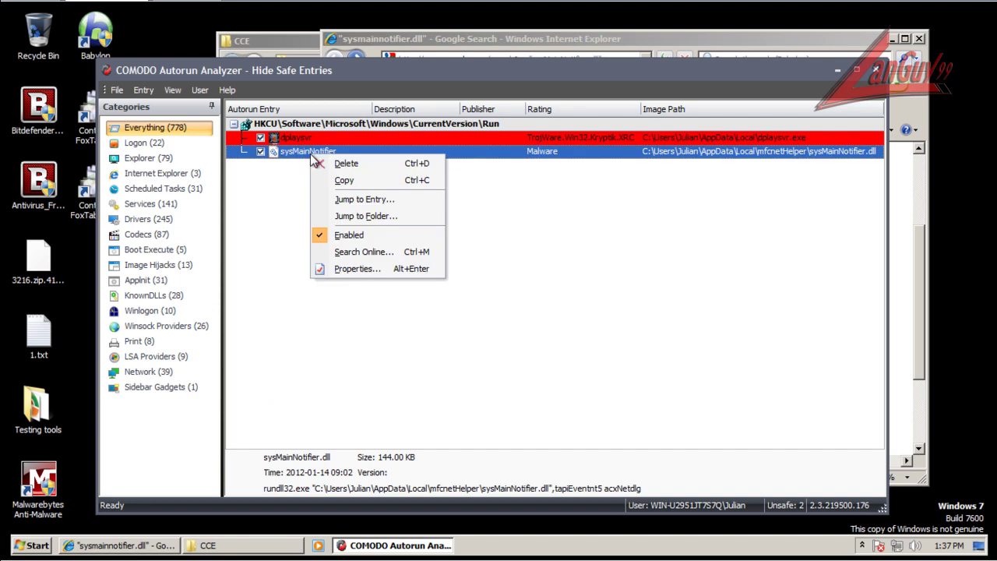
click(370, 164)
click(541, 328)
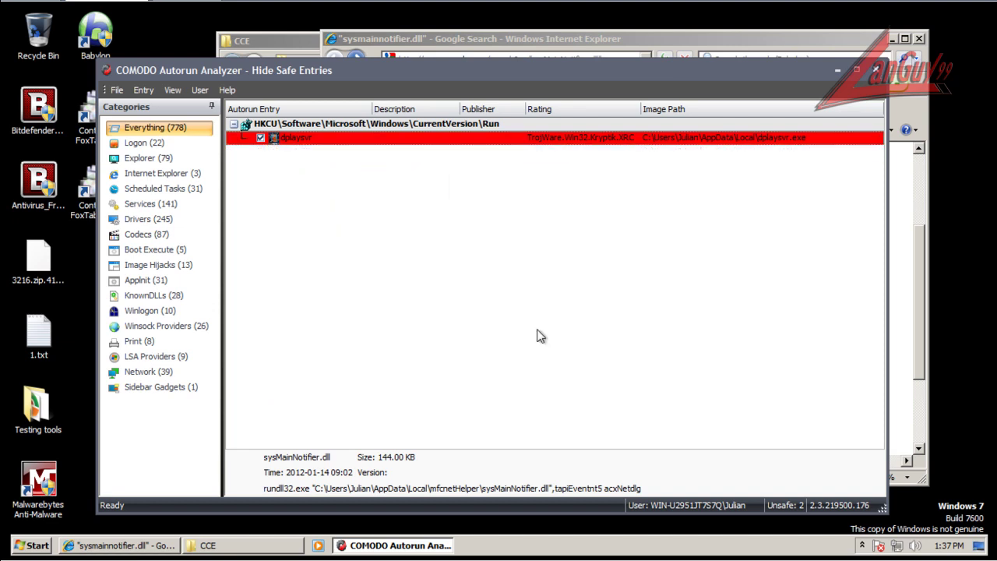
Search dplaysvr.exe online and close the old sysMainNotifier.dll results tab.
right_click(312, 138)
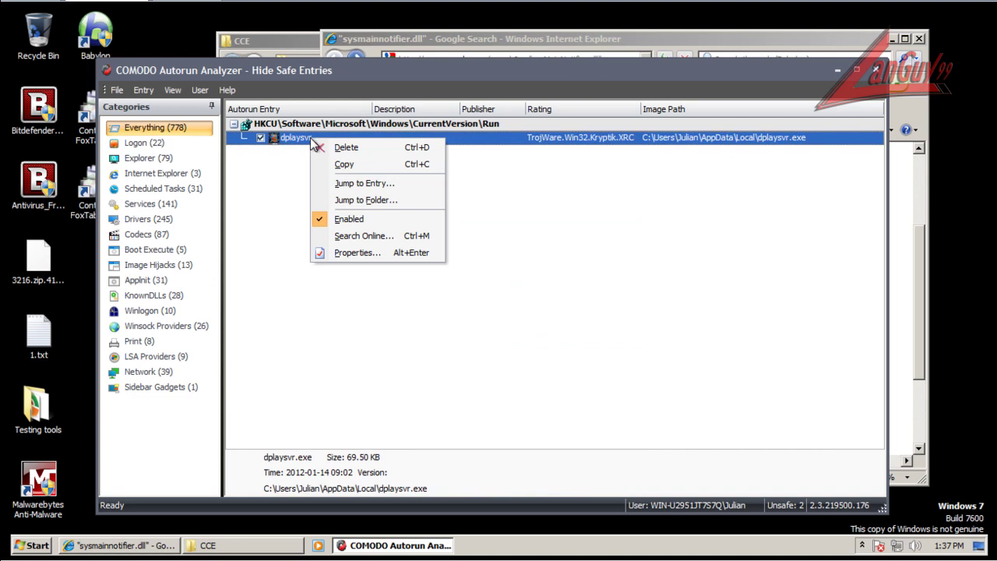
click(368, 233)
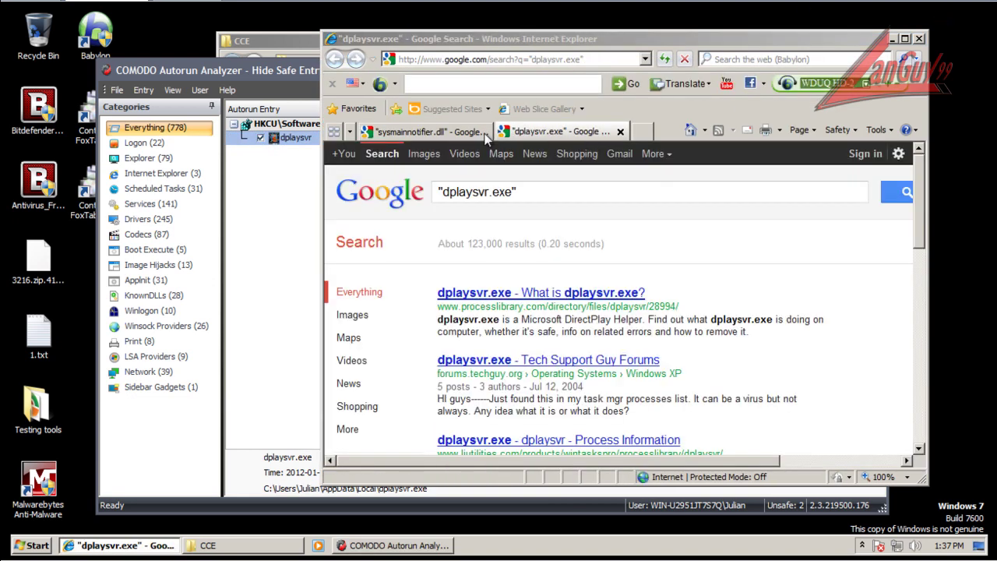
click(488, 132)
click(485, 133)
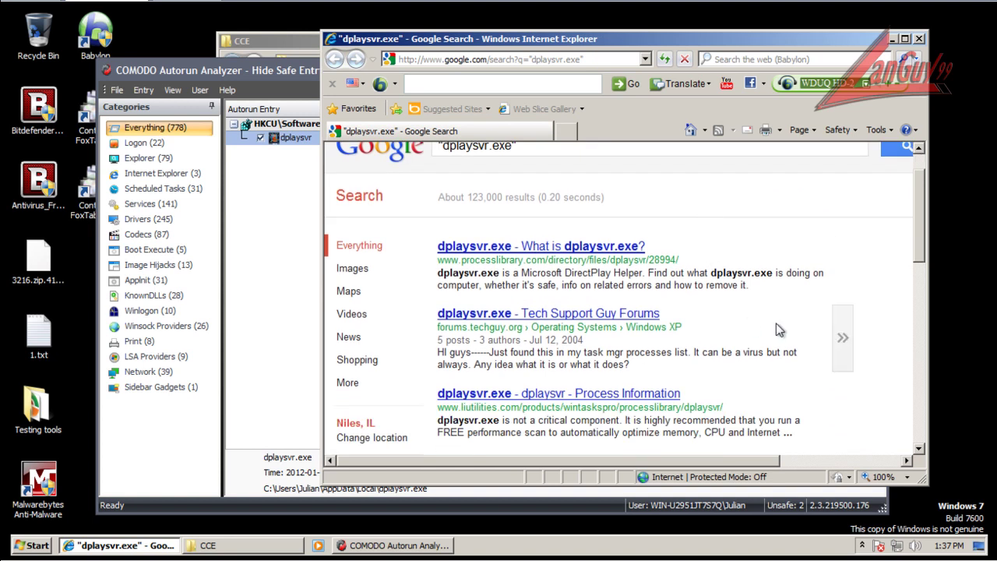
click(277, 262)
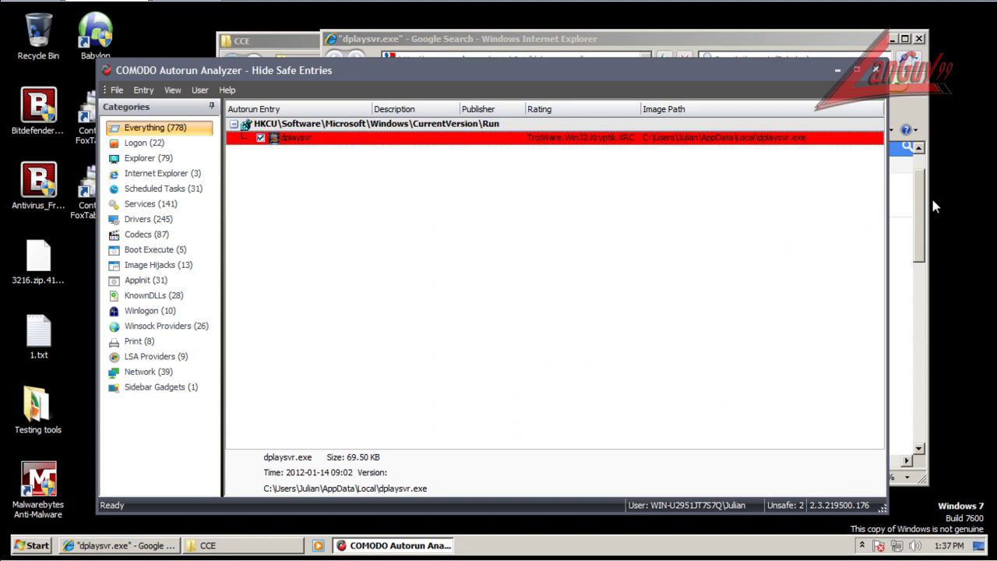
mouse_move(525, 110)
mouse_down()
mouse_move(460, 109)
mouse_move(515, 110)
mouse_up()
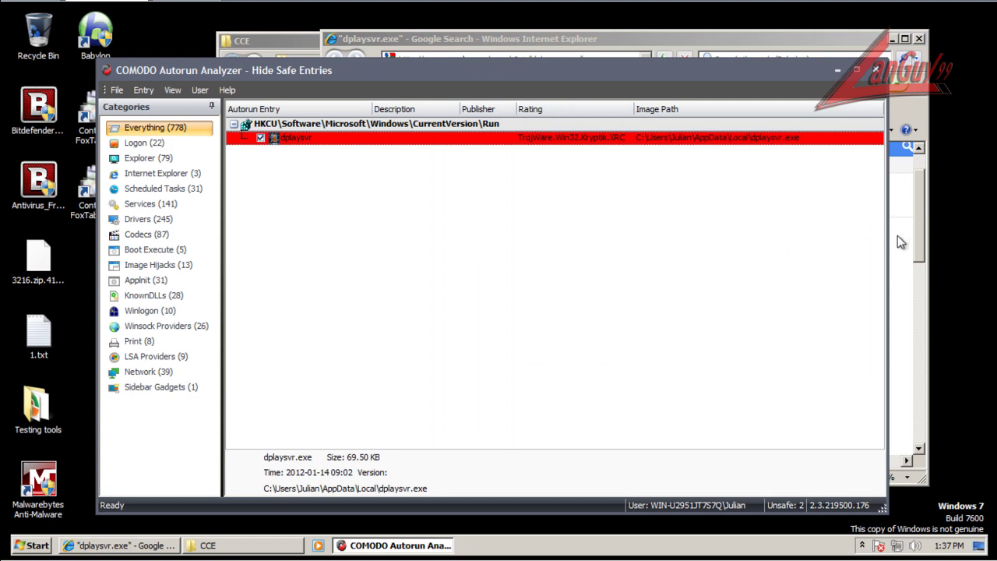
click(925, 231)
scroll(924, 231, down, 3)
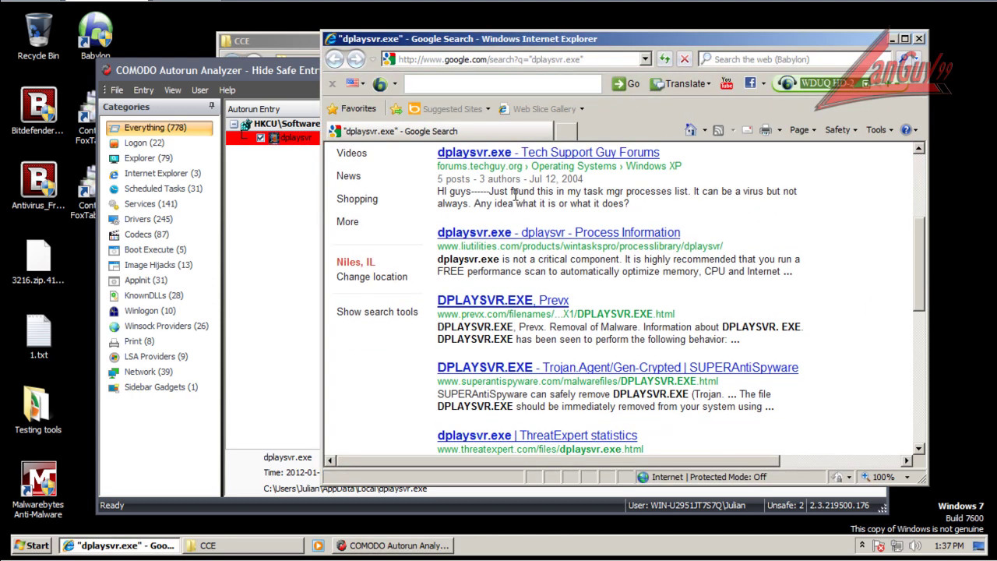
Review the dplaysvr.exe file properties tabs, including version details, then cancel.
click(310, 150)
right_click(307, 141)
click(360, 257)
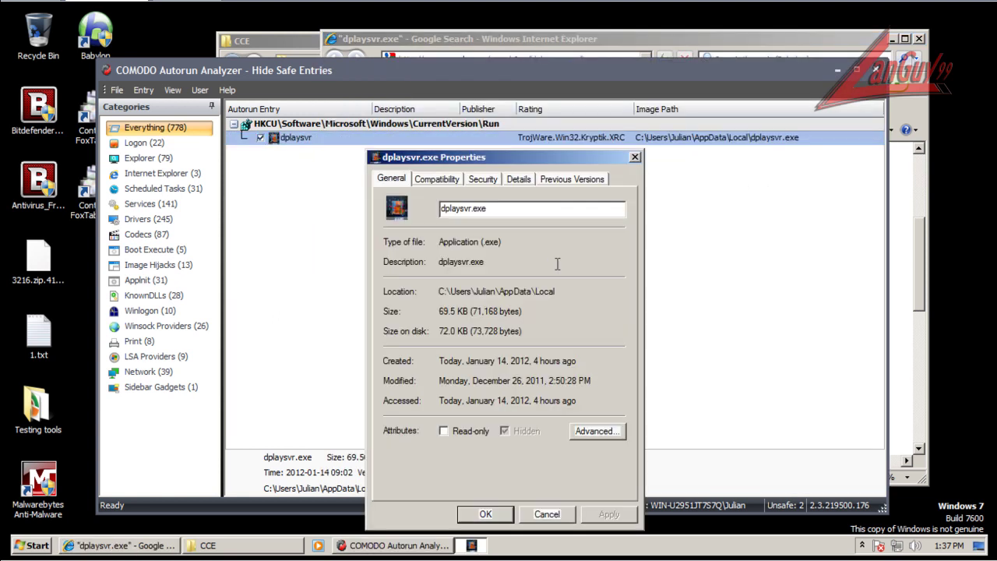
drag(523, 158, 447, 153)
click(373, 174)
click(413, 175)
click(442, 174)
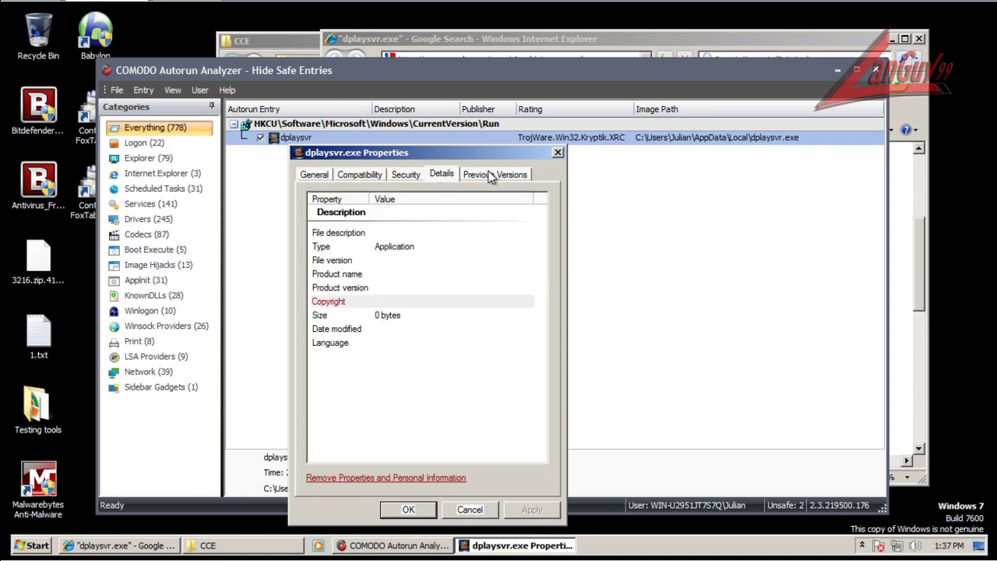
click(485, 175)
click(443, 176)
click(319, 176)
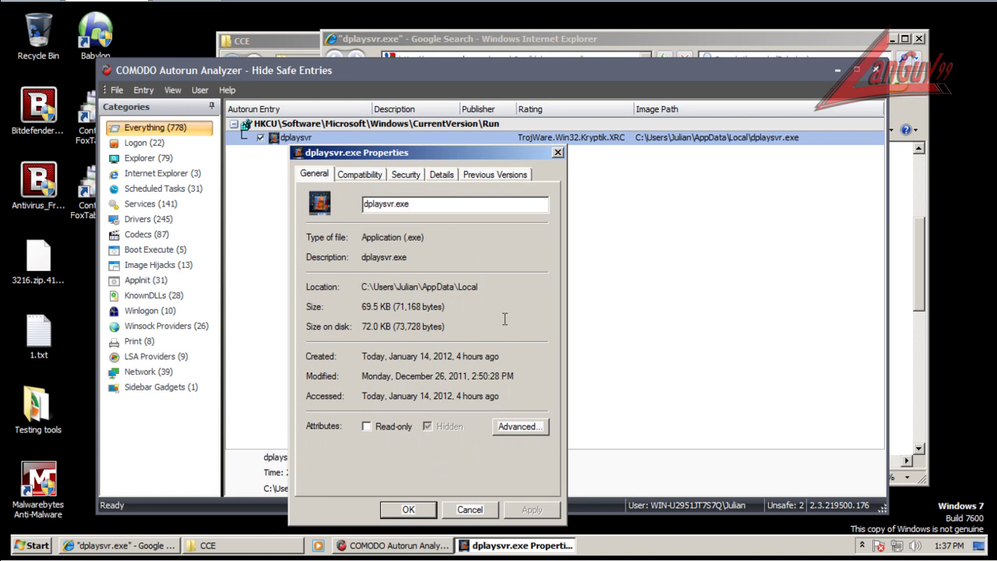
click(470, 510)
Read filename.info's page identifying dplaysvr.exe as Microsoft DirectPlay Helper, then return to Autorun Analyzer.
drag(920, 285, 923, 373)
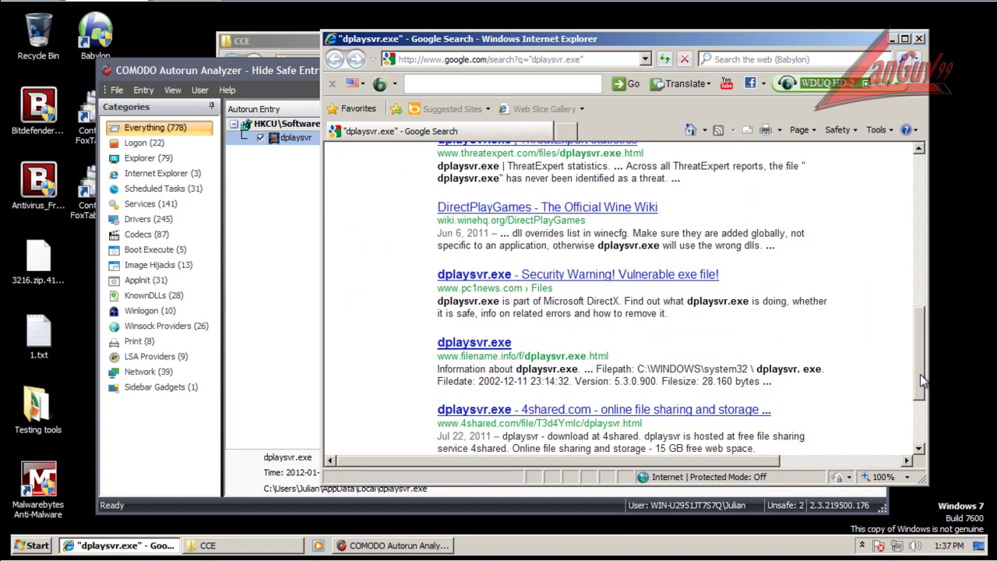
scroll(669, 308, down, 1)
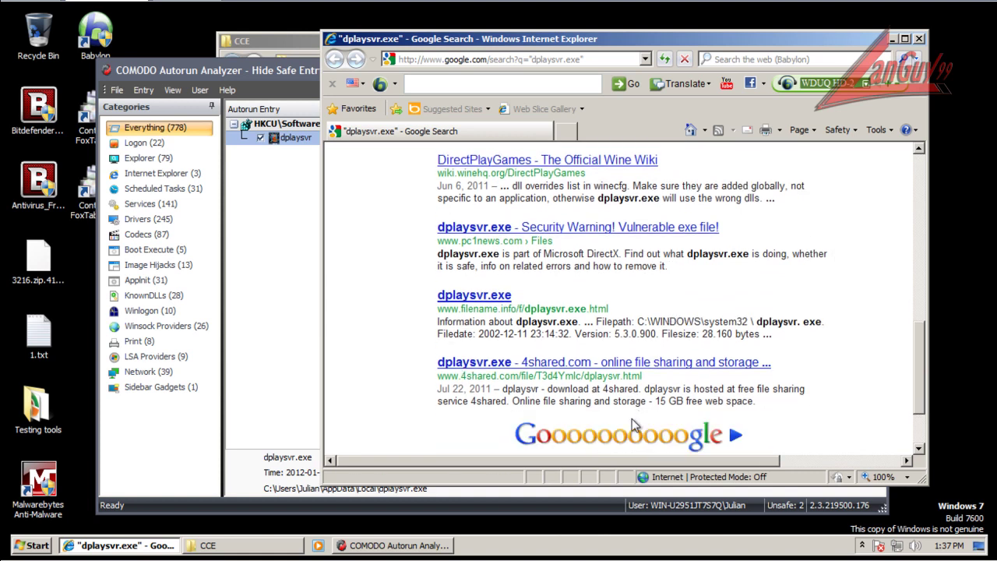
click(500, 301)
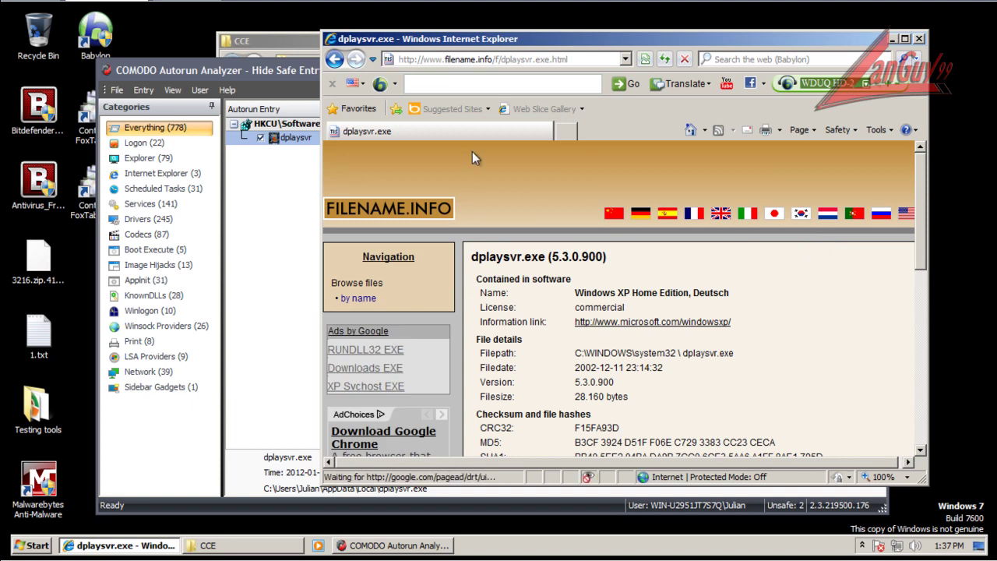
drag(919, 251, 926, 329)
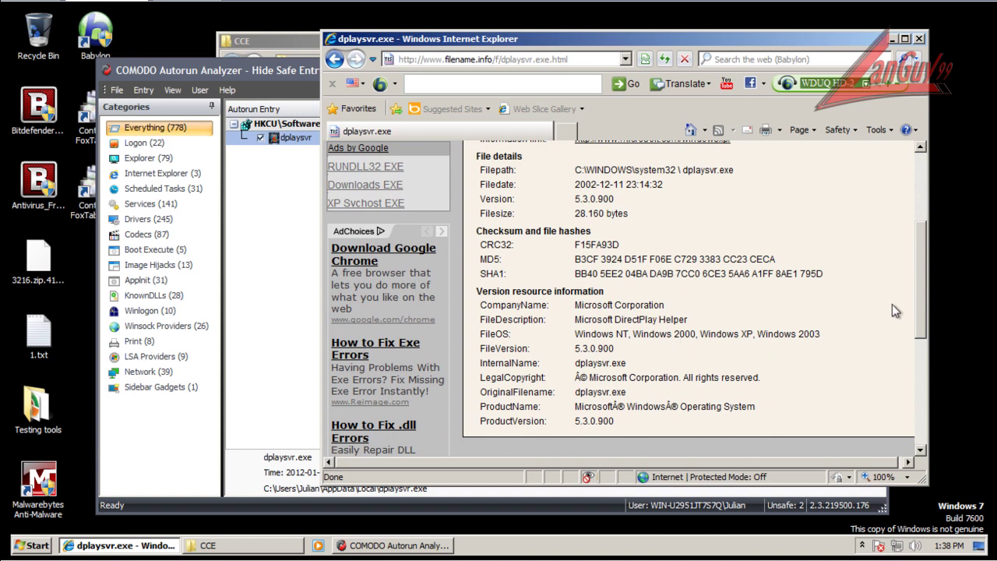
drag(921, 286, 923, 219)
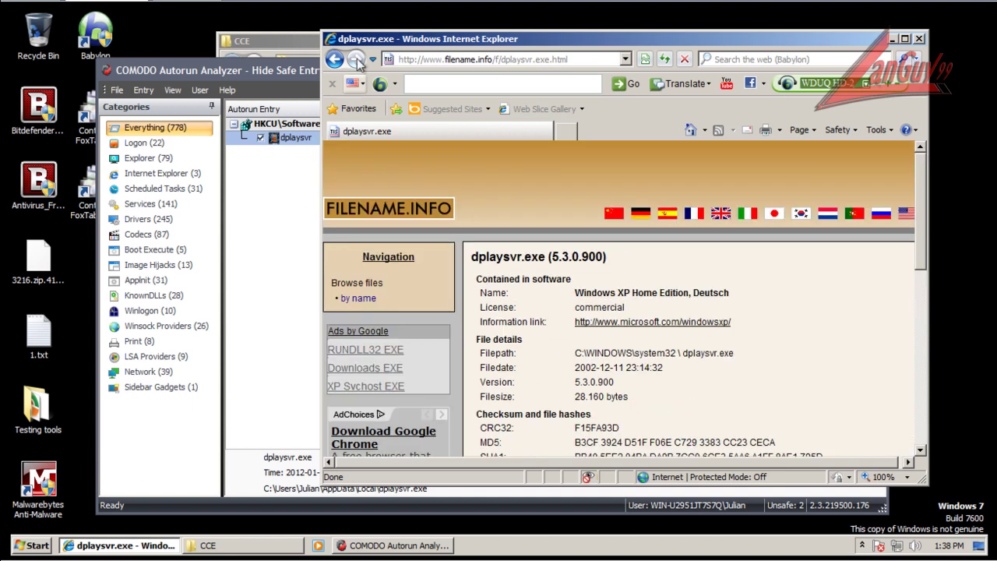
click(334, 59)
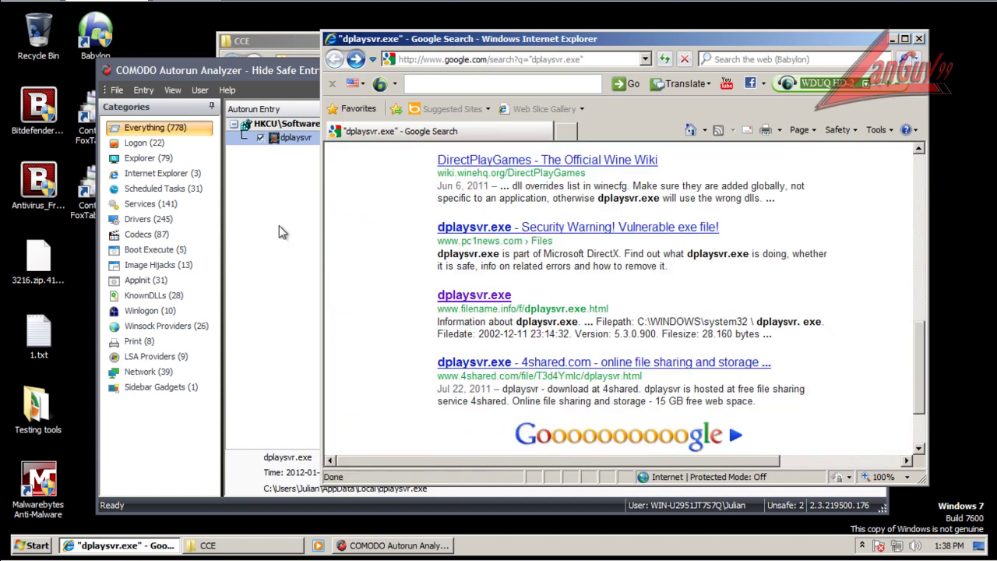
click(278, 225)
Delete the dplaysvr startup entry in Autorun Analyzer, confirming with Yes.
click(291, 140)
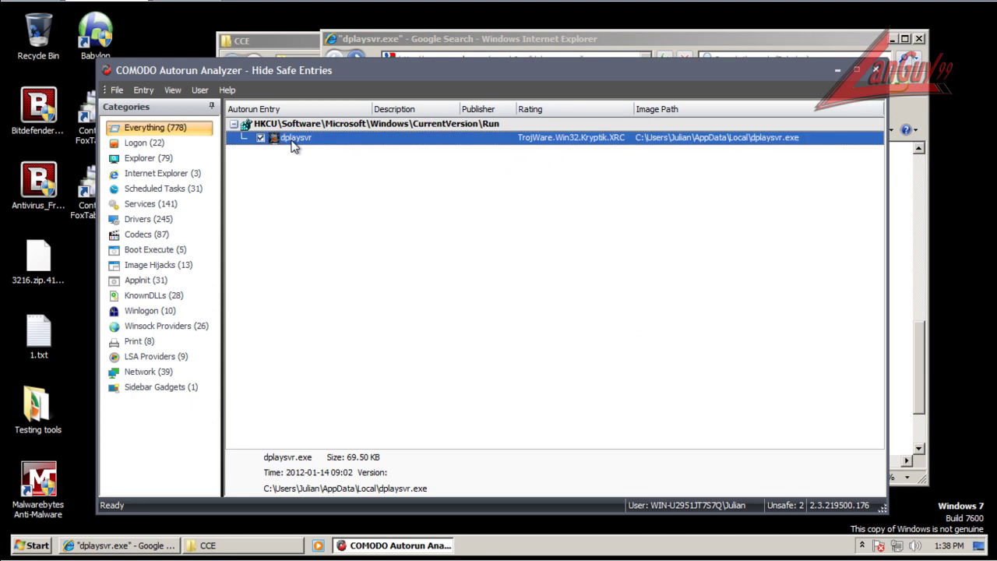
right_click(291, 139)
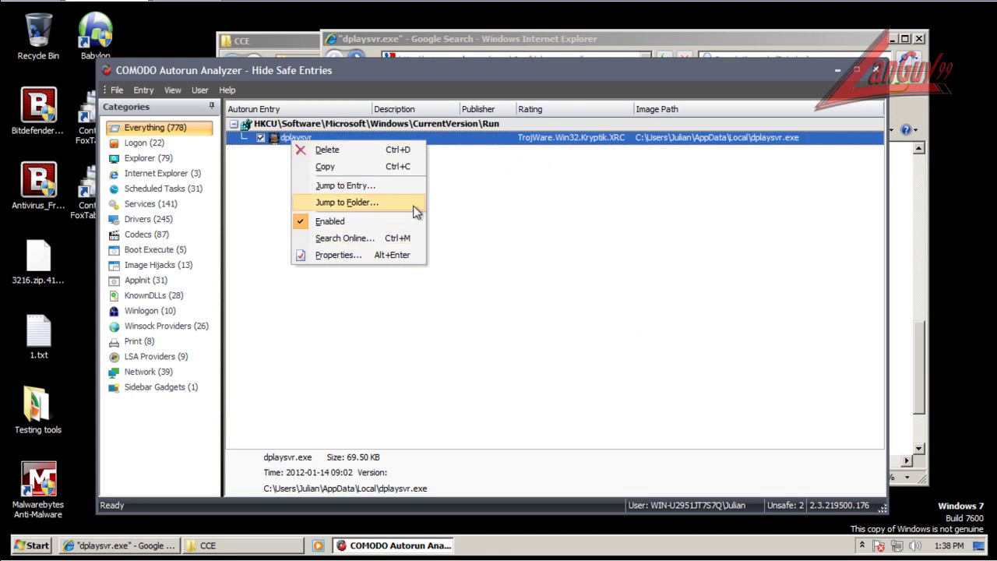
click(491, 244)
click(920, 38)
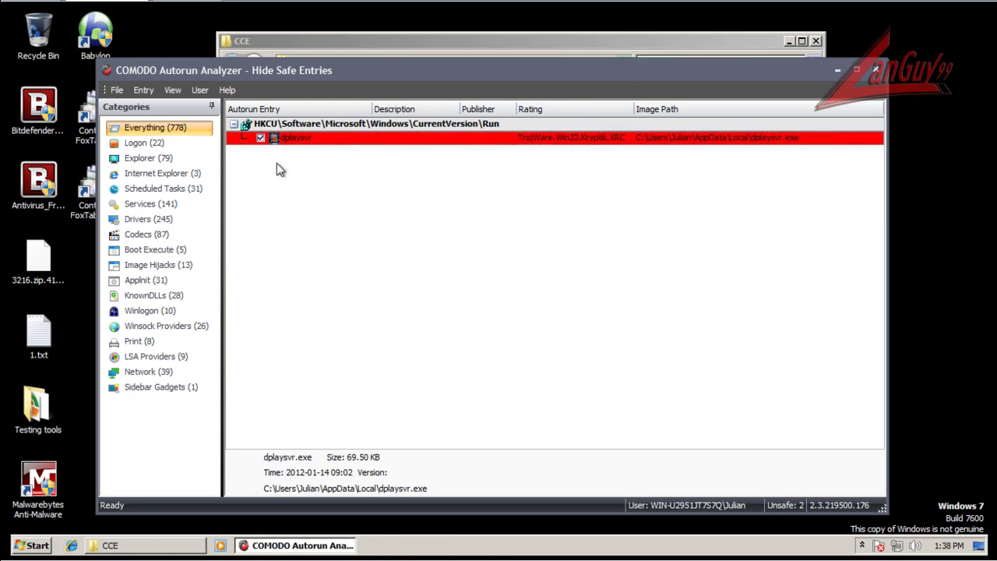
right_click(303, 140)
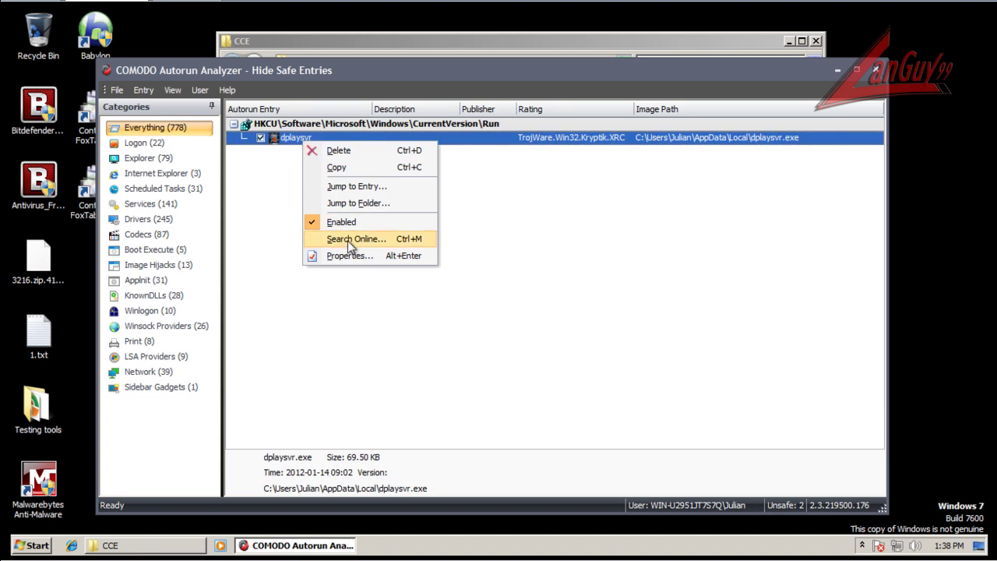
click(361, 150)
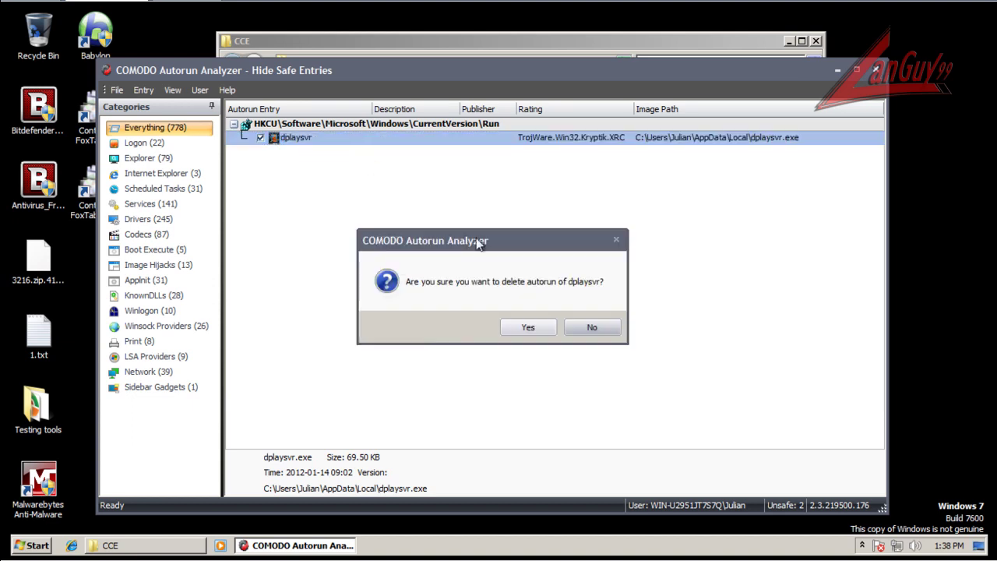
click(527, 330)
Close Autorun Analyzer and launch KillSwitch.exe from the CCE folder with admin rights.
click(876, 70)
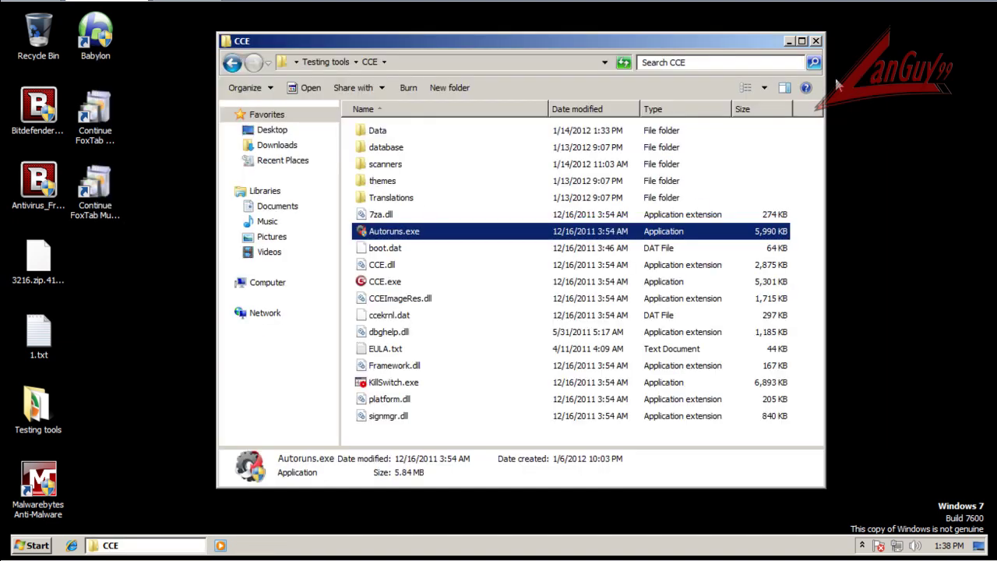
click(376, 383)
double_click(376, 384)
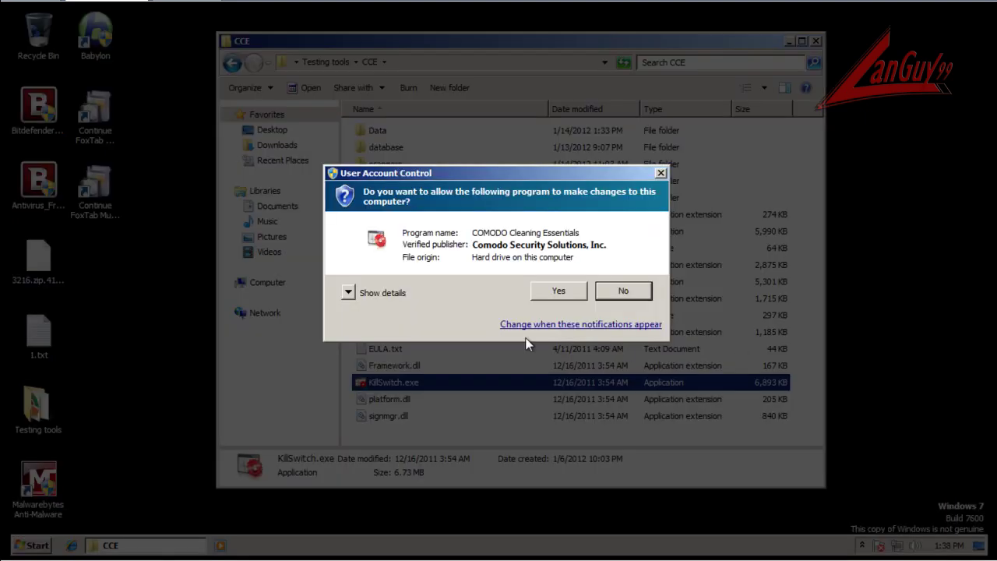
click(569, 290)
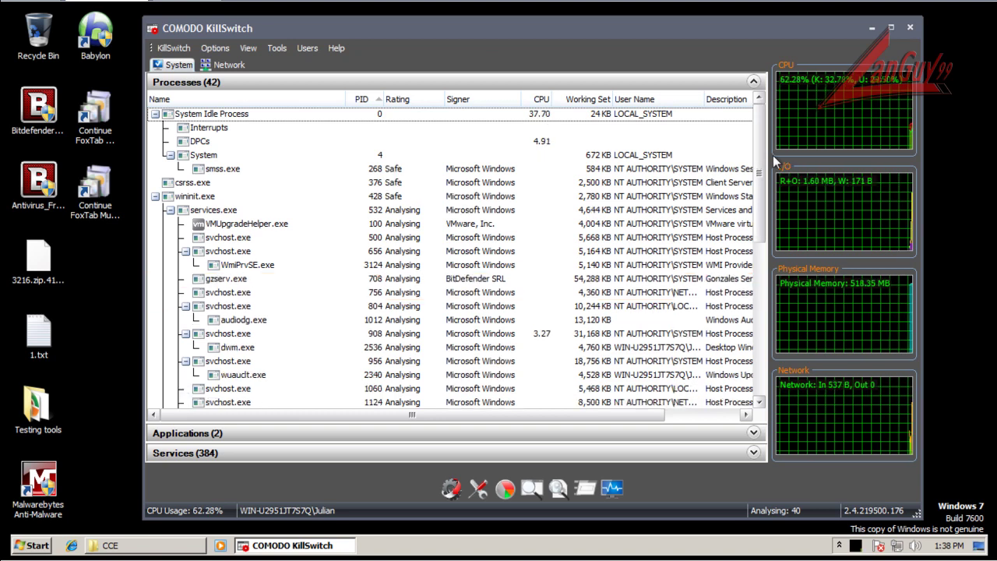
Delete the running dplaysvr.exe from disk in KillSwitch, decline the restart, and close KillSwitch.
scroll(762, 170, down, 1)
drag(762, 170, 762, 346)
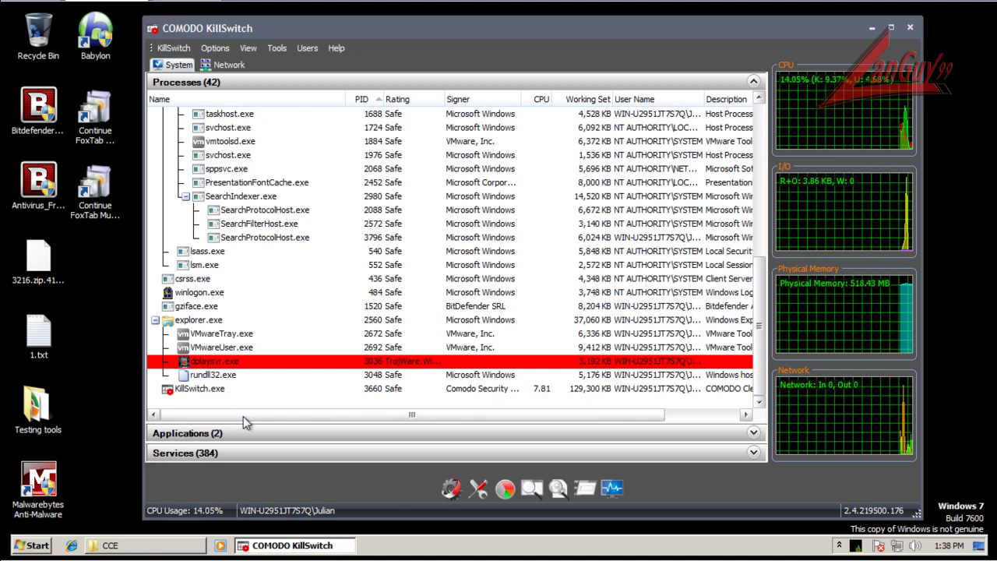
drag(245, 415, 317, 414)
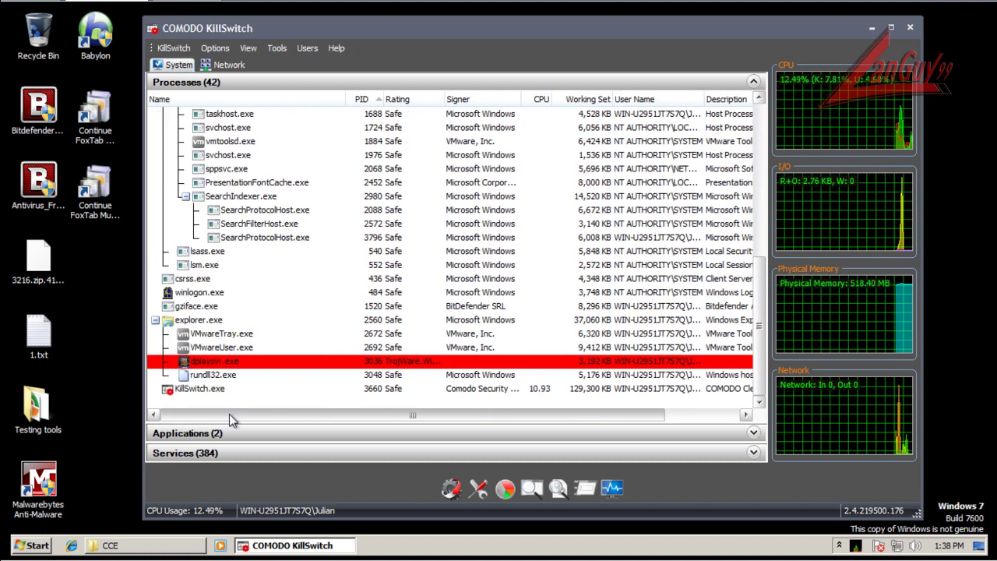
click(215, 363)
right_click(215, 365)
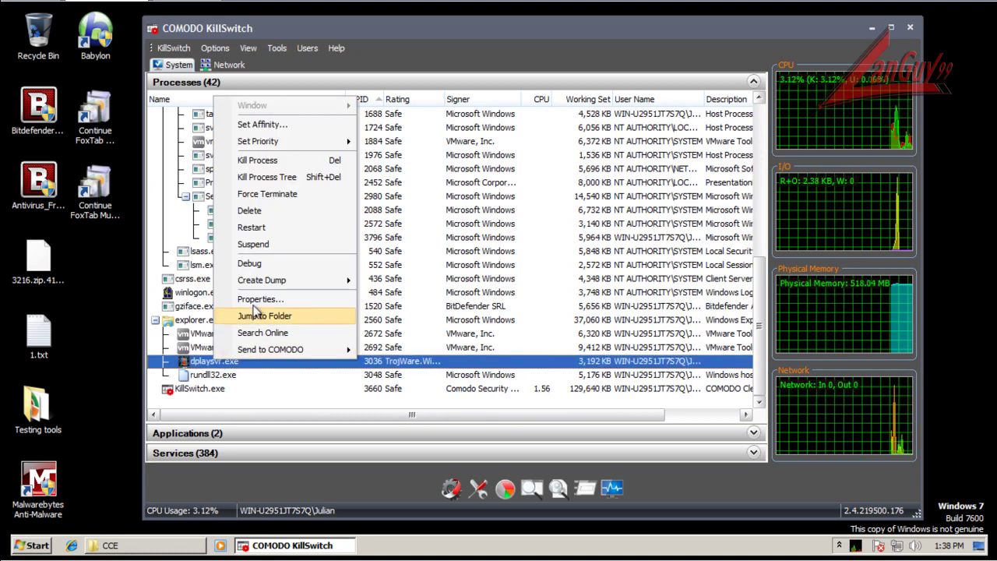
click(276, 214)
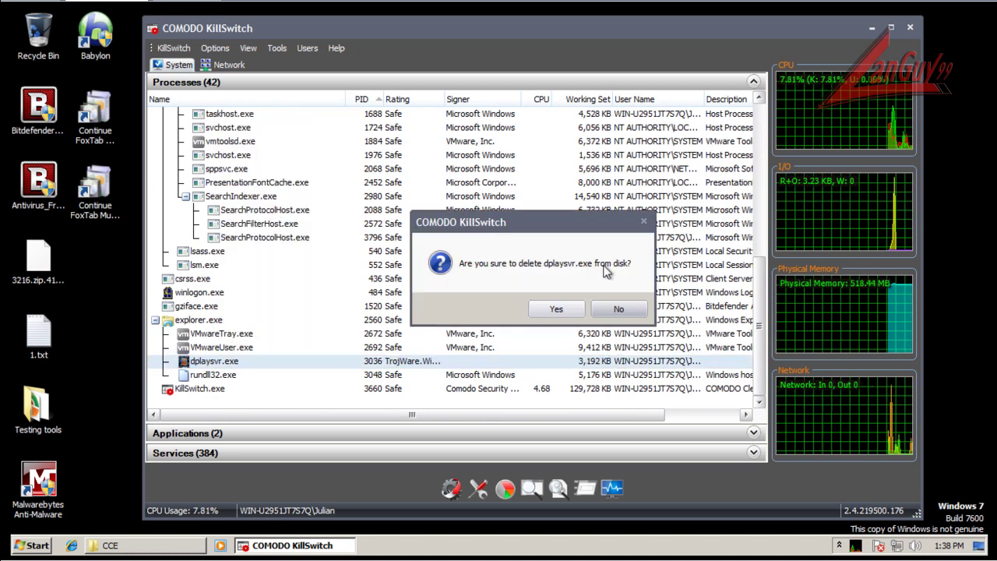
click(573, 315)
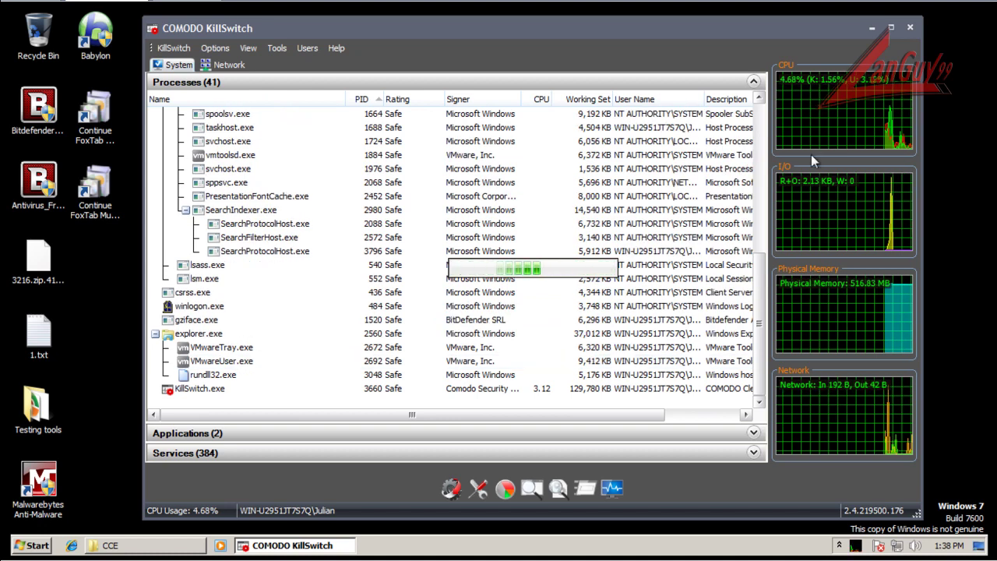
click(650, 316)
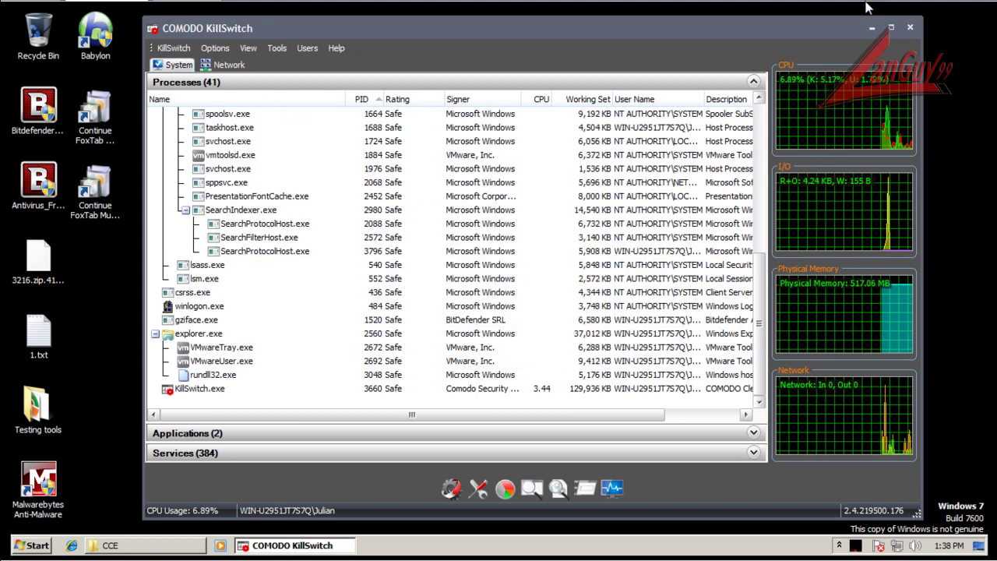
click(910, 27)
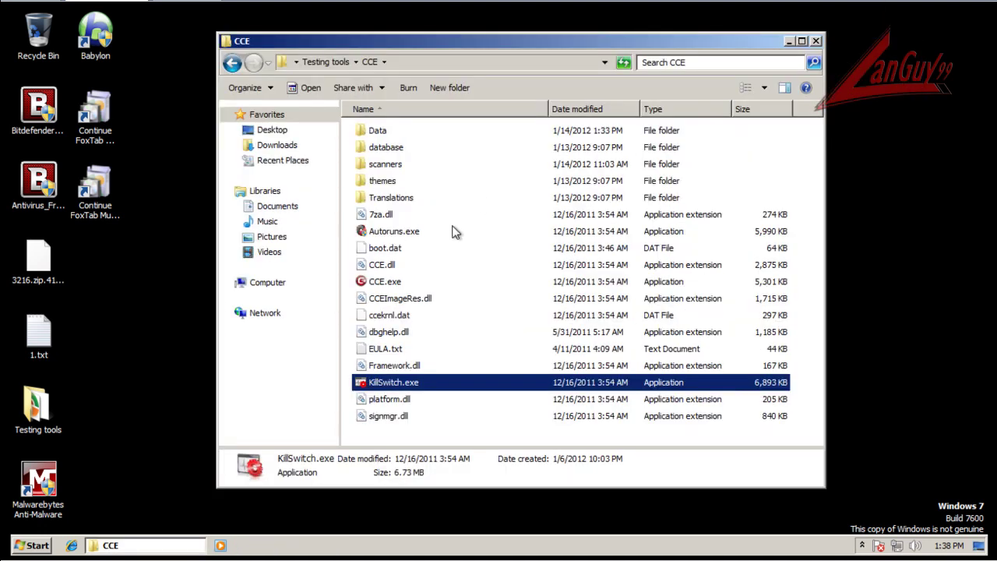
Run CCE.exe from the CCE folder and approve the User Account Control prompt.
double_click(385, 282)
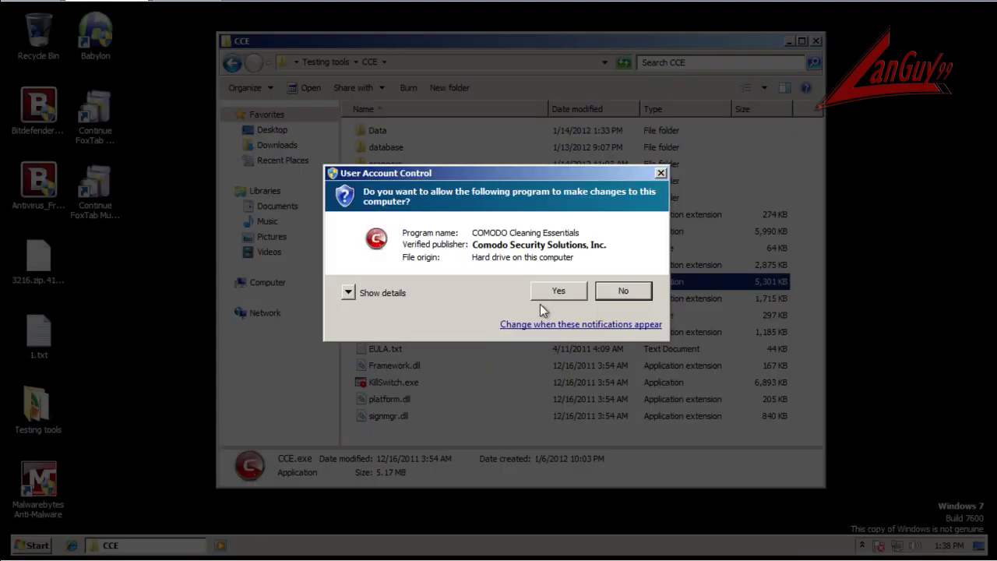
click(549, 292)
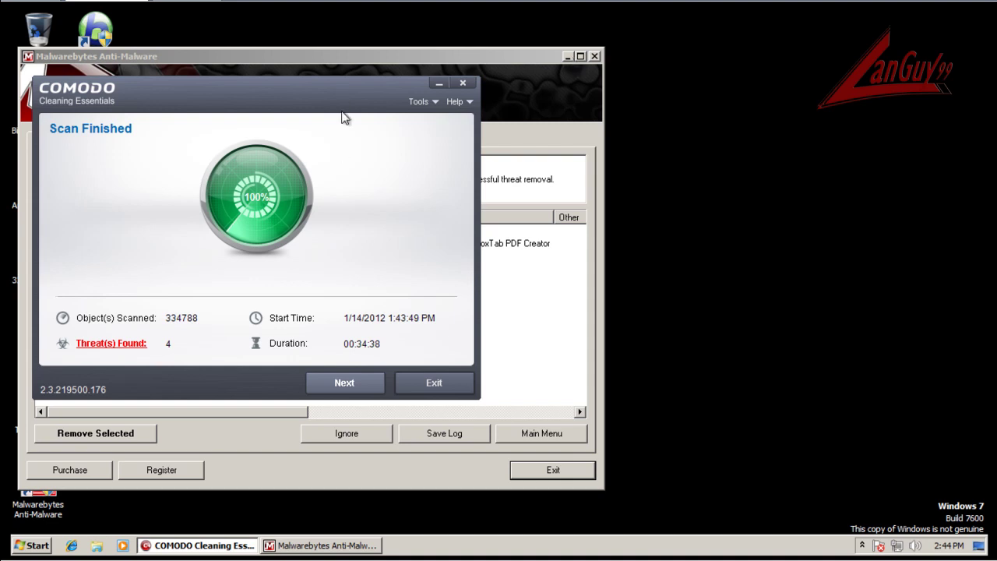
List the four found threats and switch gzserv.exe's operation from Clean to Report.
click(102, 350)
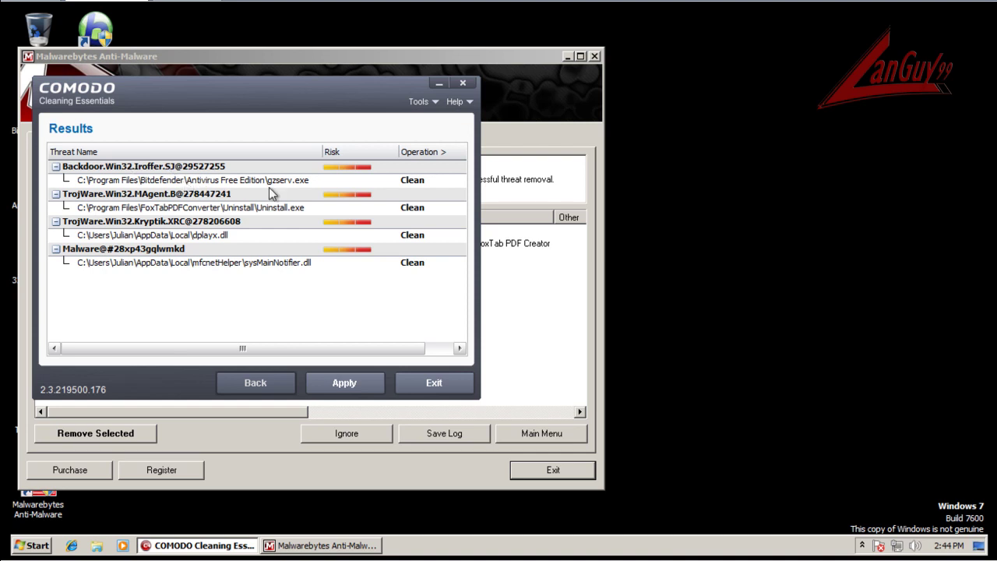
click(424, 178)
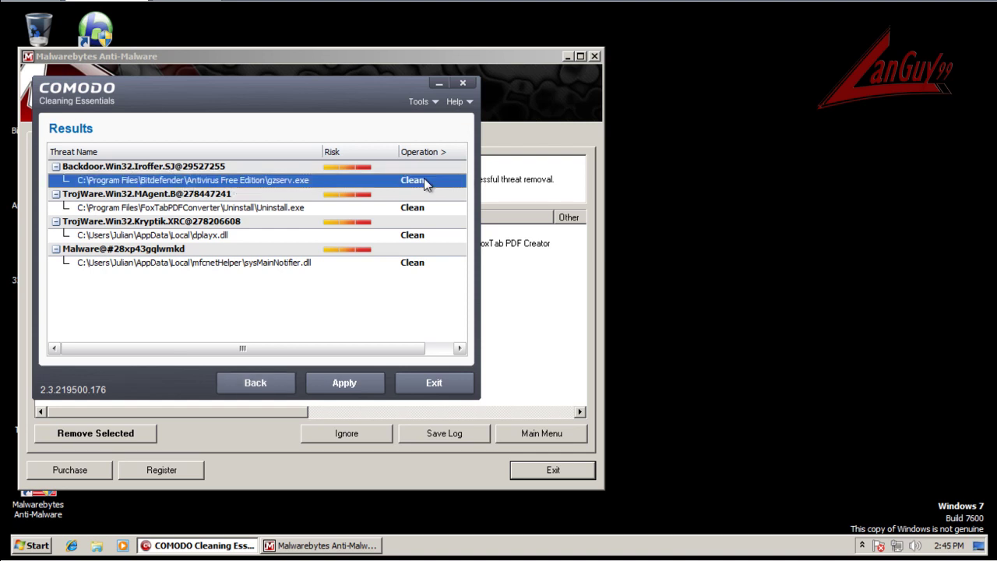
click(424, 180)
click(424, 215)
Place Malwarebytes' three detections (dplayx.dll Trojan.Agent, two Adware.Agent items) beside COMODO's results.
drag(335, 93, 817, 101)
drag(427, 57, 432, 34)
click(380, 230)
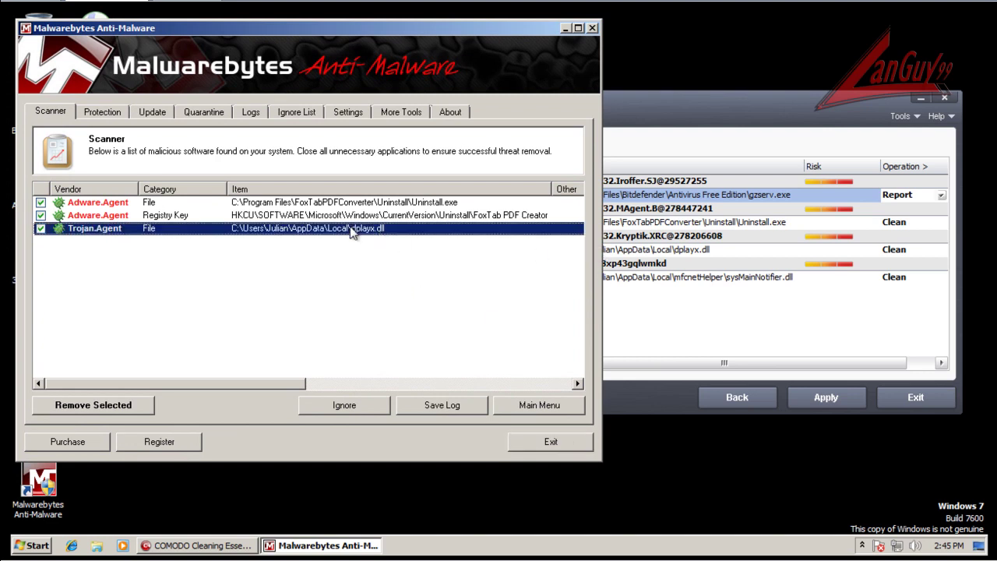
click(374, 218)
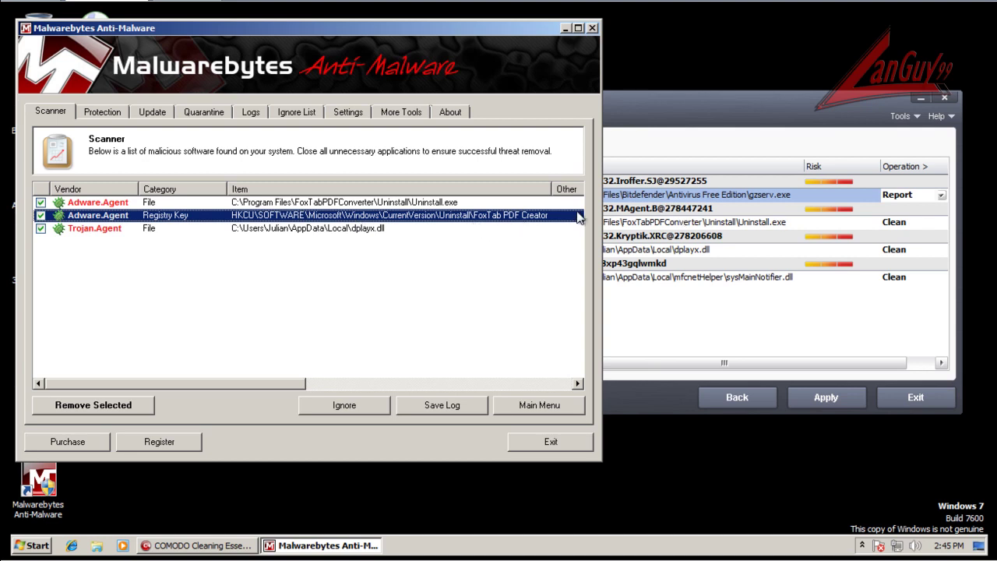
click(425, 205)
click(717, 279)
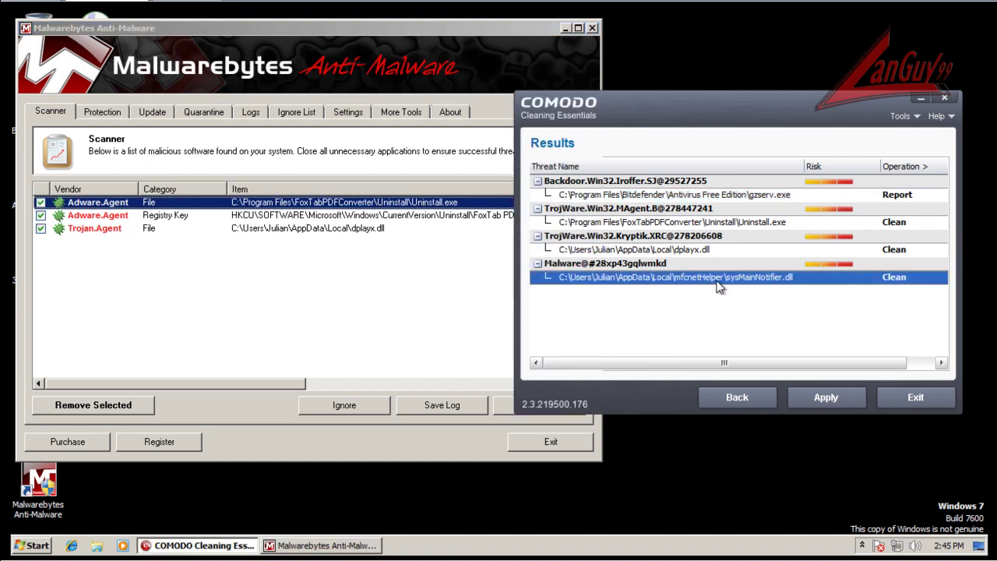
drag(734, 109, 596, 108)
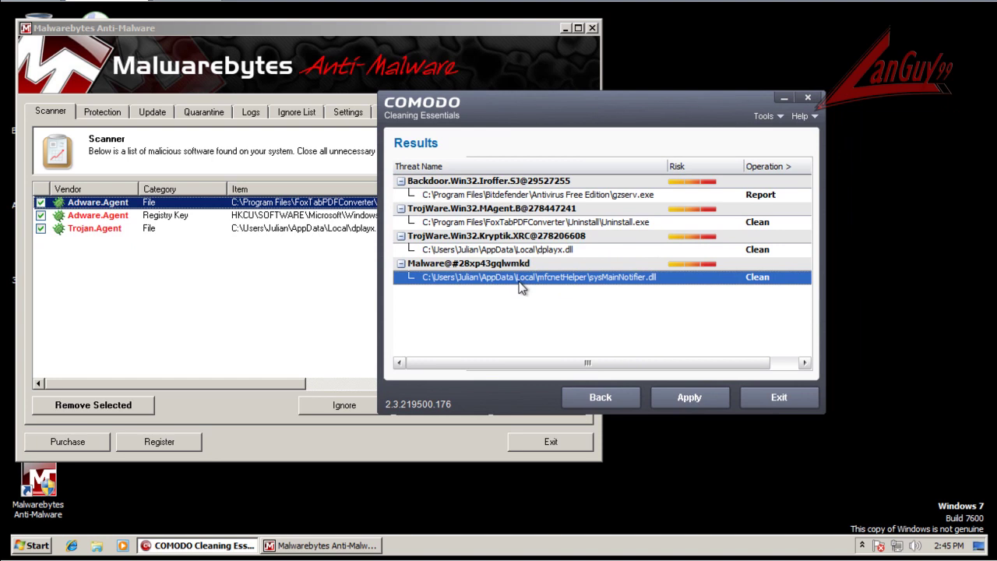
click(34, 547)
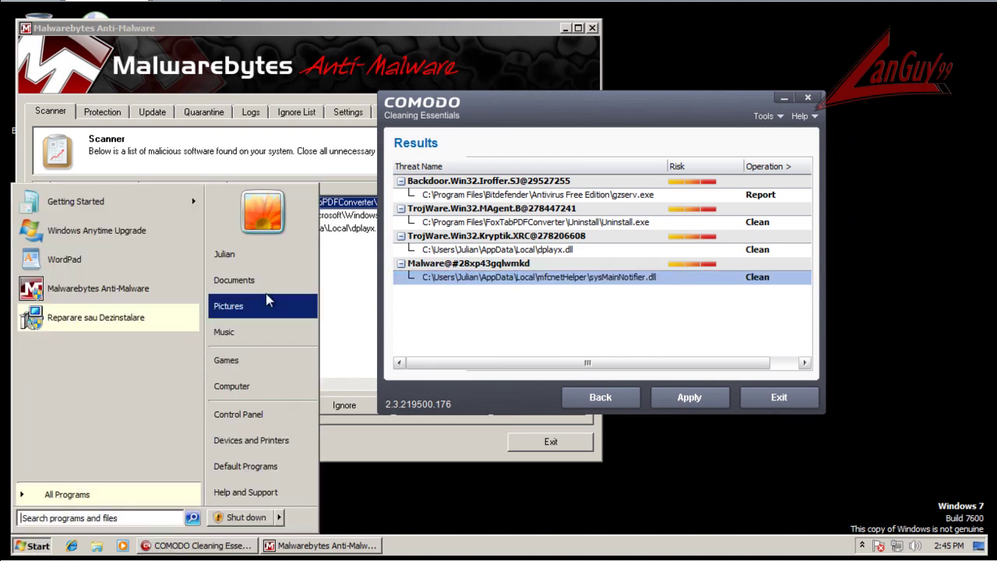
Open Computer, shift the window left, and select Local Disk (C:).
click(268, 389)
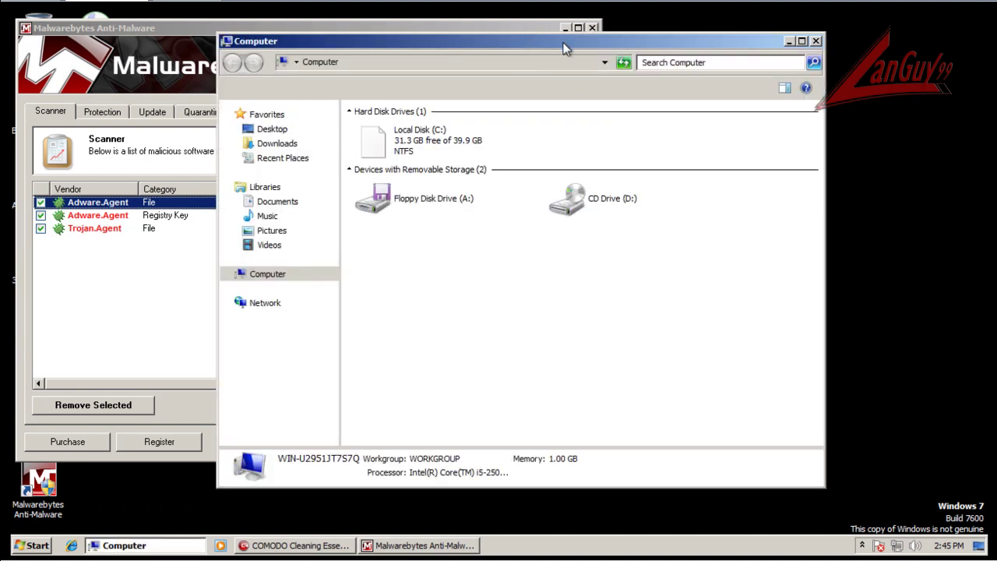
drag(556, 42, 375, 36)
click(264, 140)
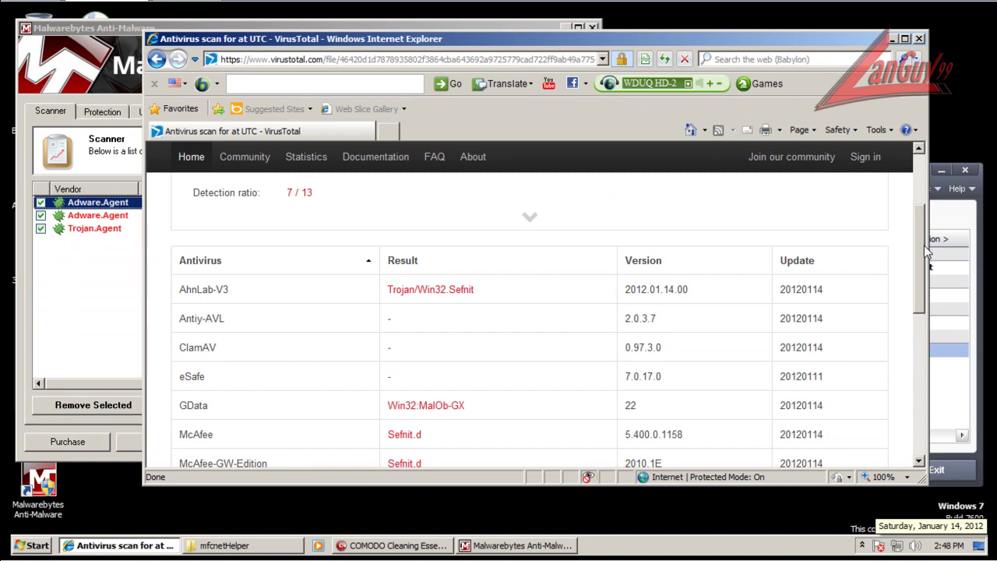
Review the VirusTotal engine detections (7/13, Sefnit variants), then close the report window.
scroll(920, 194, up, 2)
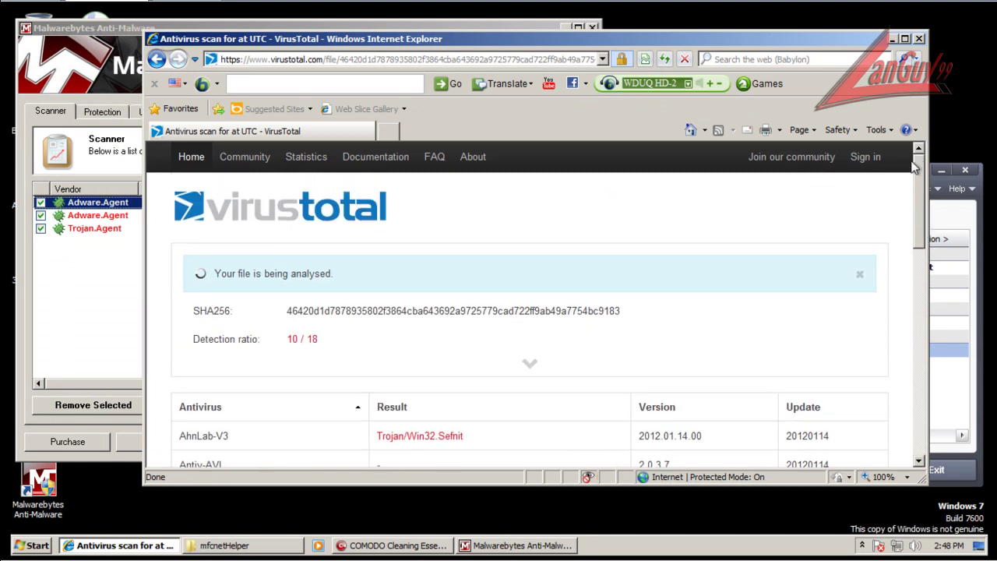
click(904, 38)
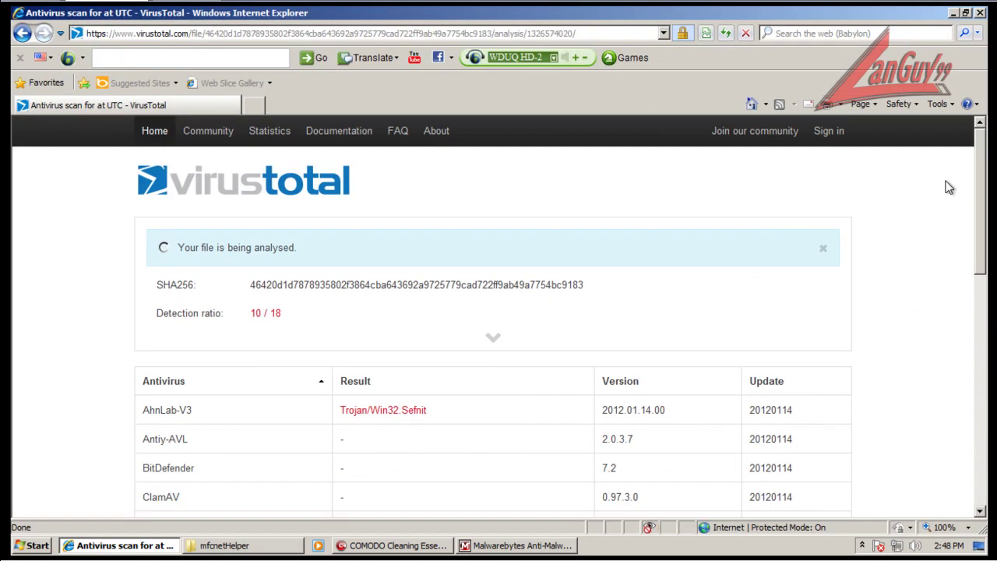
scroll(988, 221, down, 2)
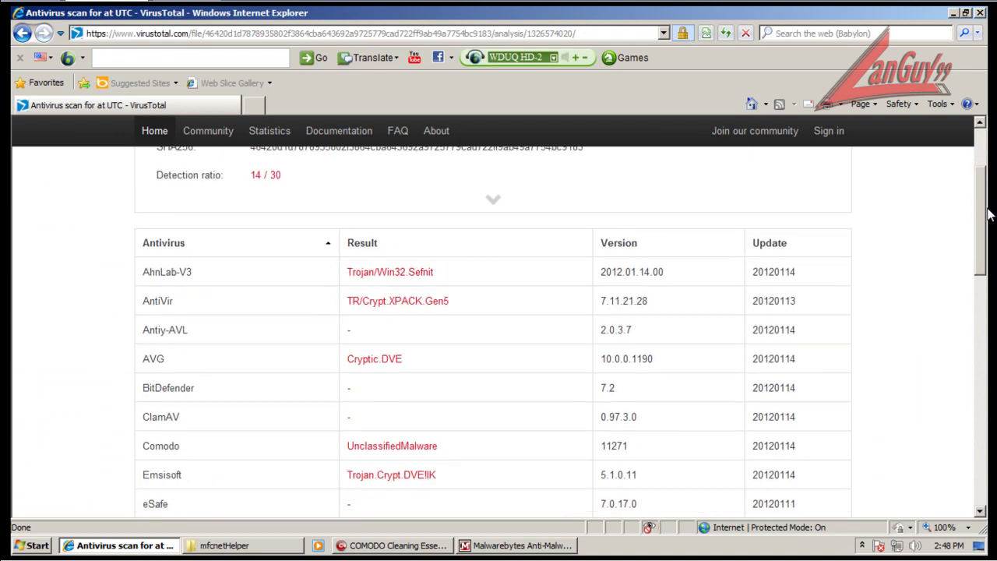
drag(988, 215, 988, 281)
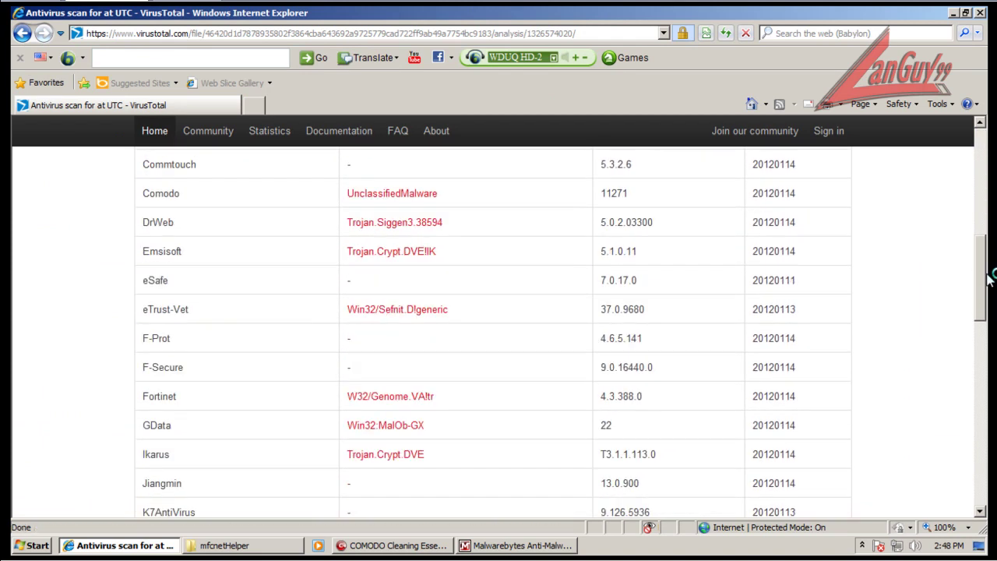
scroll(893, 347, up, 5)
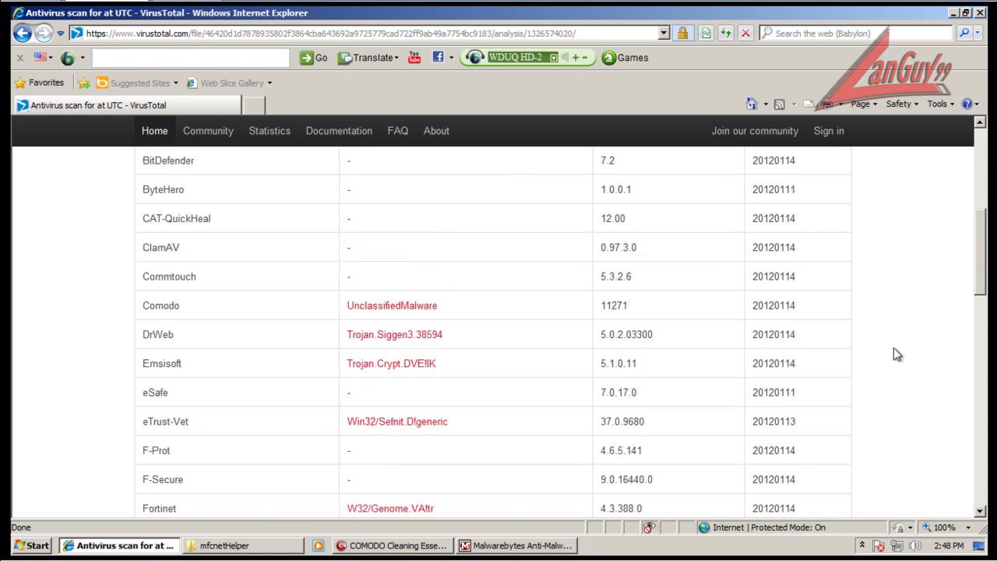
scroll(909, 263, up, 2)
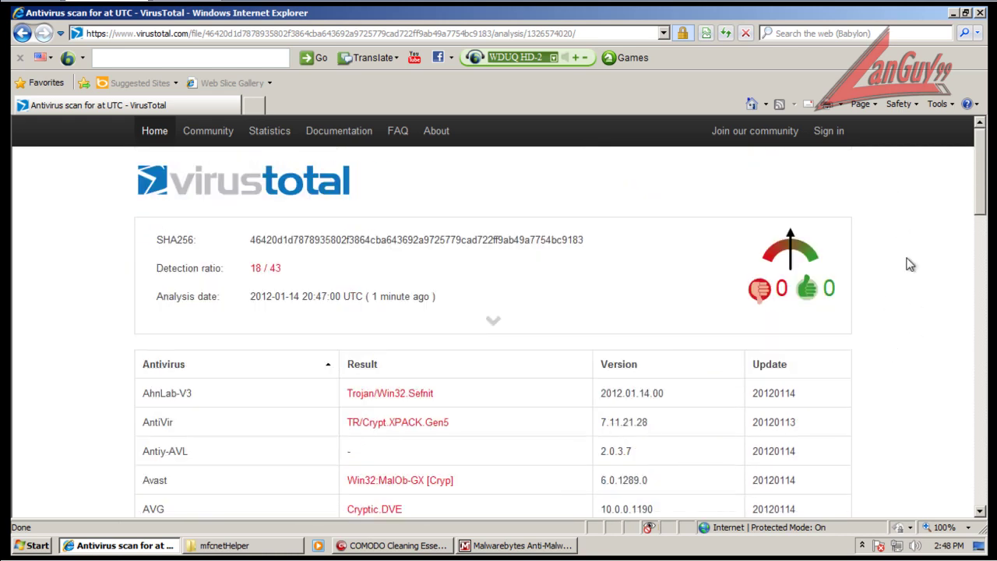
scroll(910, 264, down, 3)
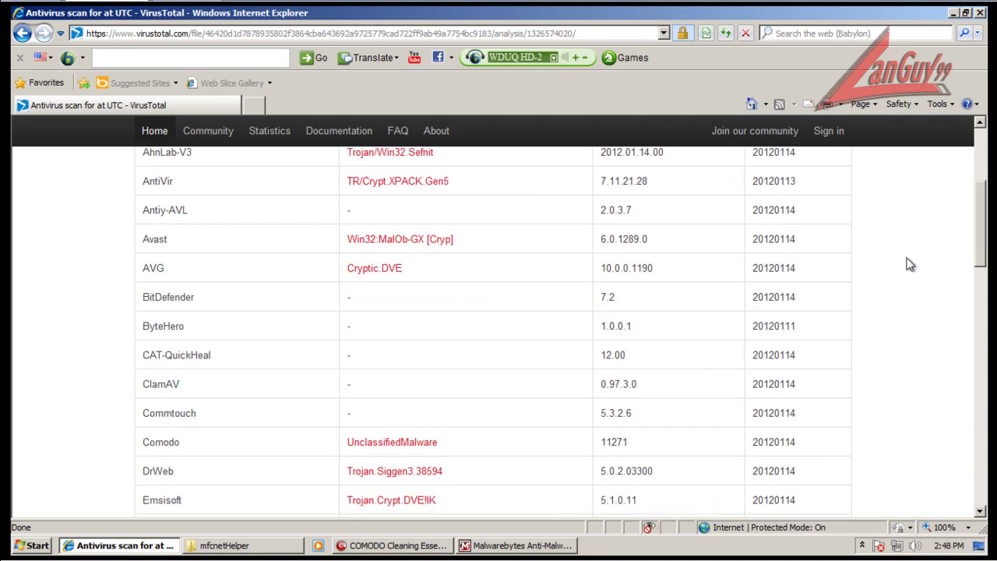
scroll(908, 263, down, 2)
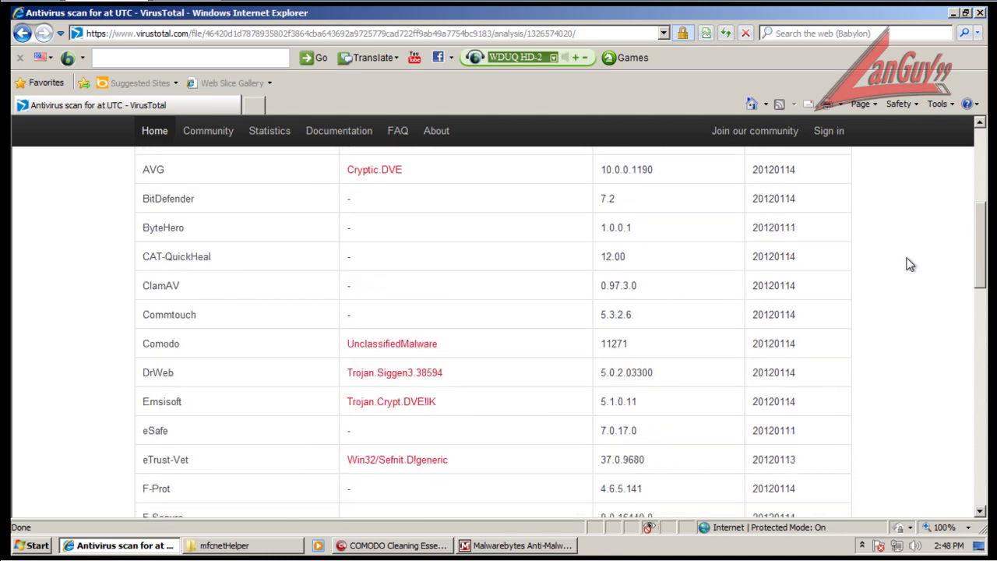
scroll(909, 262, up, 2)
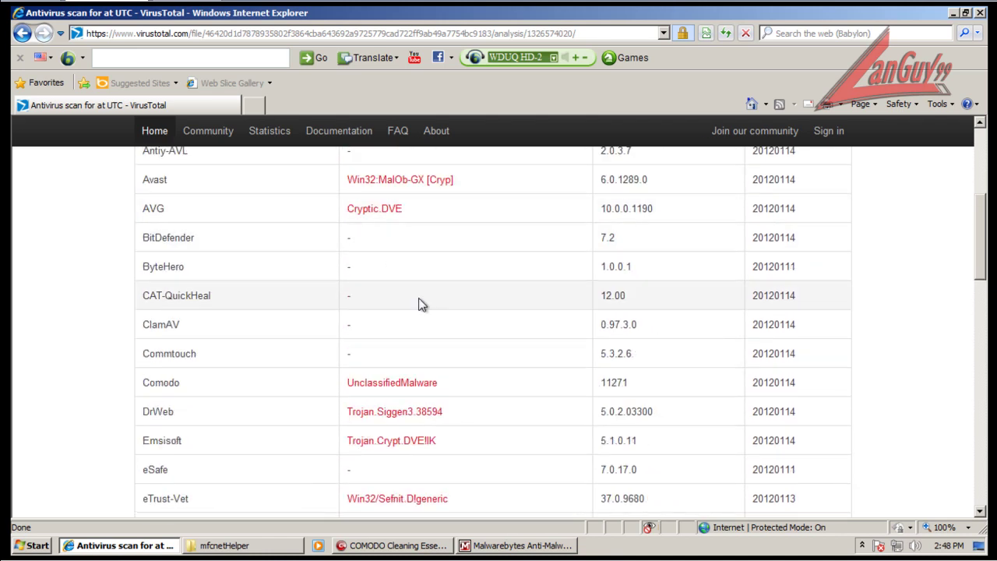
scroll(418, 303, down, 2)
scroll(460, 366, down, 1)
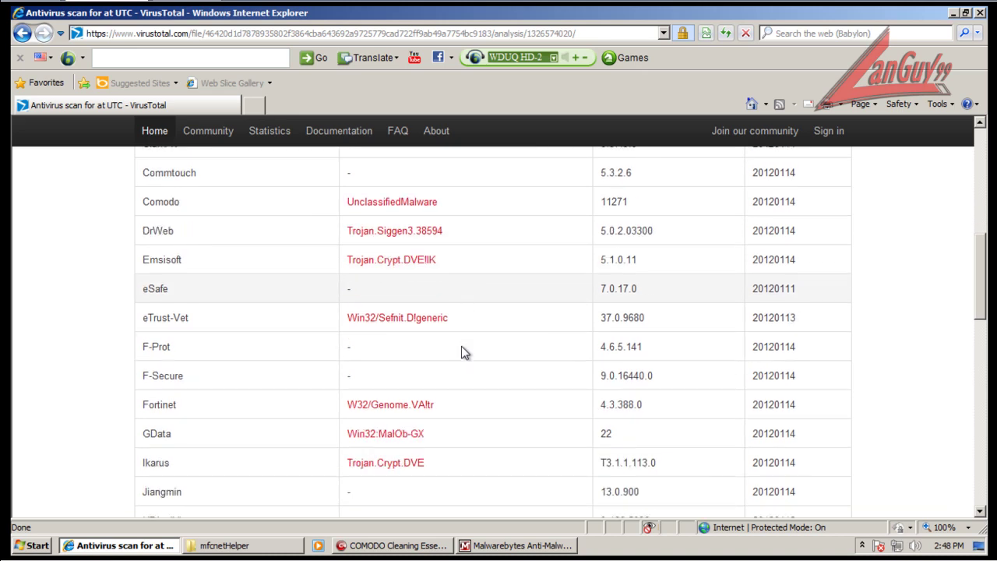
scroll(452, 432, up, 4)
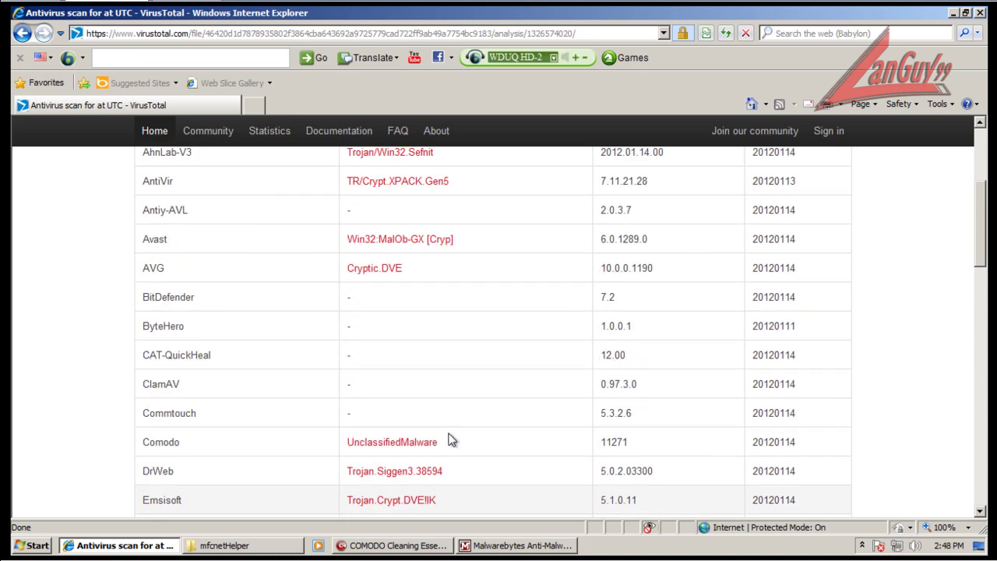
scroll(585, 355, down, 3)
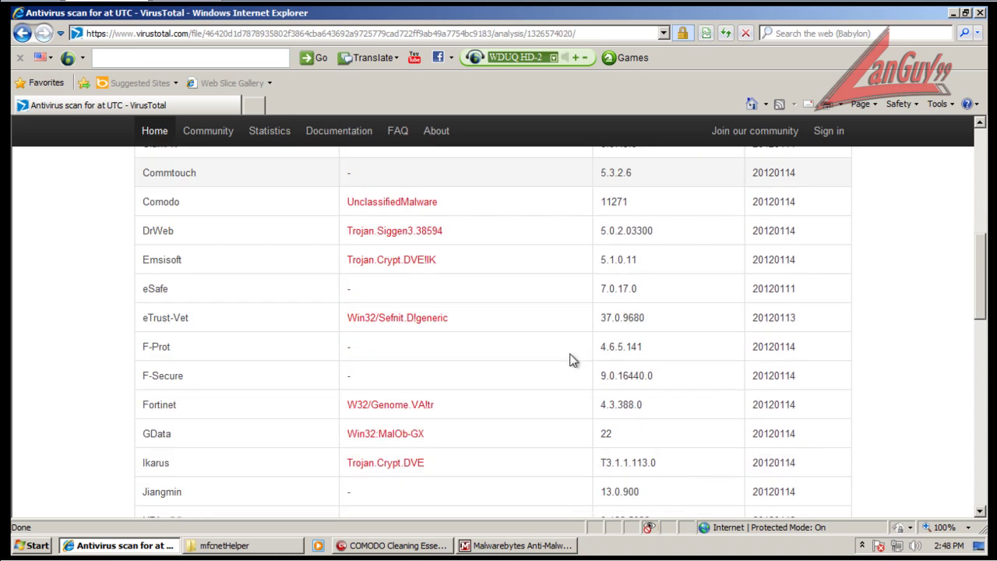
scroll(399, 432, down, 2)
scroll(411, 439, down, 2)
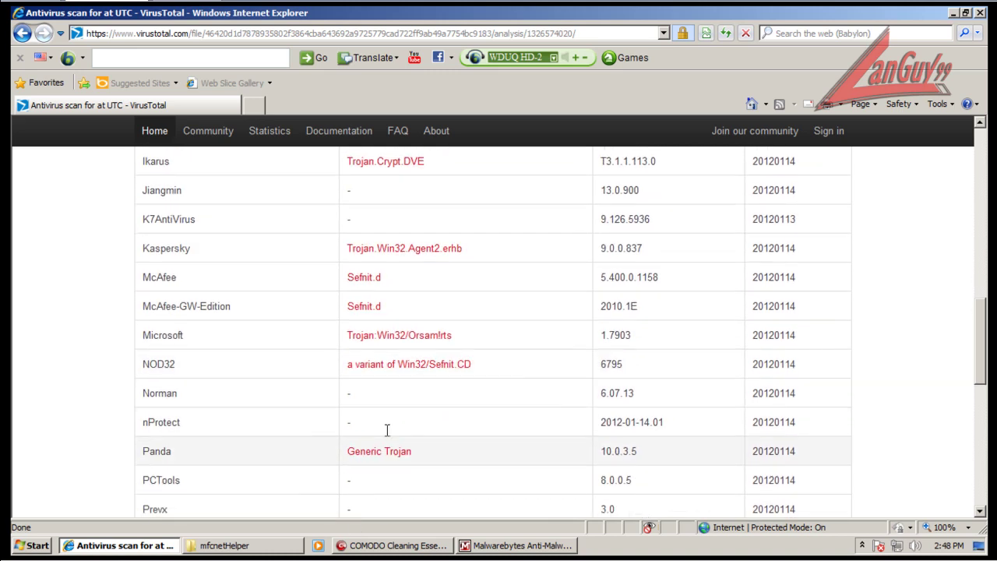
click(979, 13)
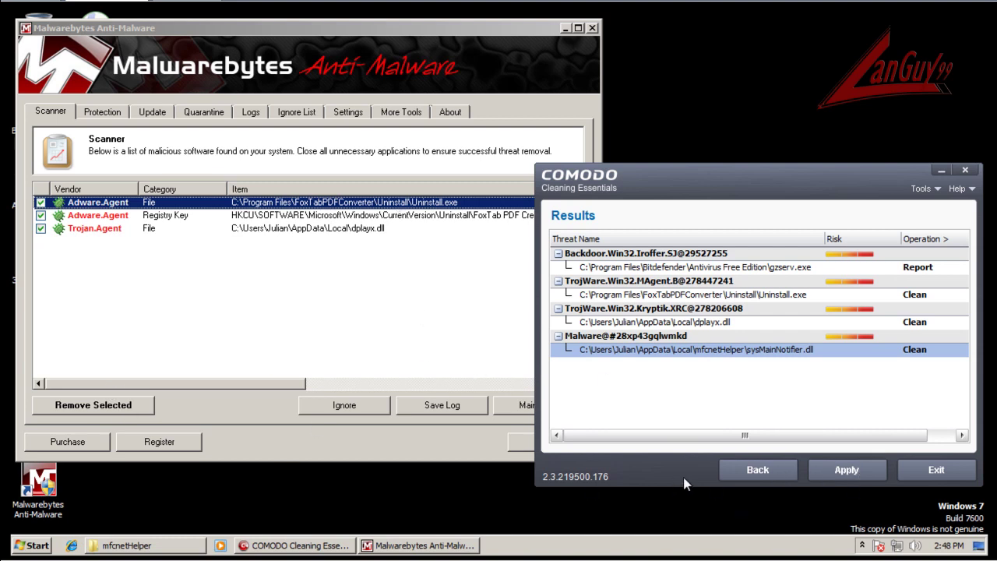
Apply operations to COMODO's four threats and remove Malwarebytes' three detections, declining restart.
click(851, 470)
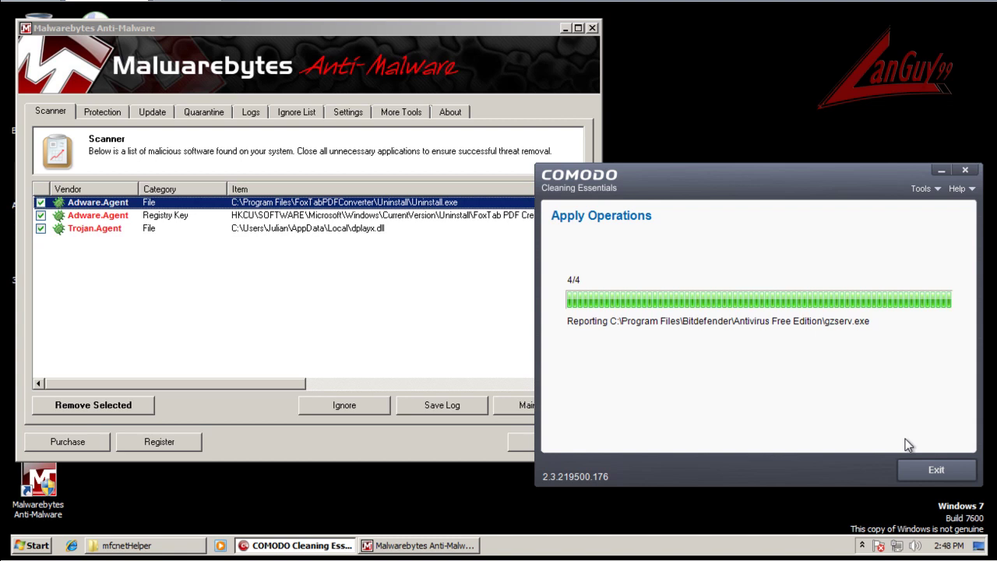
click(132, 405)
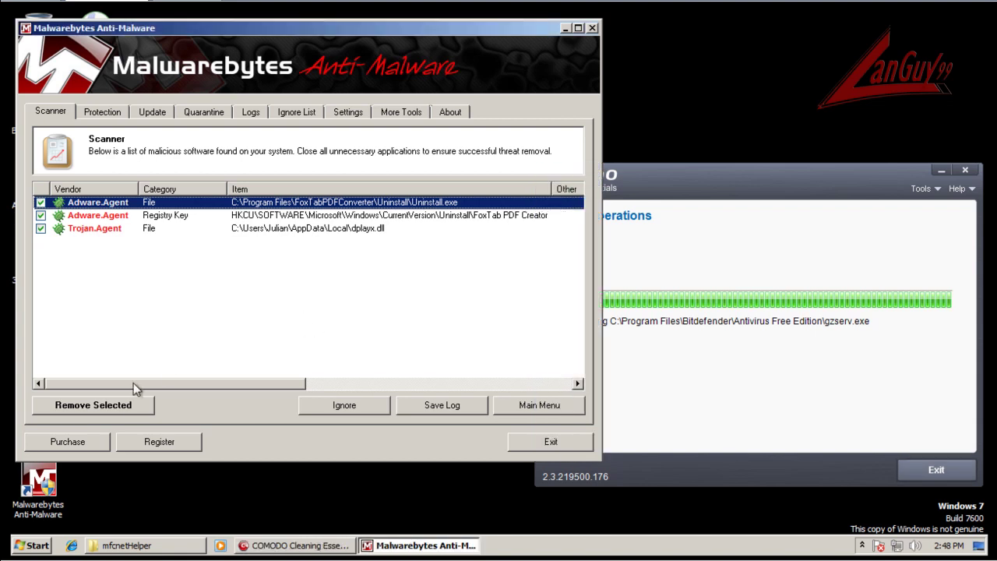
click(133, 405)
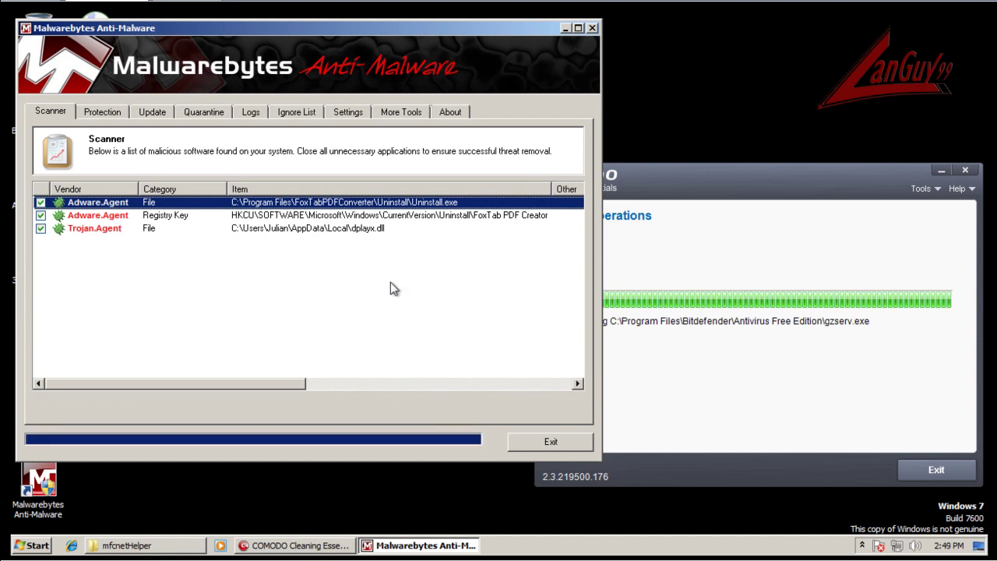
click(749, 33)
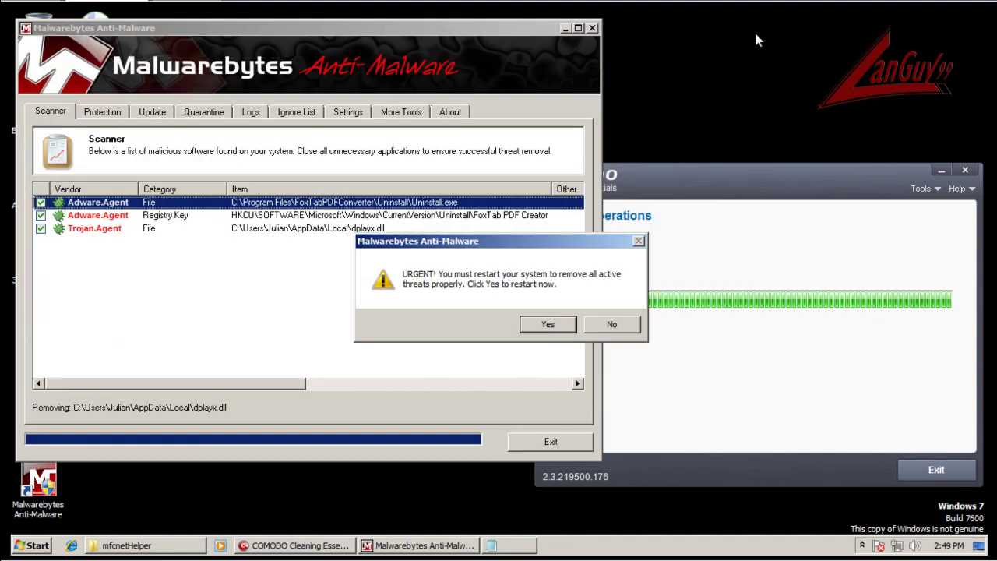
click(609, 330)
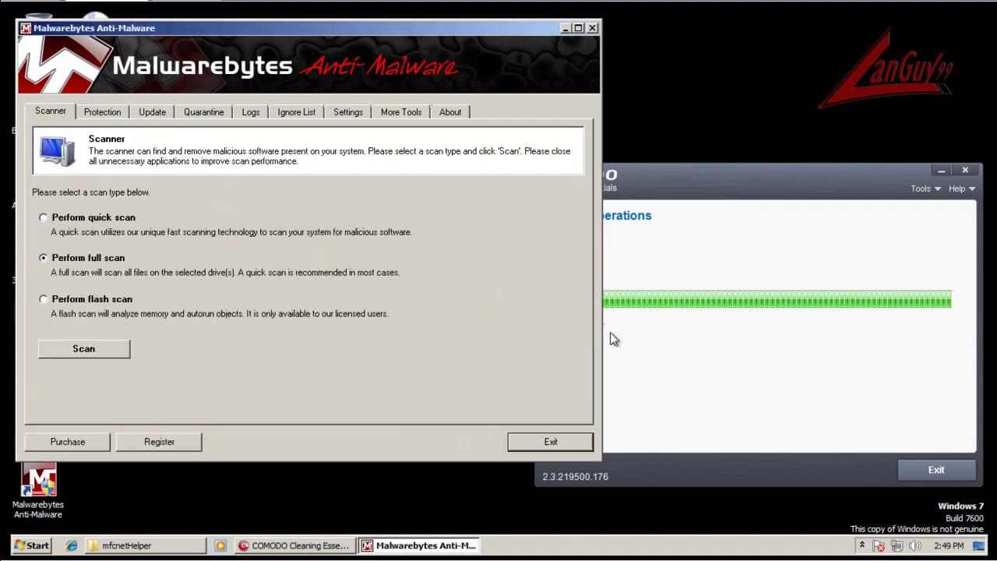
Close Malwarebytes, exit COMODO Cleaning Essentials, and accept the restart to verify cleaning.
click(592, 28)
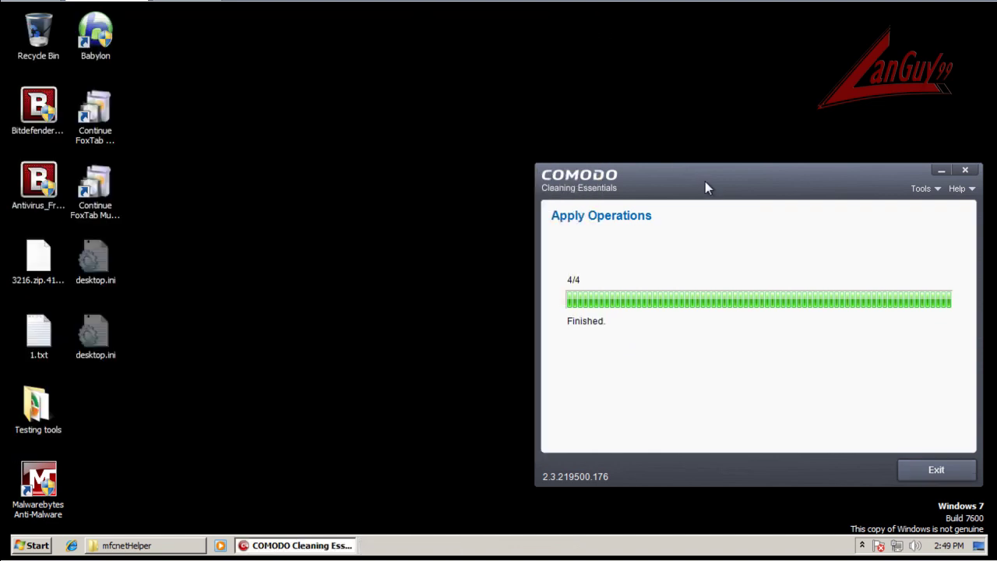
drag(700, 181, 468, 137)
click(706, 428)
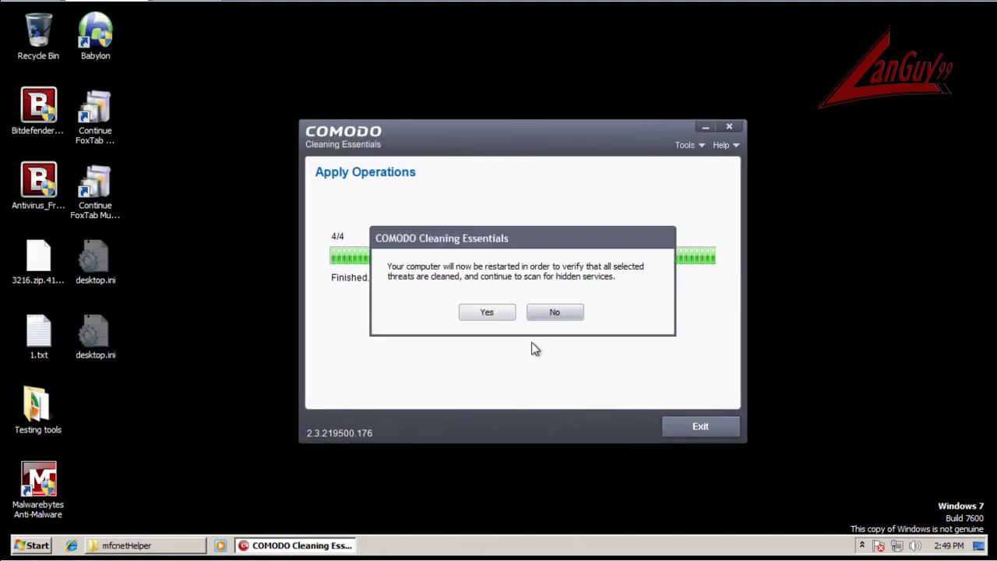
click(486, 312)
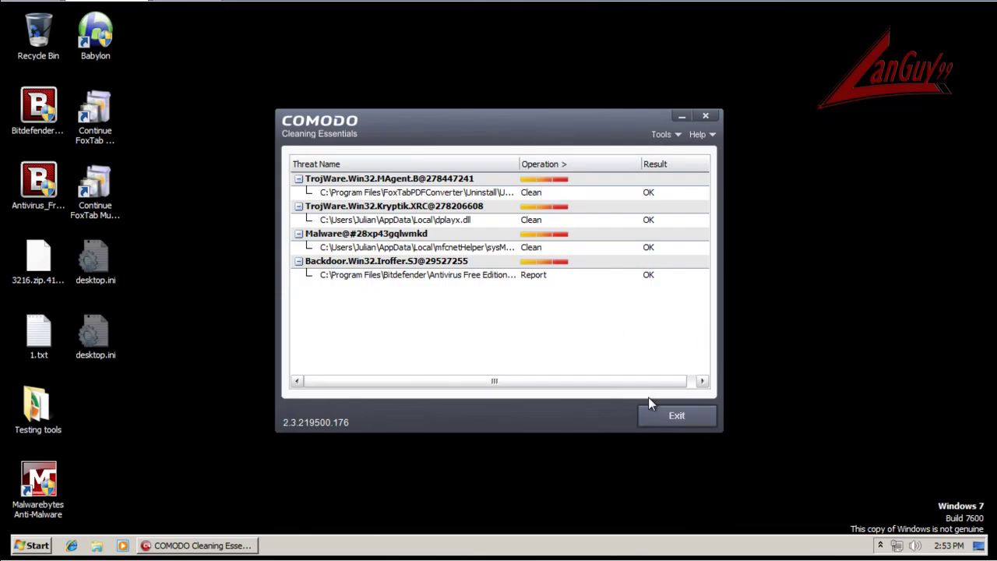
Close the COMODO report and launch HitmanPro36.exe from the Testing tools folder with admin rights.
click(674, 419)
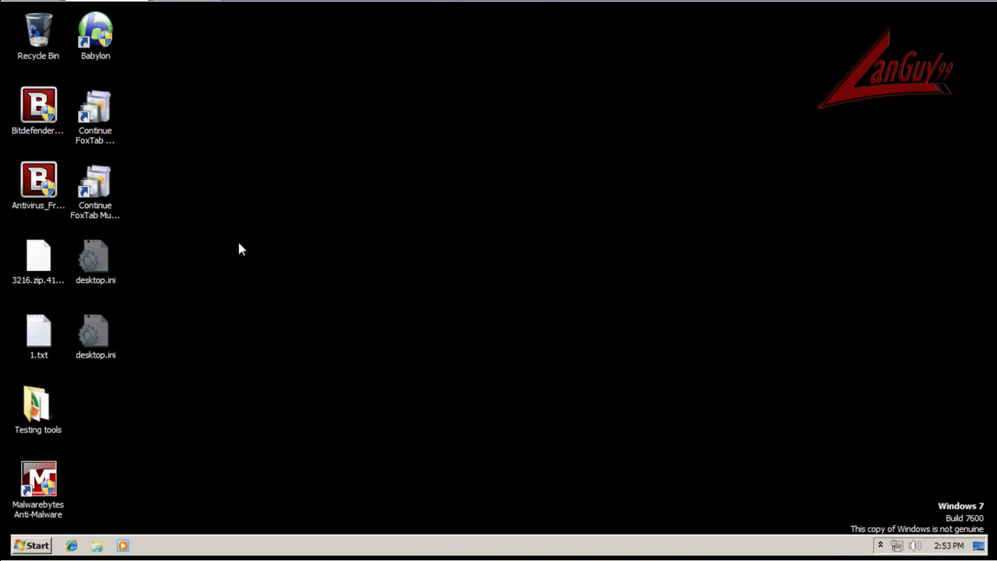
double_click(35, 410)
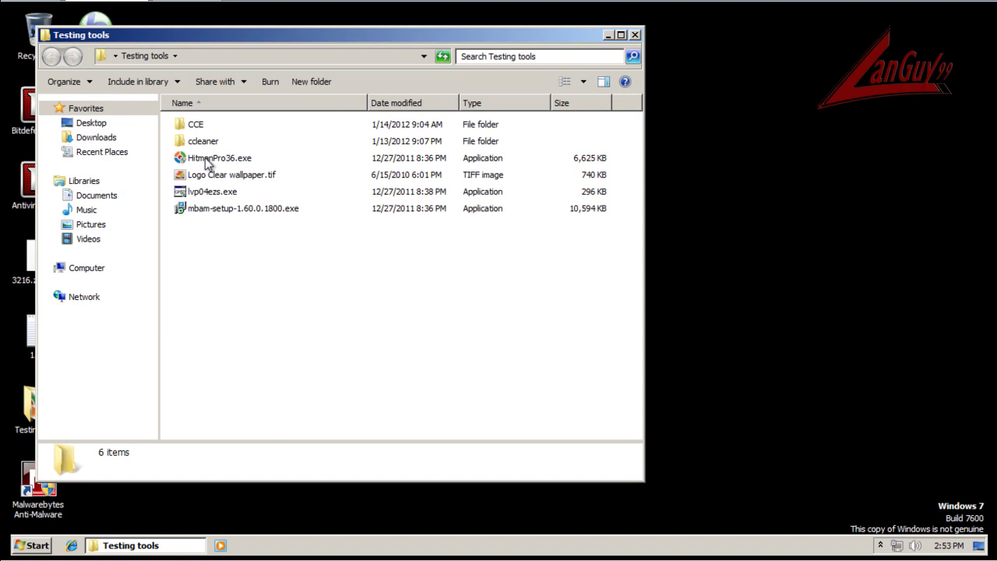
drag(363, 33, 496, 24)
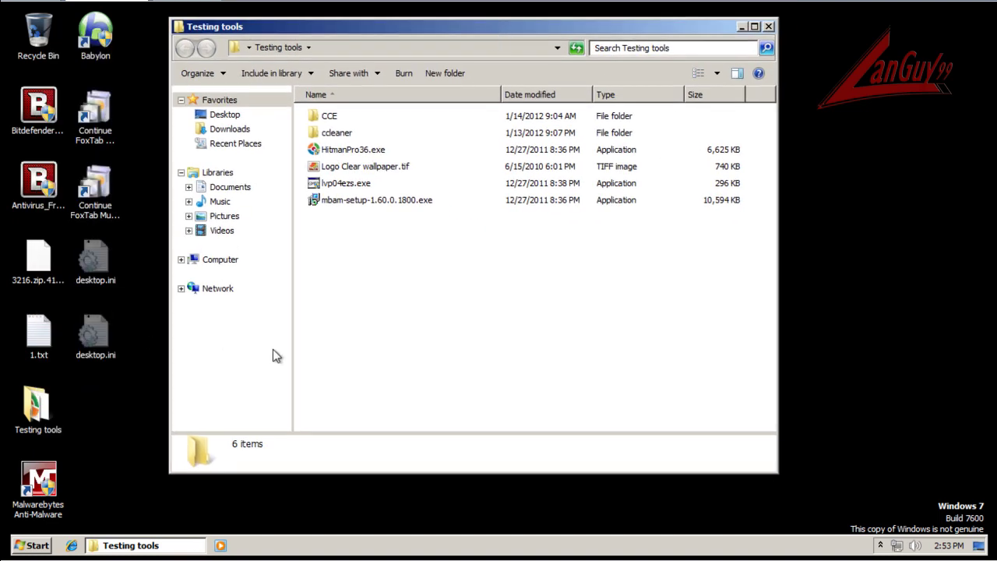
click(71, 546)
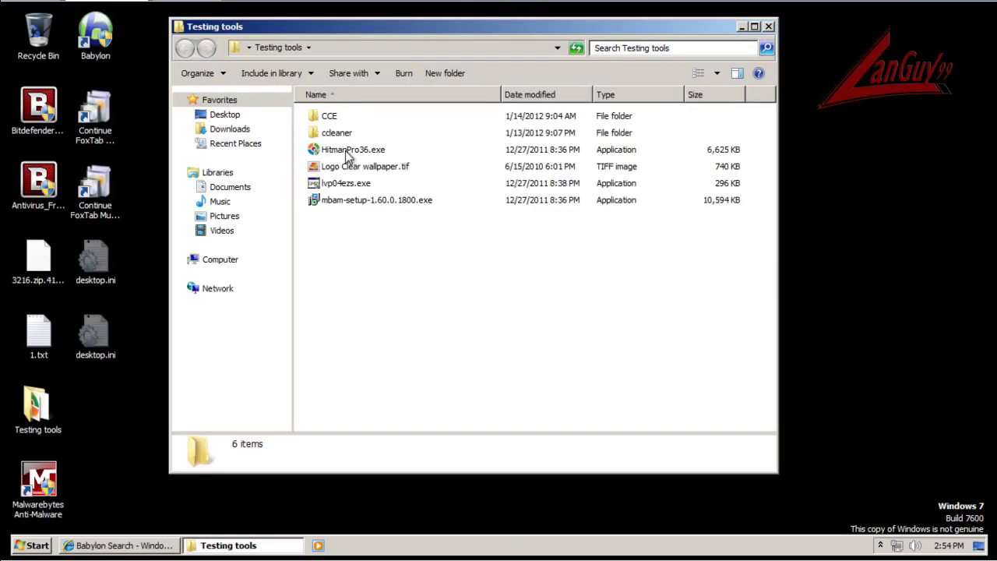
click(348, 153)
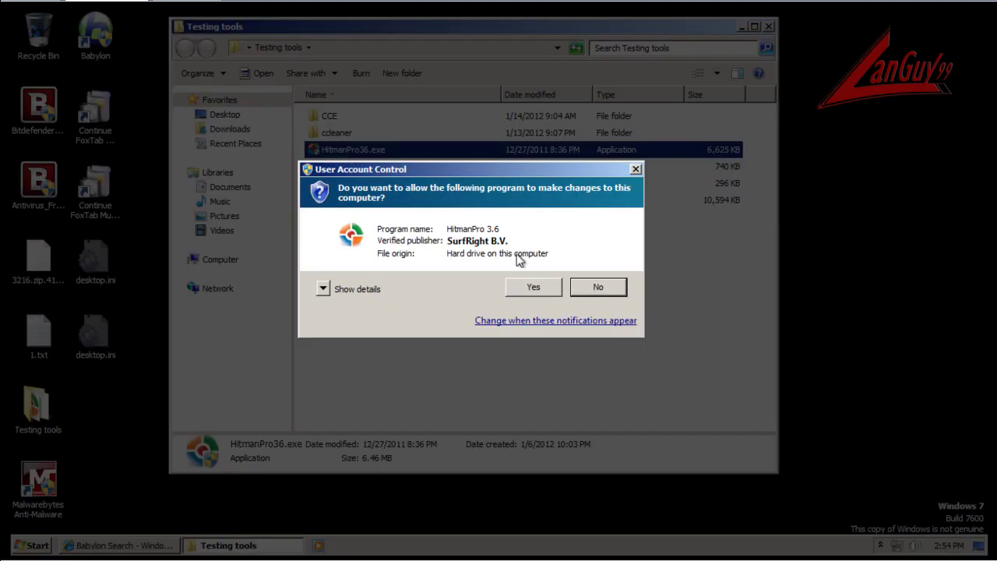
click(595, 286)
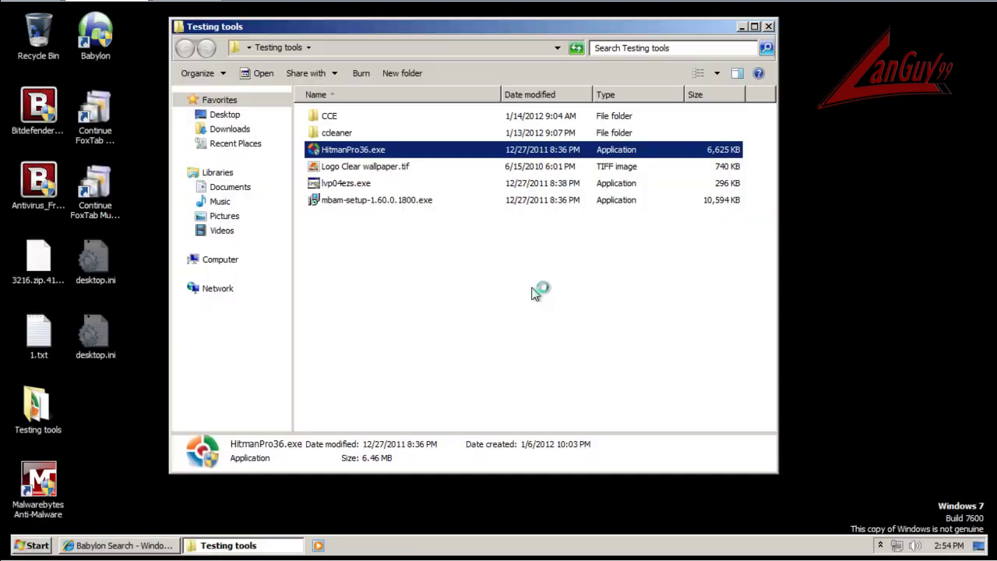
Close Internet Explorer and close HitmanPro once its scan finds no threats.
click(154, 548)
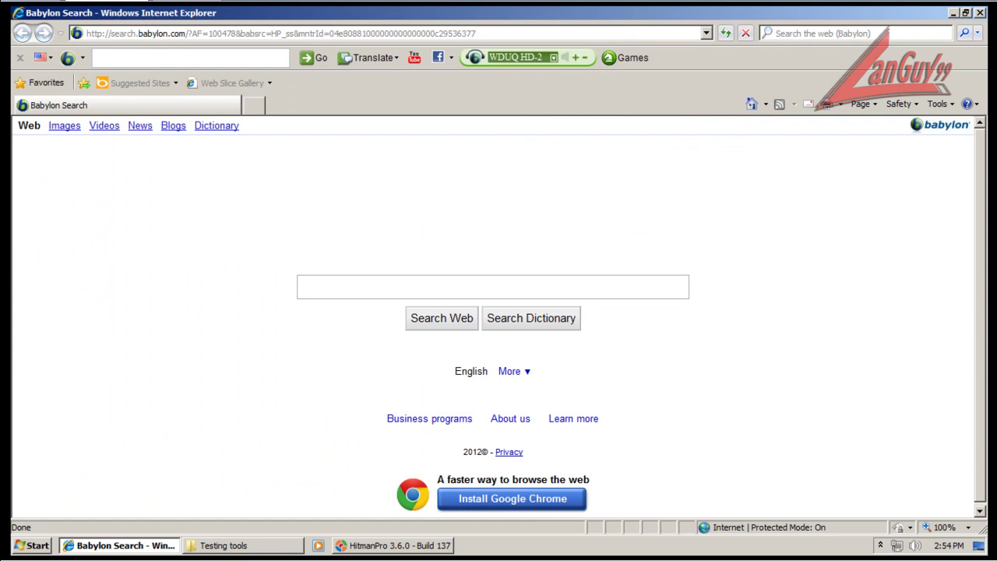
click(980, 13)
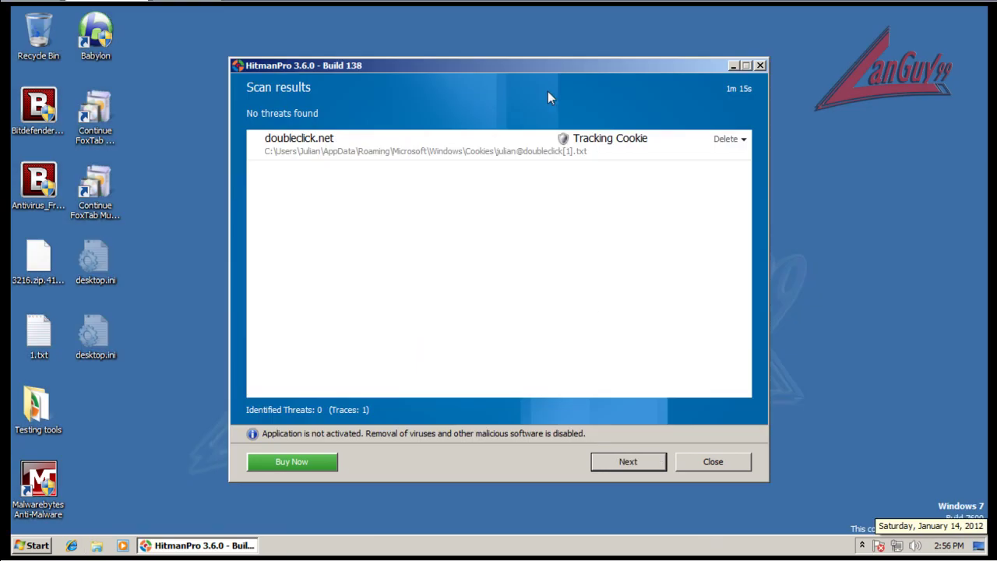
click(743, 465)
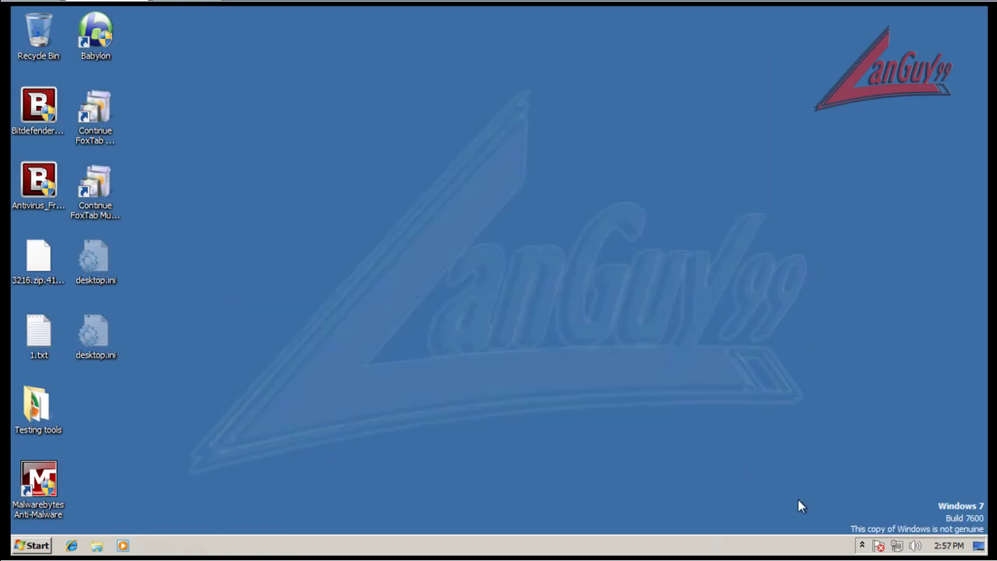
click(861, 546)
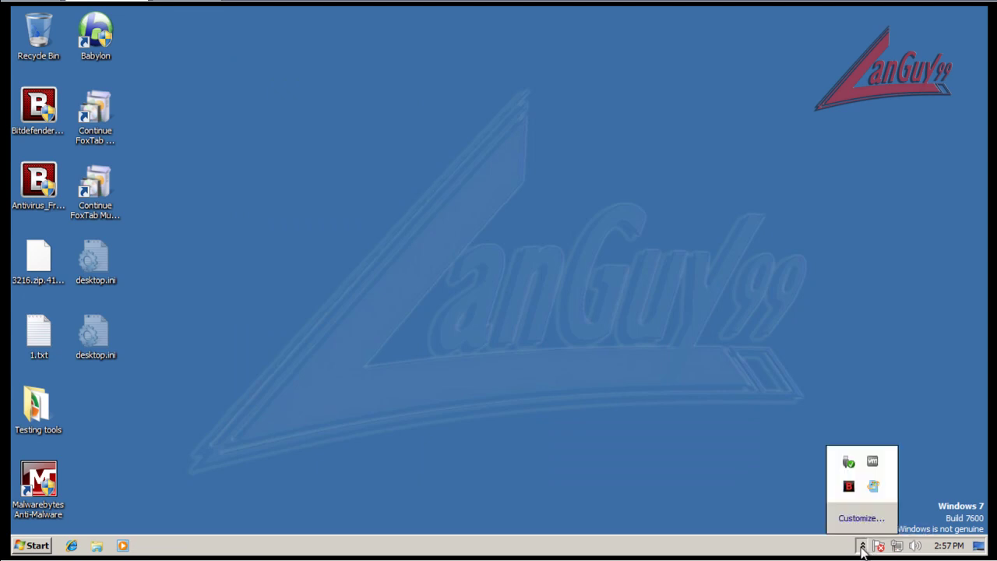
right_click(855, 491)
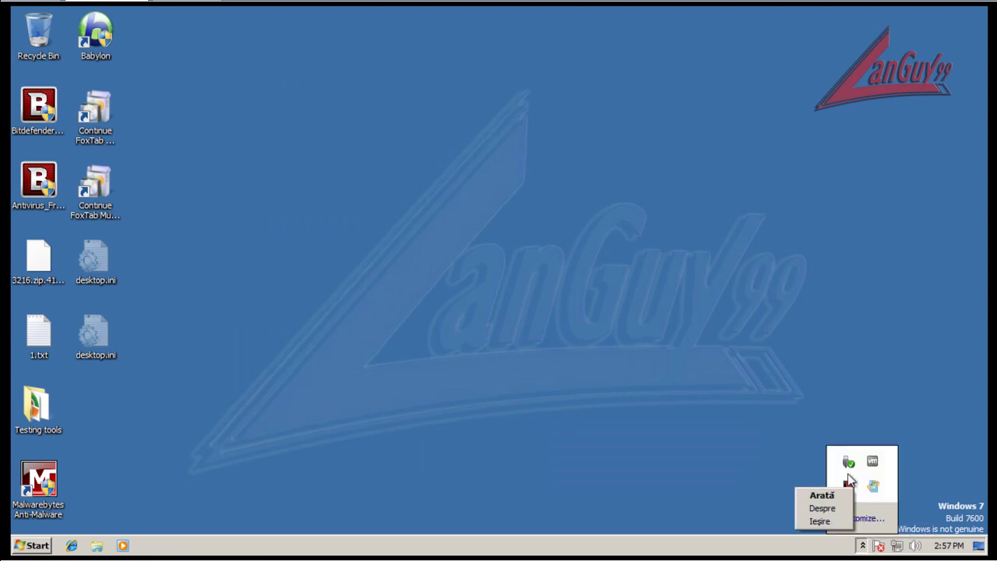
click(734, 446)
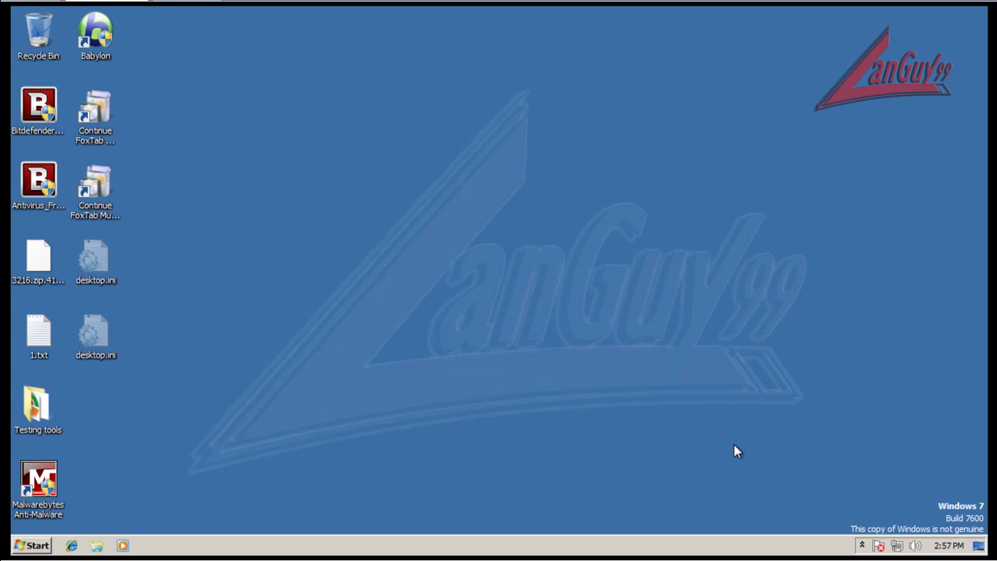